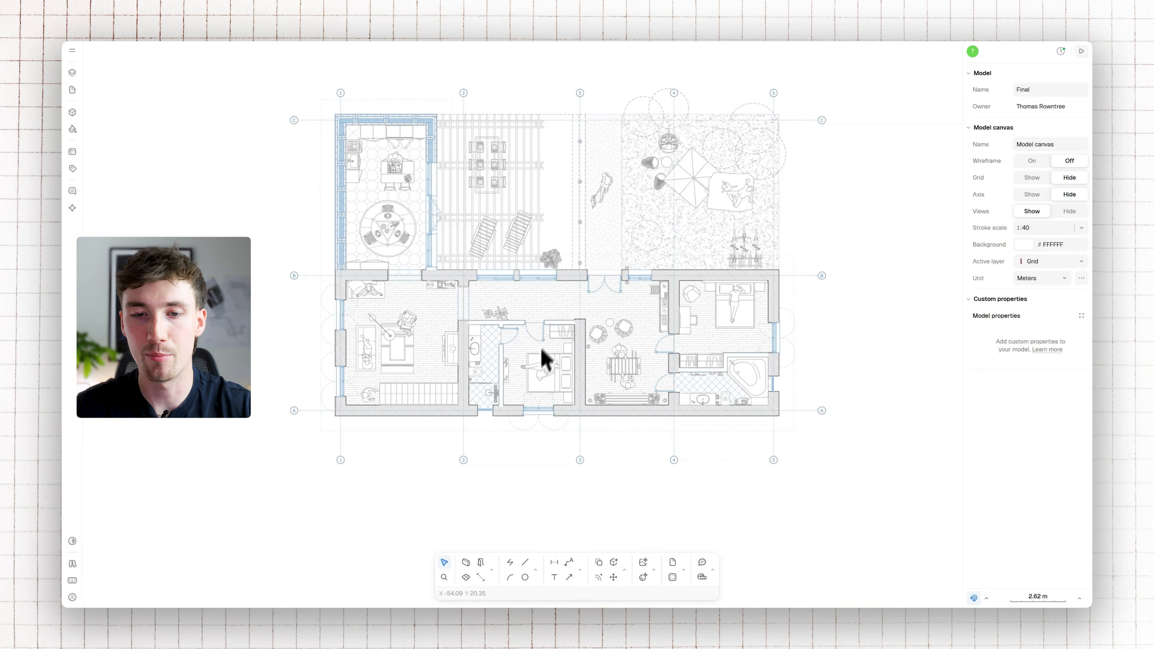
click(581, 570)
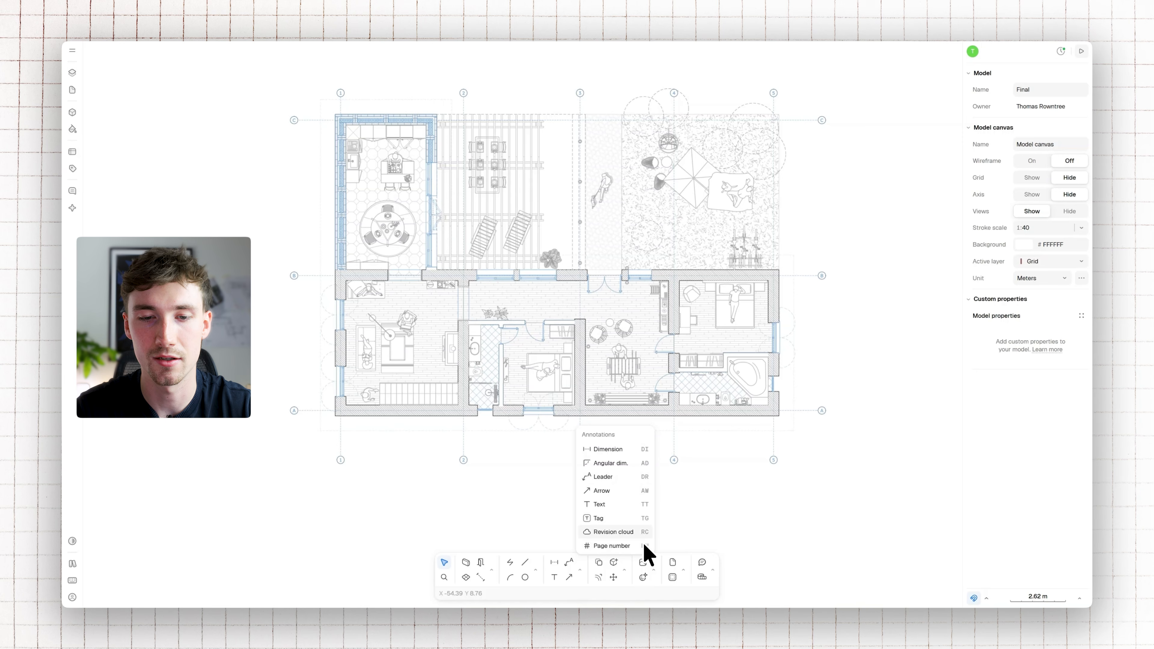
click(444, 577)
text(dim)
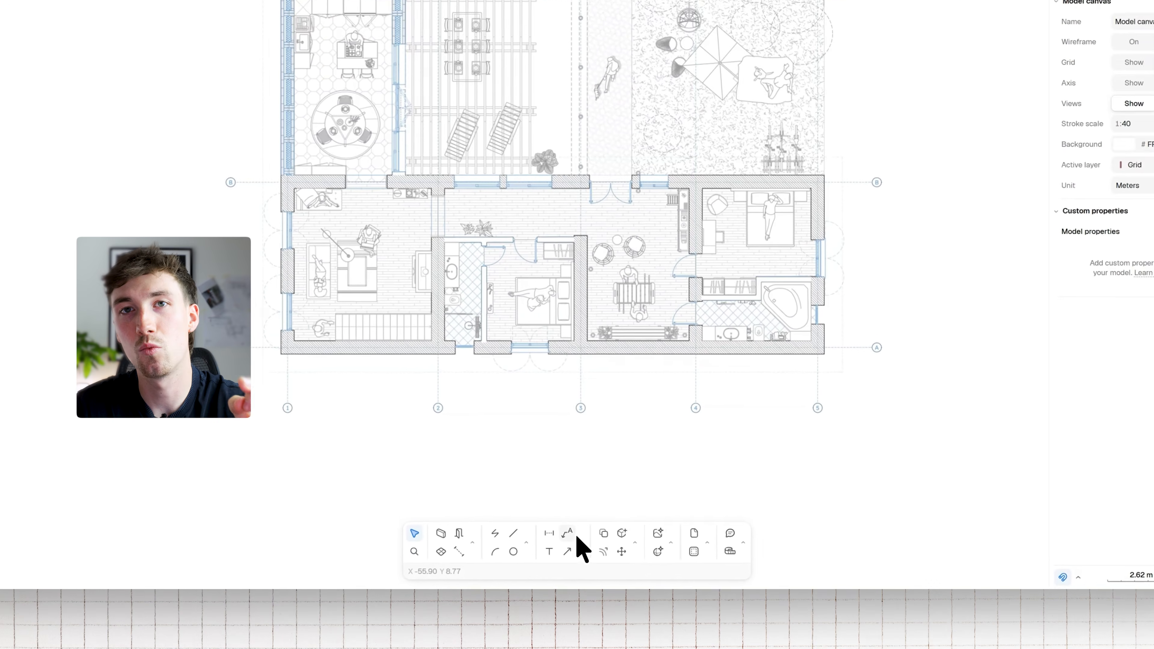
Dimension the lower edge of the hatched wall section beside the double door with a single dimension, and delete it
click(581, 539)
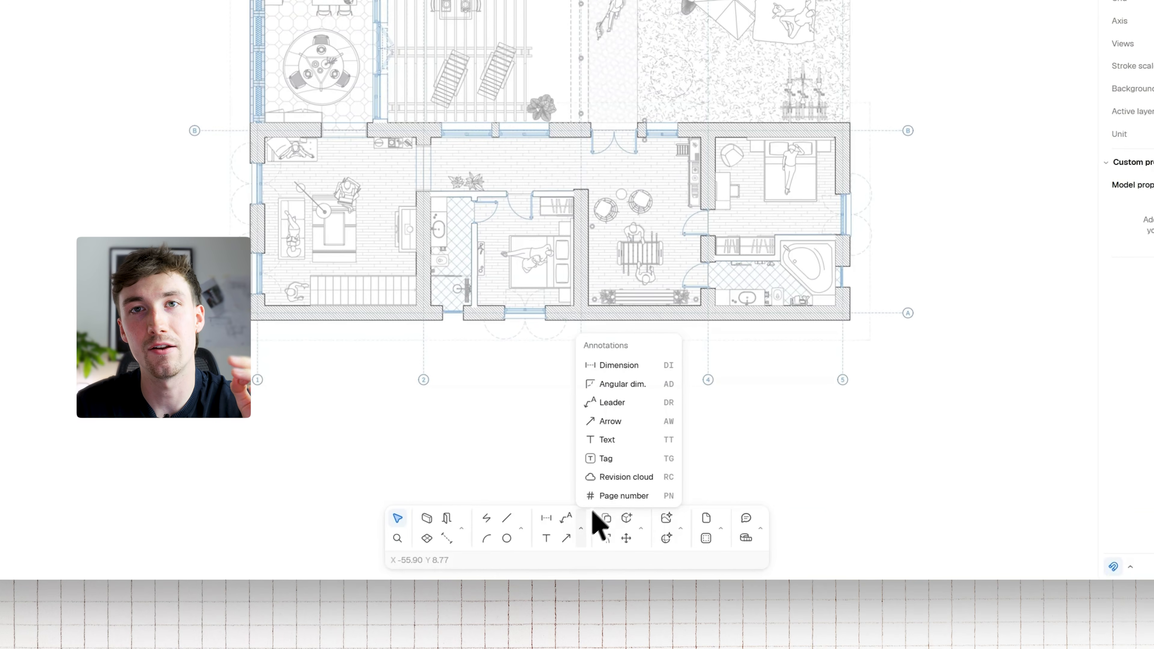
click(630, 366)
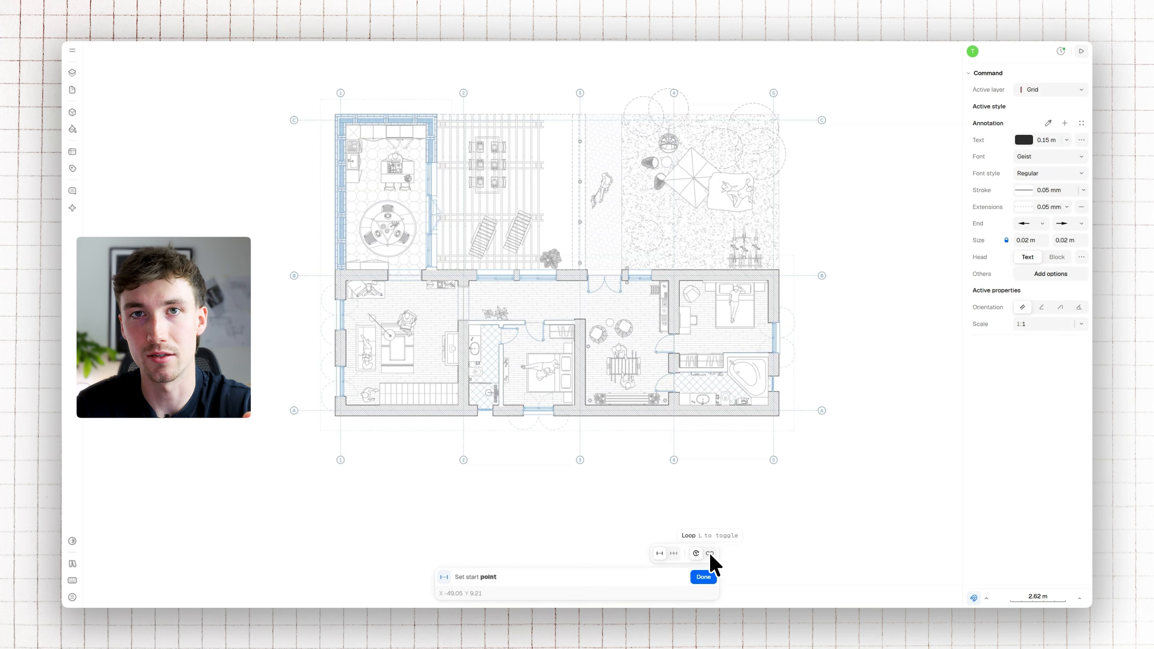
scroll(570, 283, up, 5)
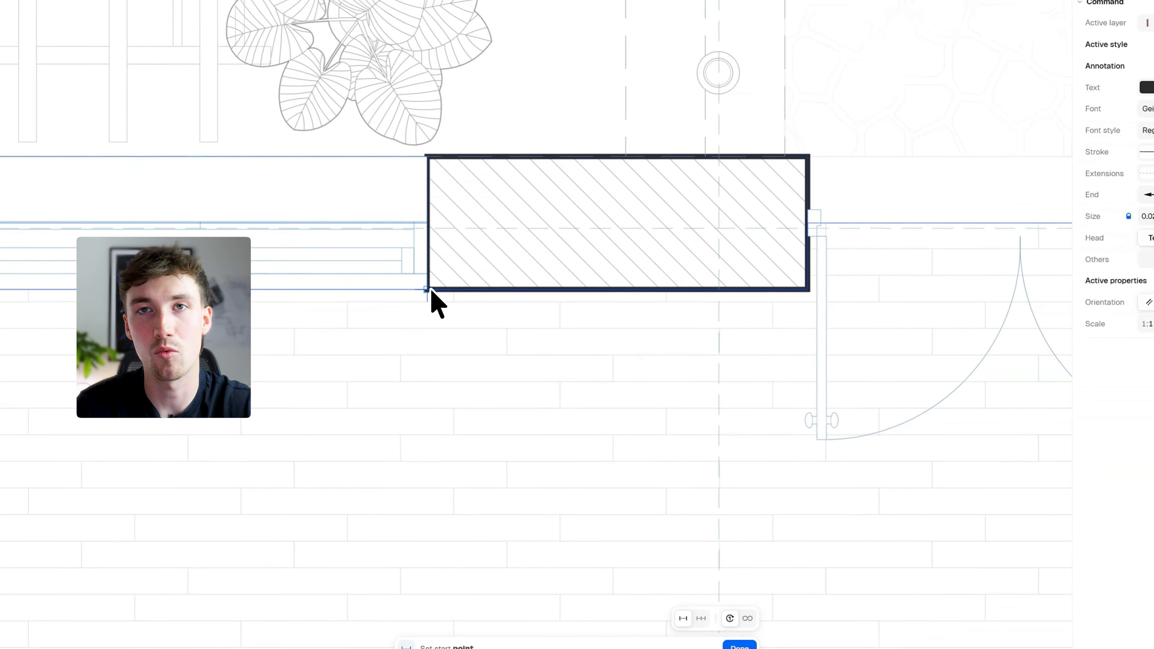
click(556, 280)
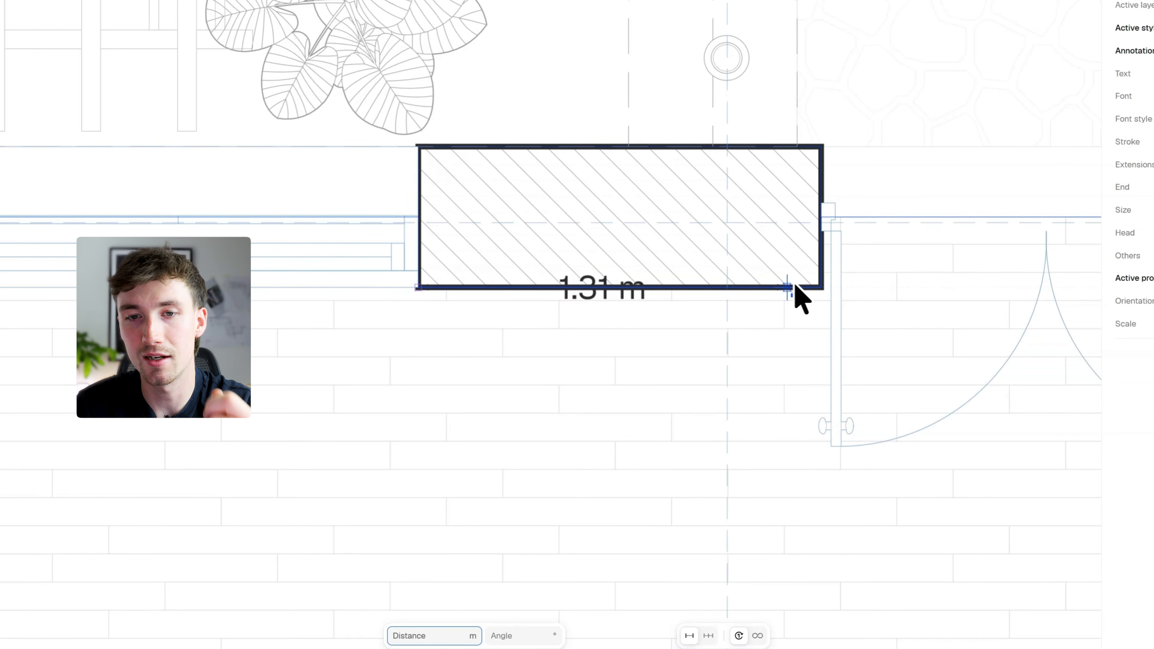
click(819, 286)
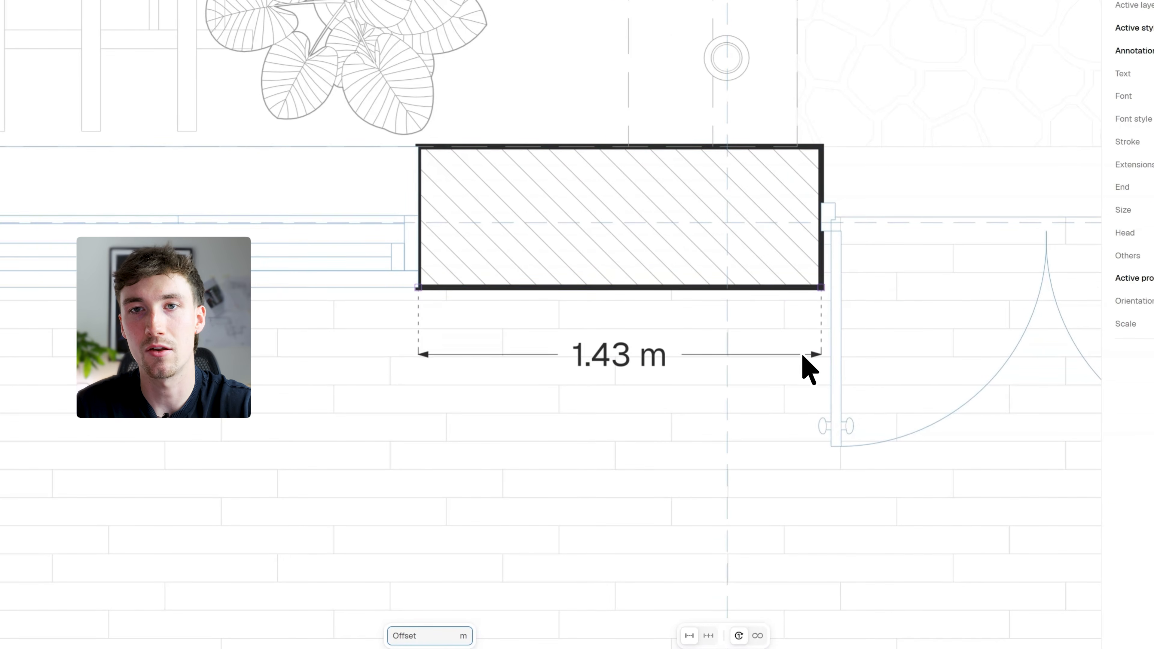
click(800, 355)
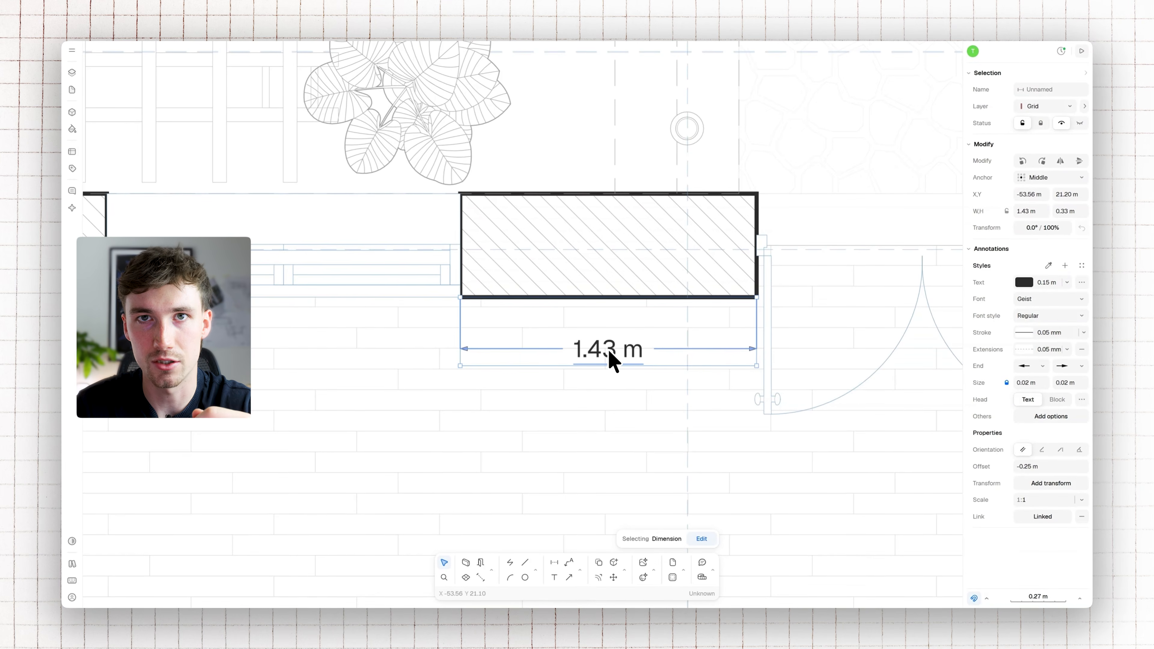
key(Delete)
Use continuous dimensioning to measure the wall section beside the double door and the adjoining window opening
key(d)
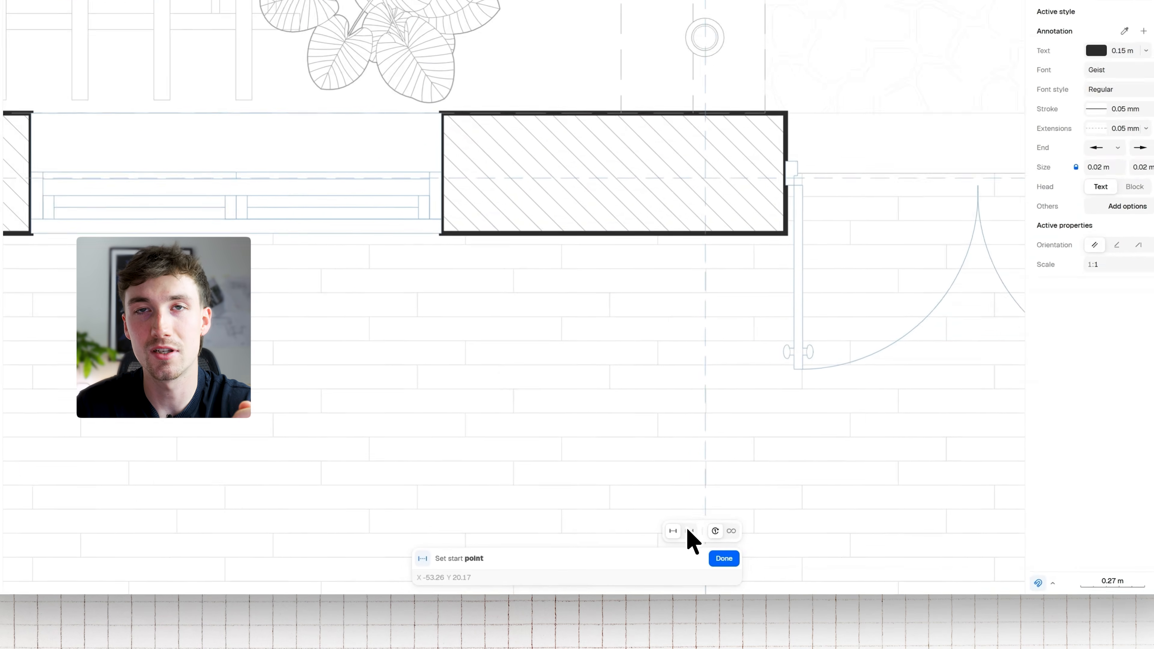
click(673, 553)
click(815, 164)
click(419, 169)
click(409, 251)
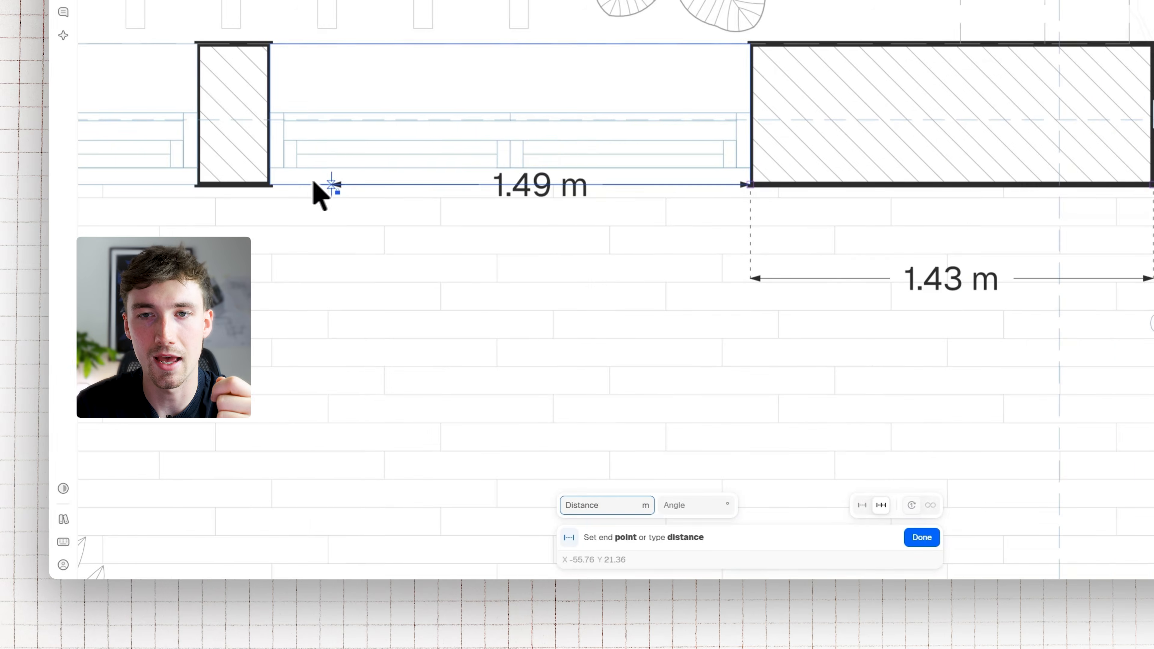
click(222, 184)
click(217, 279)
Continue the dimension chain across the narrow pier, the second window opening and the short wall return, and end it there
click(582, 149)
click(651, 242)
scroll(651, 241, down, 3)
scroll(525, 181, up, 3)
click(448, 120)
click(449, 211)
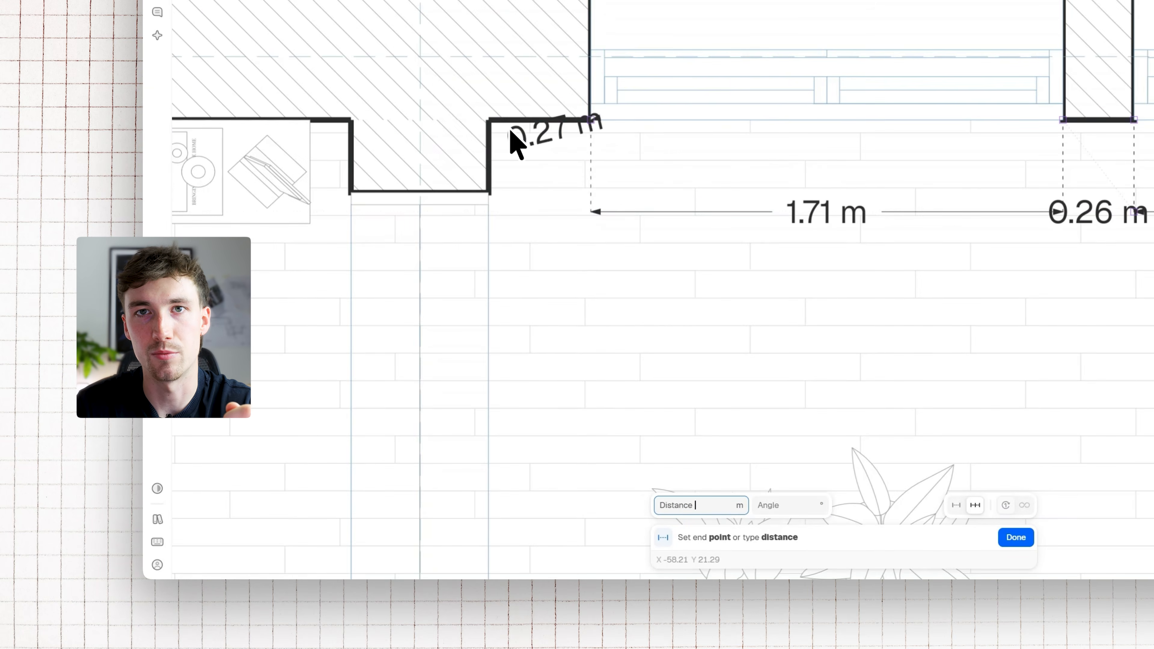
click(489, 121)
click(493, 212)
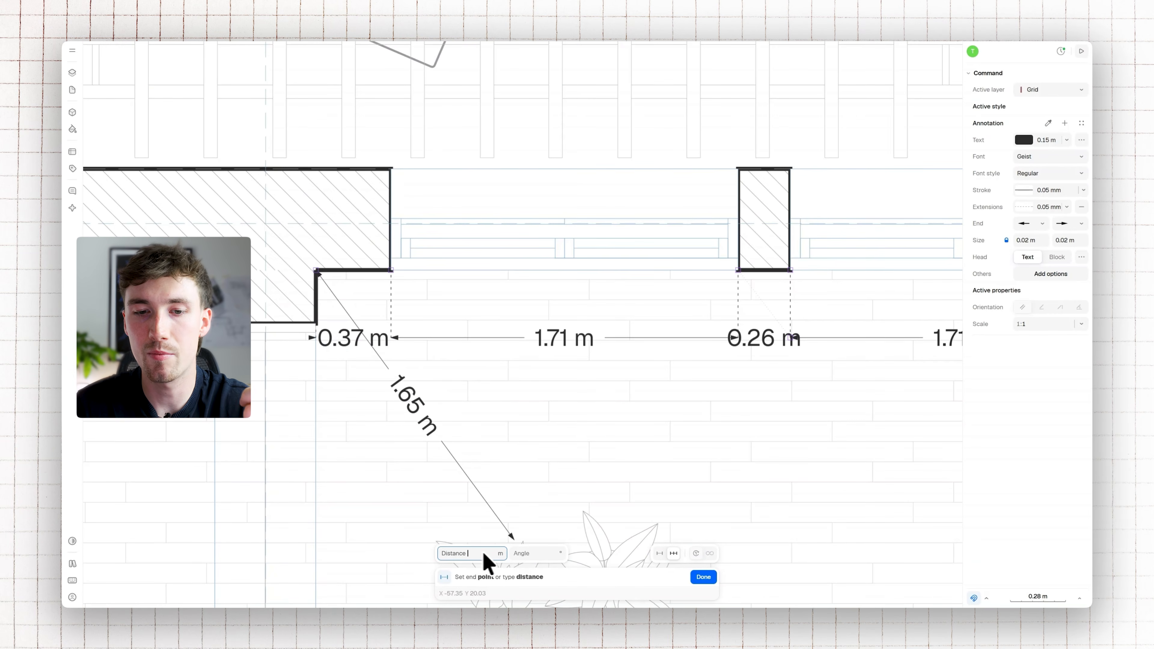
key(Escape)
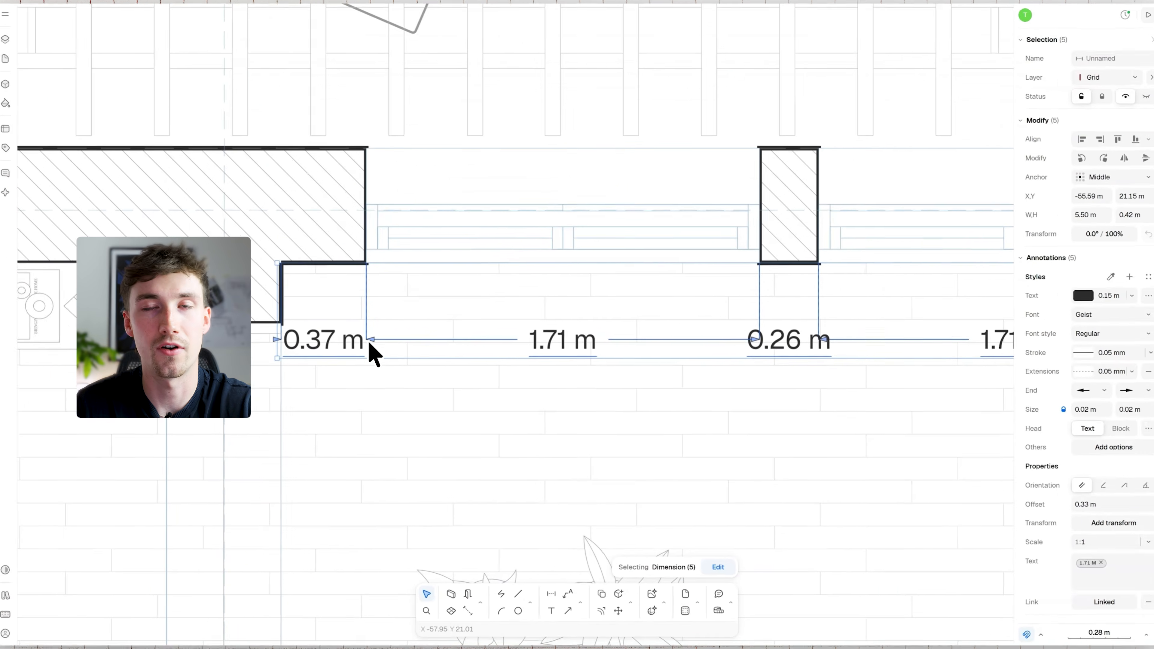
Reduce the text size of all five chained dimensions, trying 0.1 m and settling on 0.08 m
scroll(391, 336, down, 3)
scroll(422, 329, right, 3)
key(Escape)
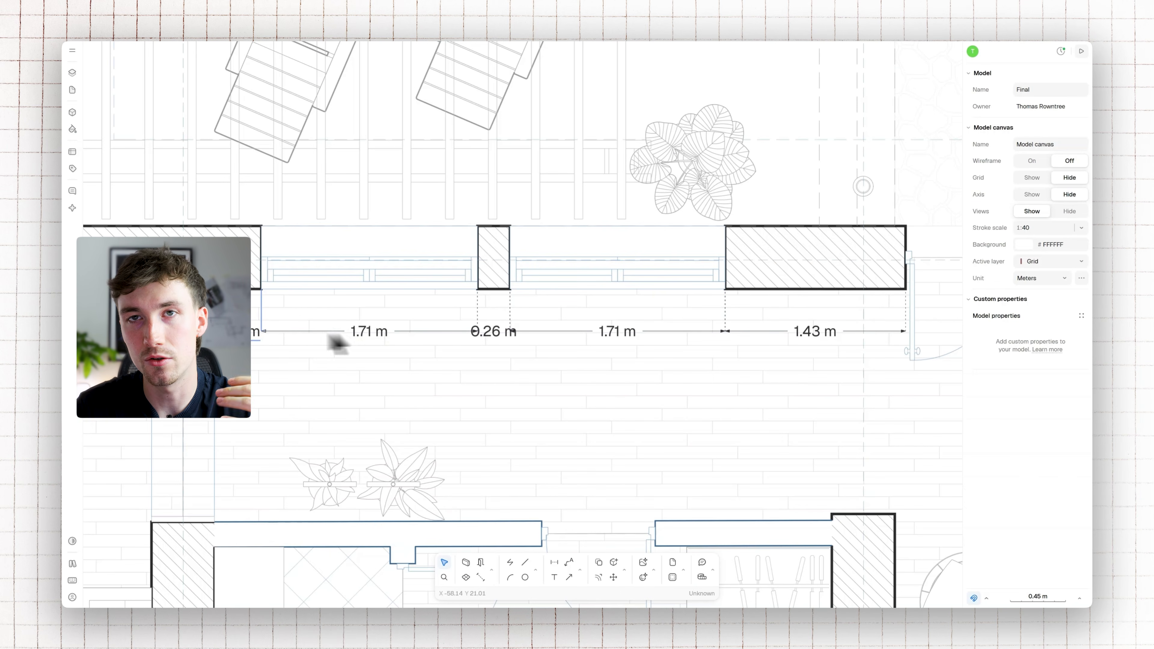
click(344, 341)
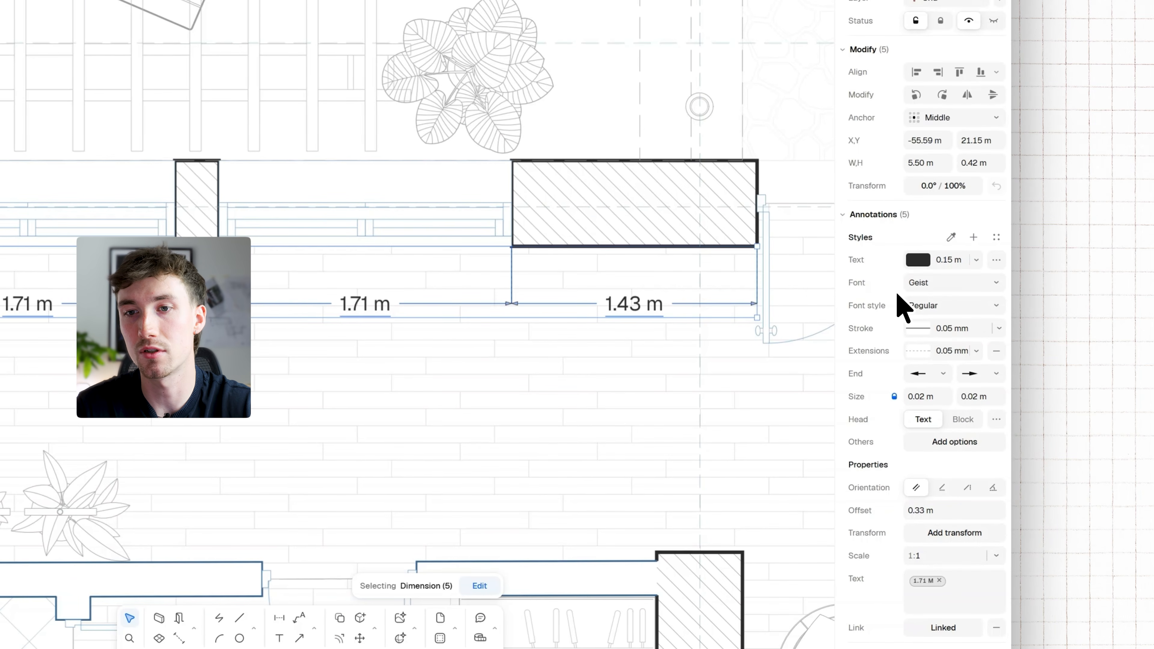
click(951, 259)
text(0.1)
key(Return)
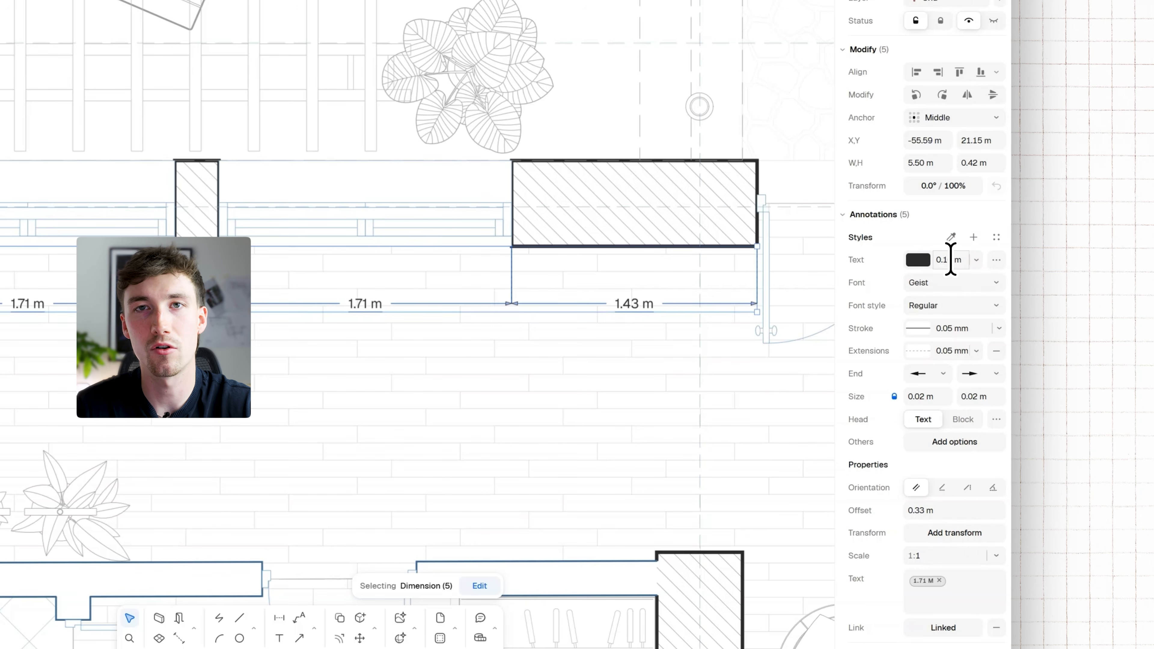
click(950, 259)
text(0.08)
key(Return)
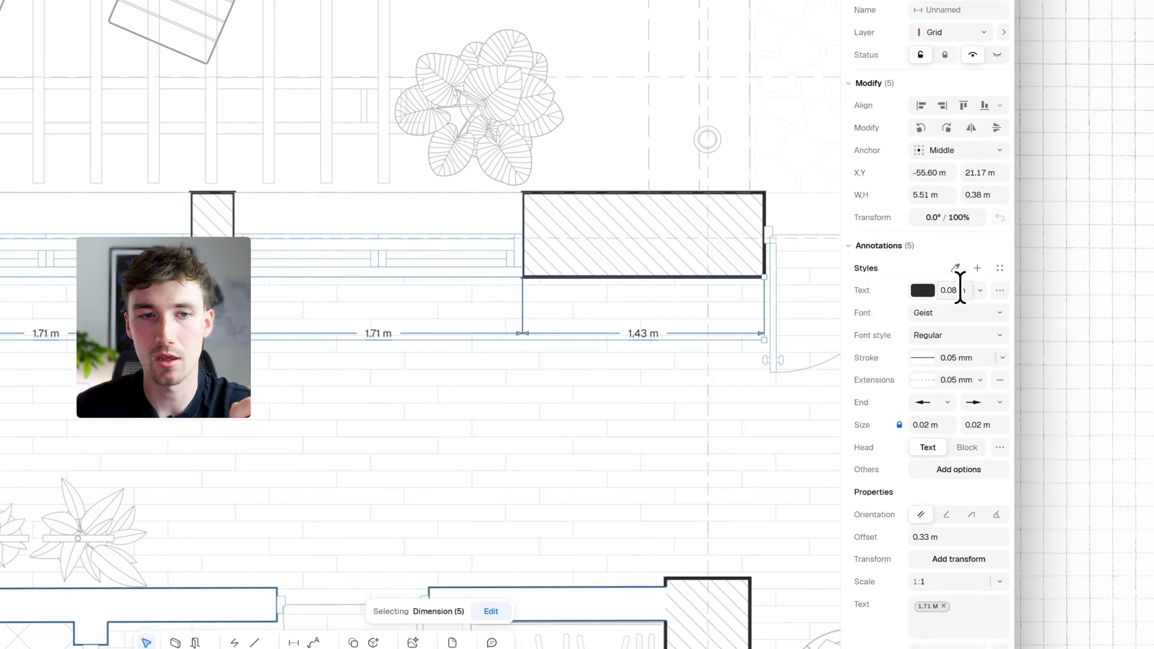
click(954, 290)
key(BackSpace)
click(953, 313)
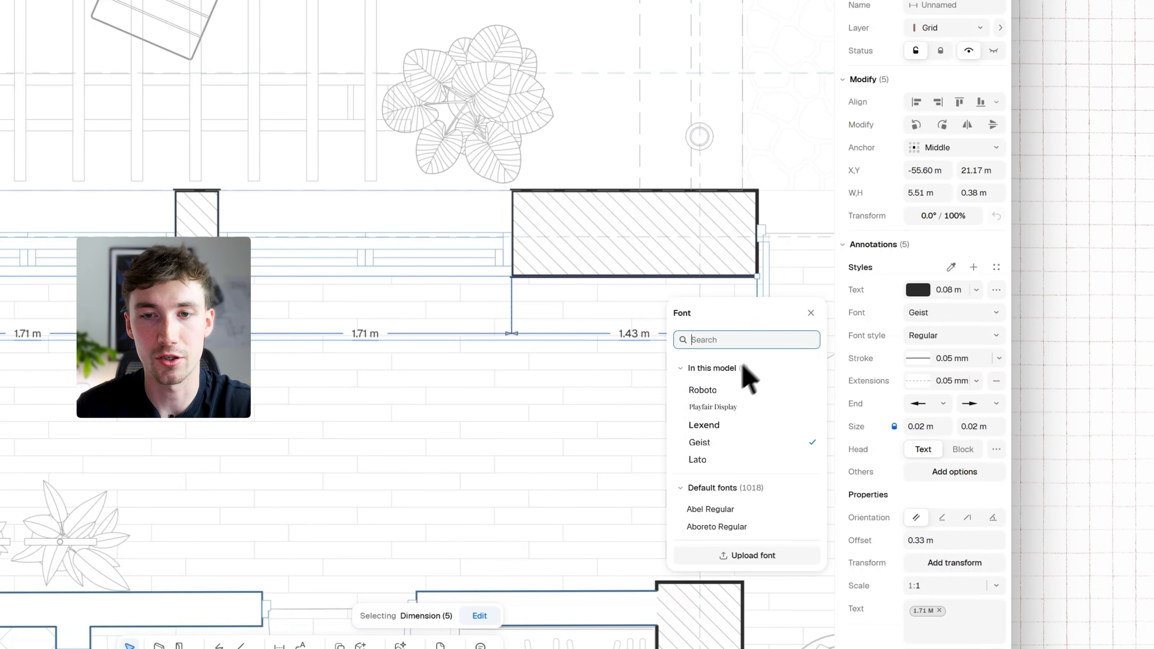
click(941, 336)
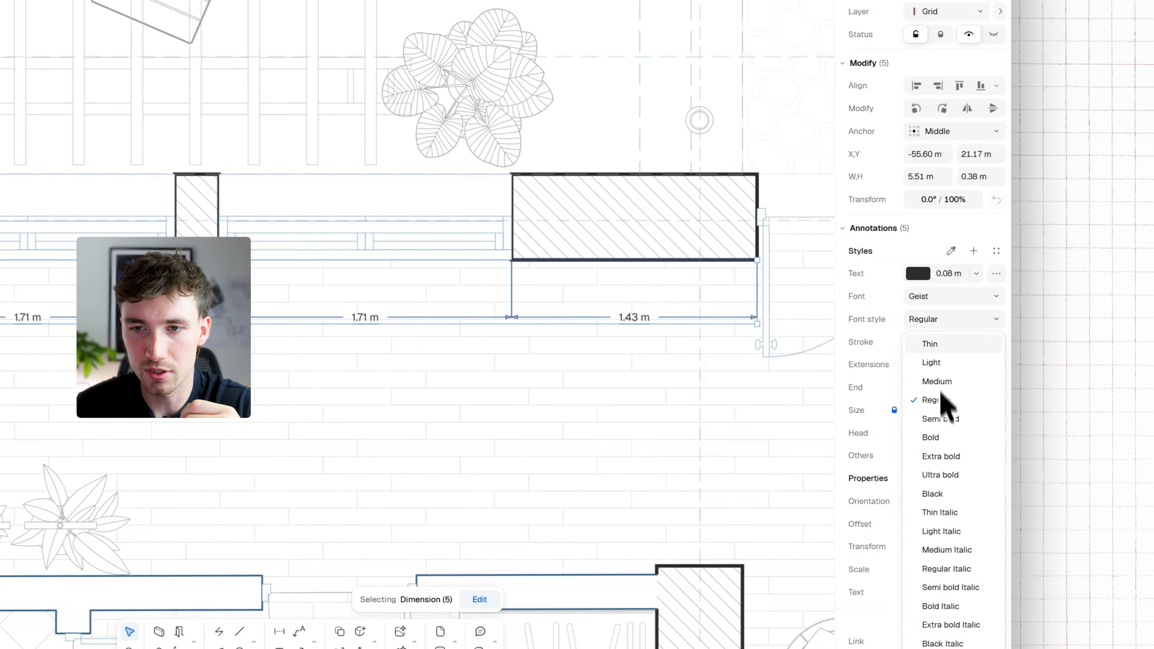
click(917, 358)
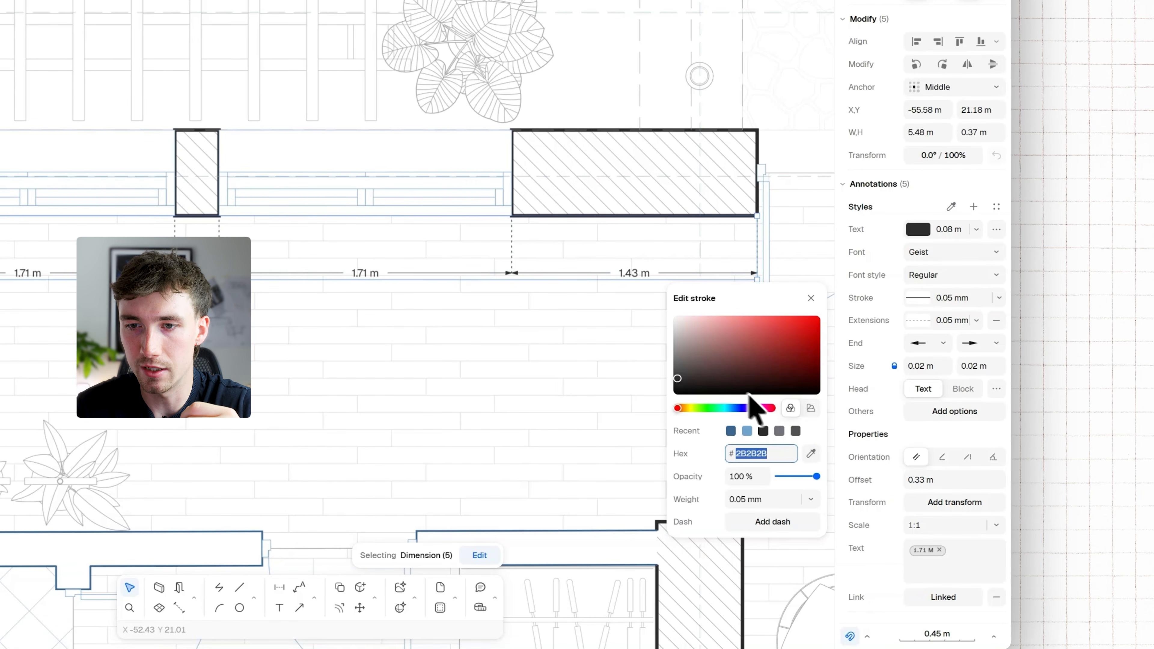
click(732, 363)
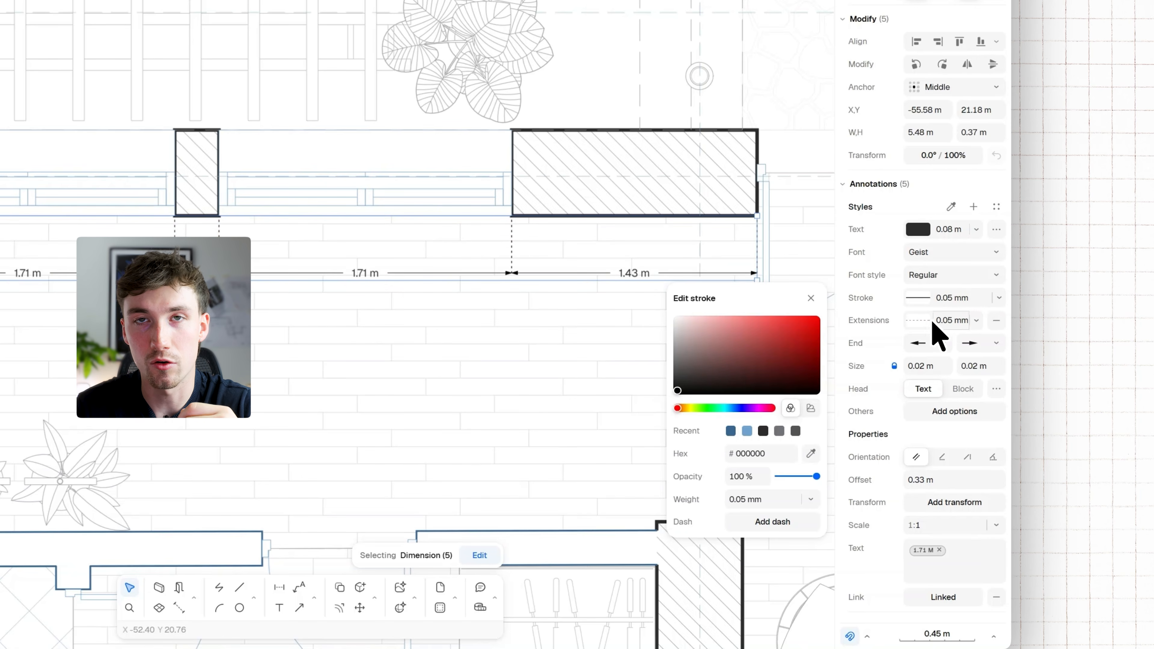
Change the dash pattern of the dimensions' extension lines to Dot (.5x)
click(919, 320)
click(772, 371)
click(765, 370)
scroll(792, 552, down, 2)
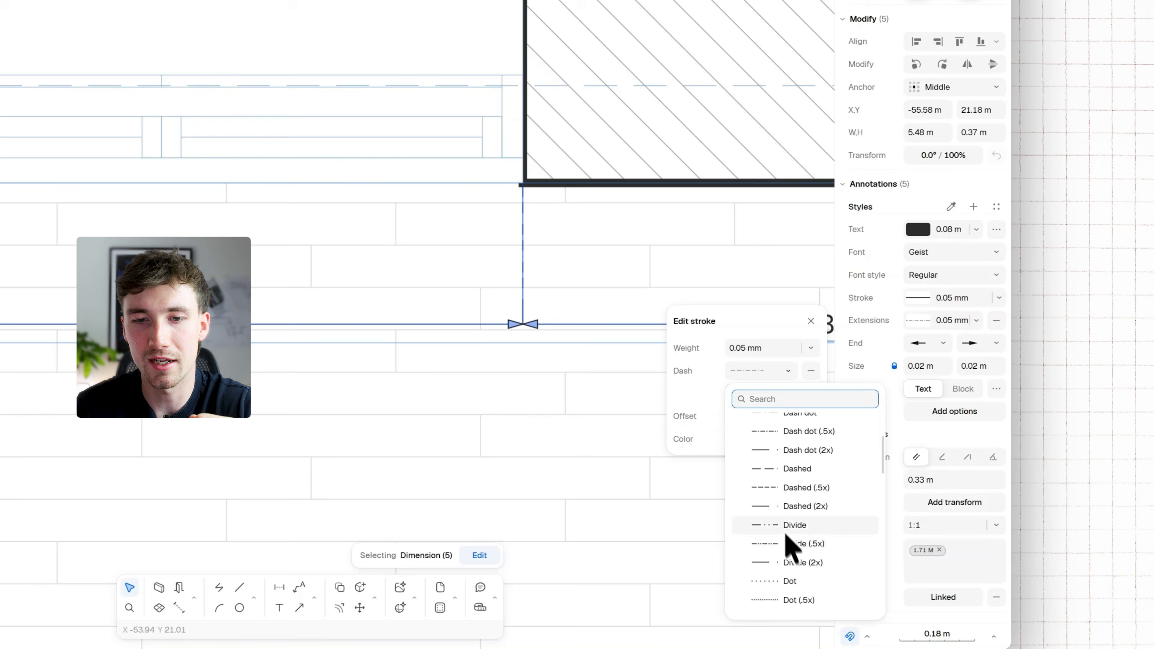
scroll(792, 551, down, 3)
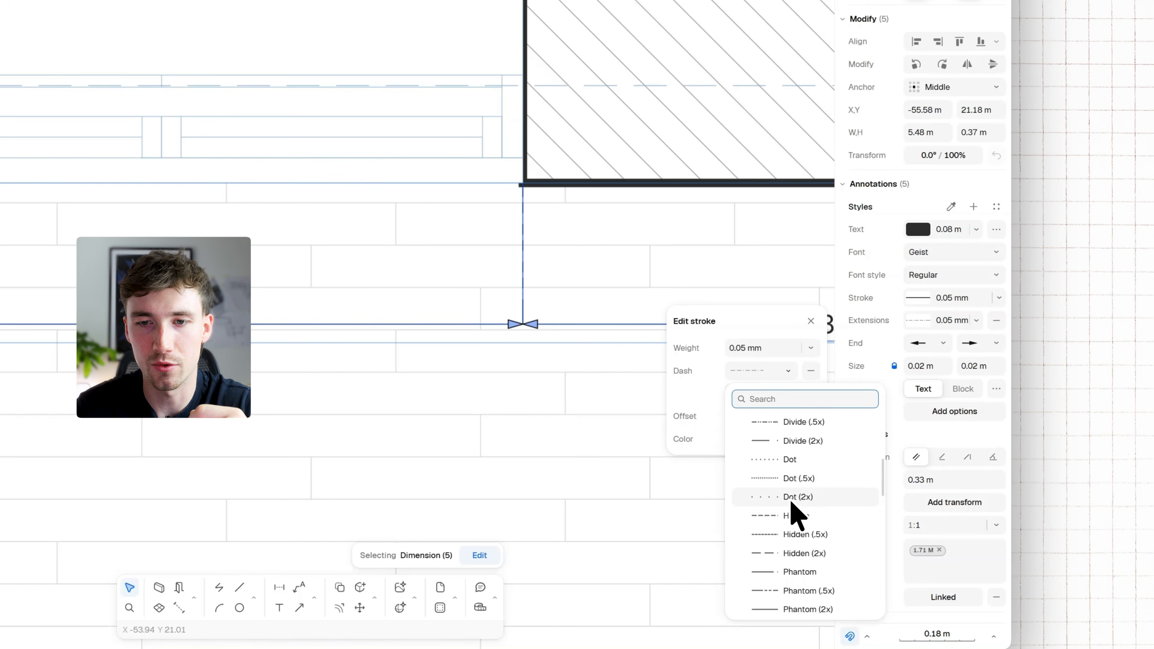
click(791, 478)
click(569, 270)
Try filled dots as the end symbols at both ends of the dimension lines
click(942, 343)
click(941, 484)
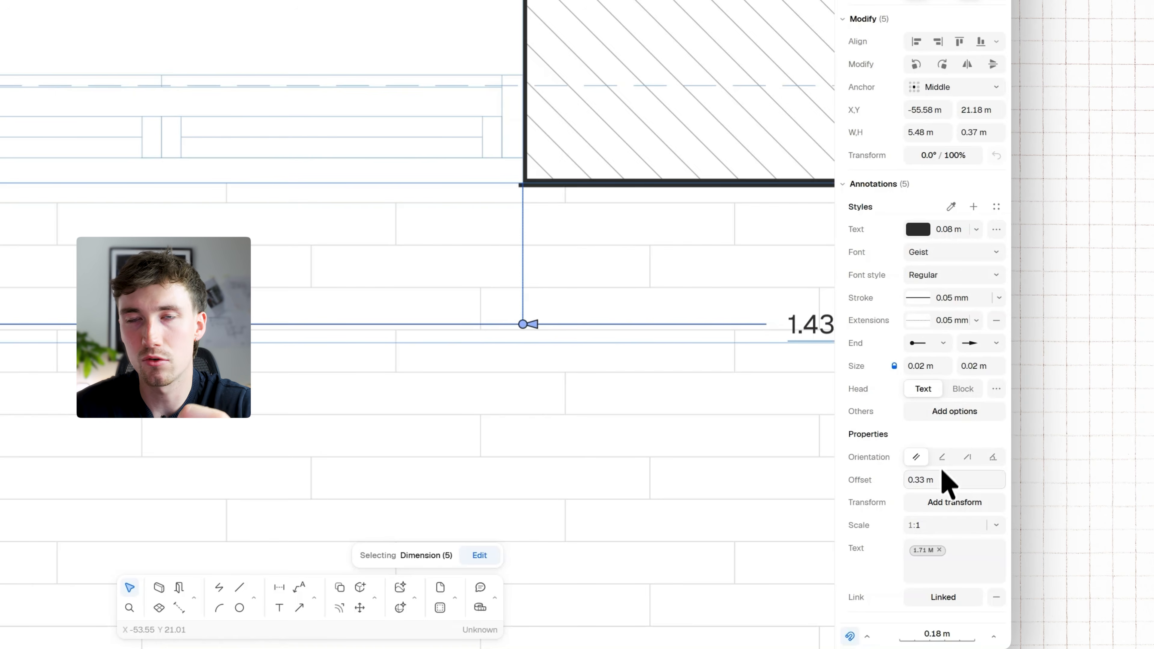
click(981, 344)
click(981, 482)
scroll(470, 360, down, 3)
middle_drag(471, 362, 482, 324)
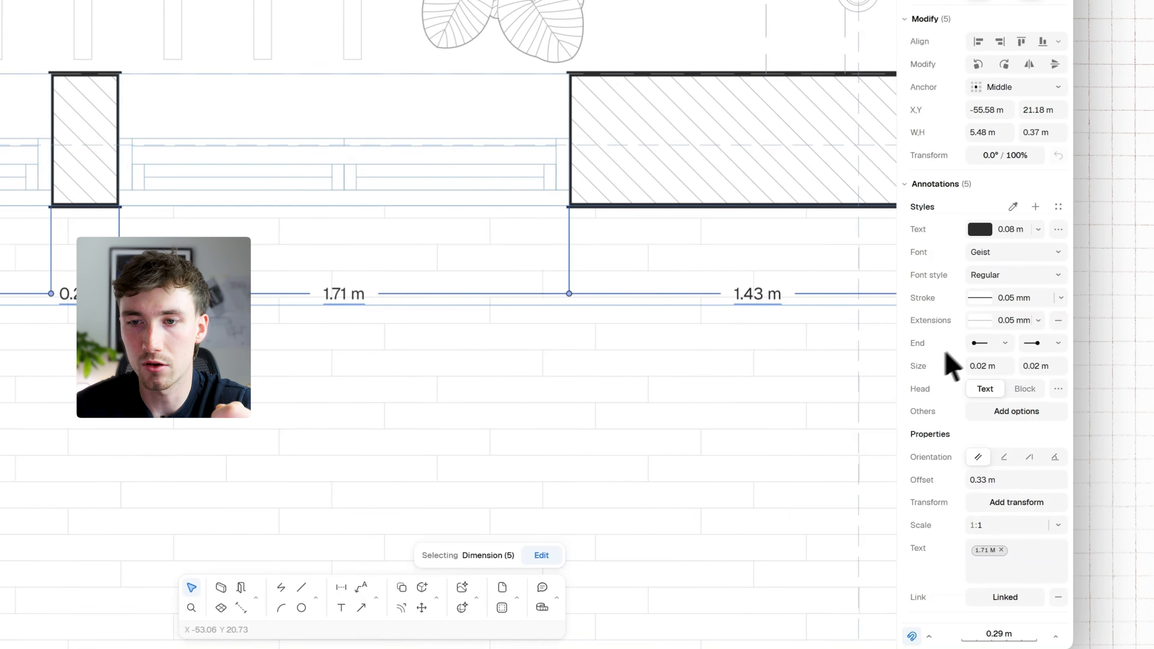
Set the dimension lines' start symbol to a backslash tick and the end symbol to a forward-slash tick, forming crosses
click(939, 344)
click(945, 442)
click(982, 344)
click(981, 443)
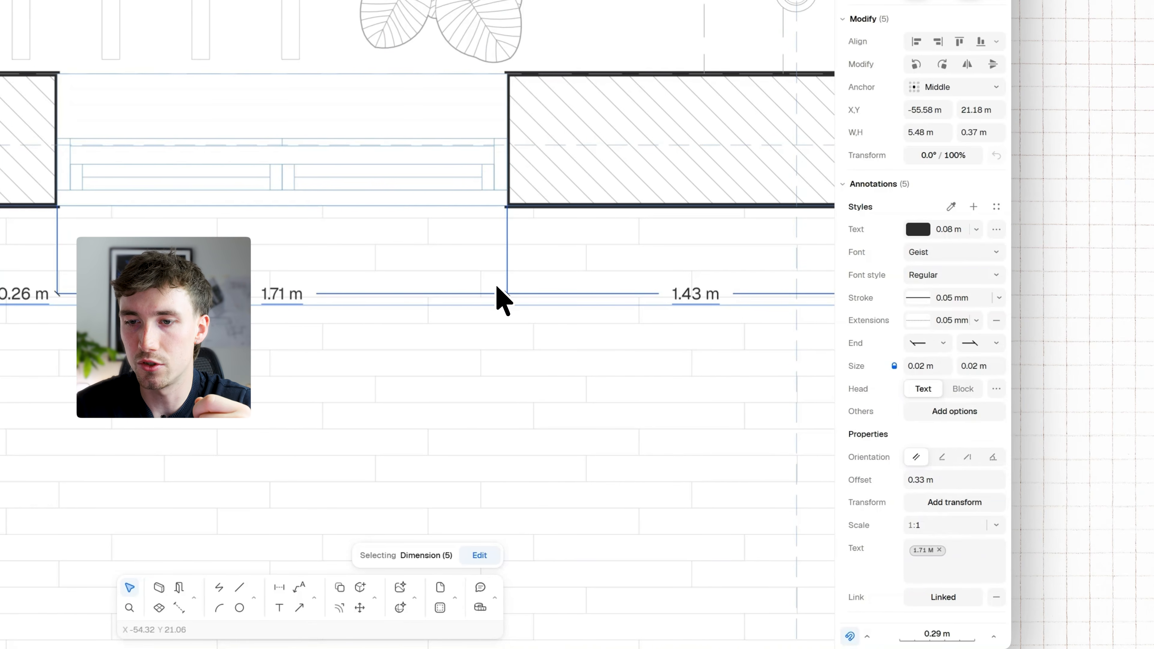
scroll(515, 304, up, 3)
click(981, 344)
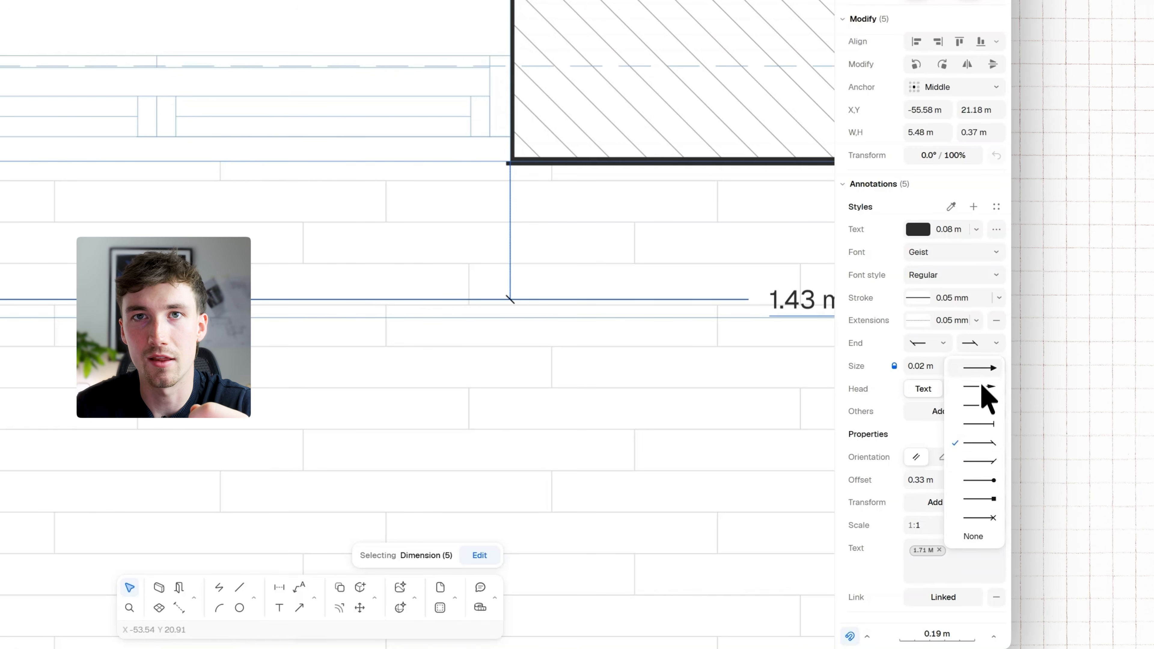
click(981, 471)
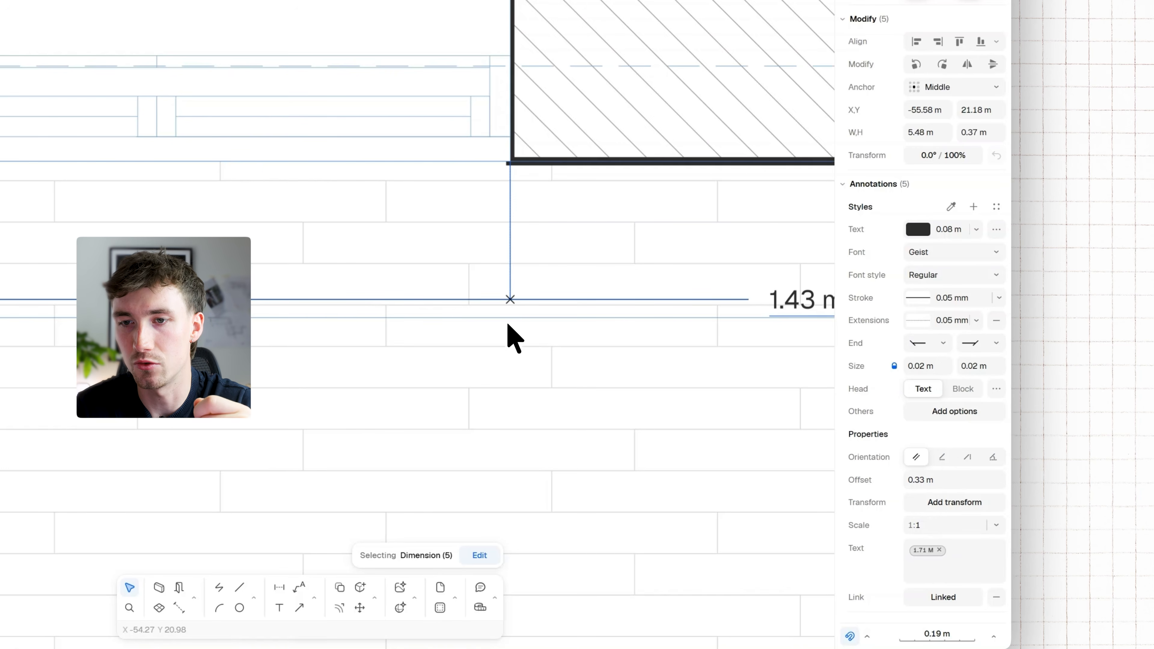
scroll(510, 320, down, 3)
middle_drag(509, 320, 581, 299)
scroll(627, 294, up, 5)
click(926, 363)
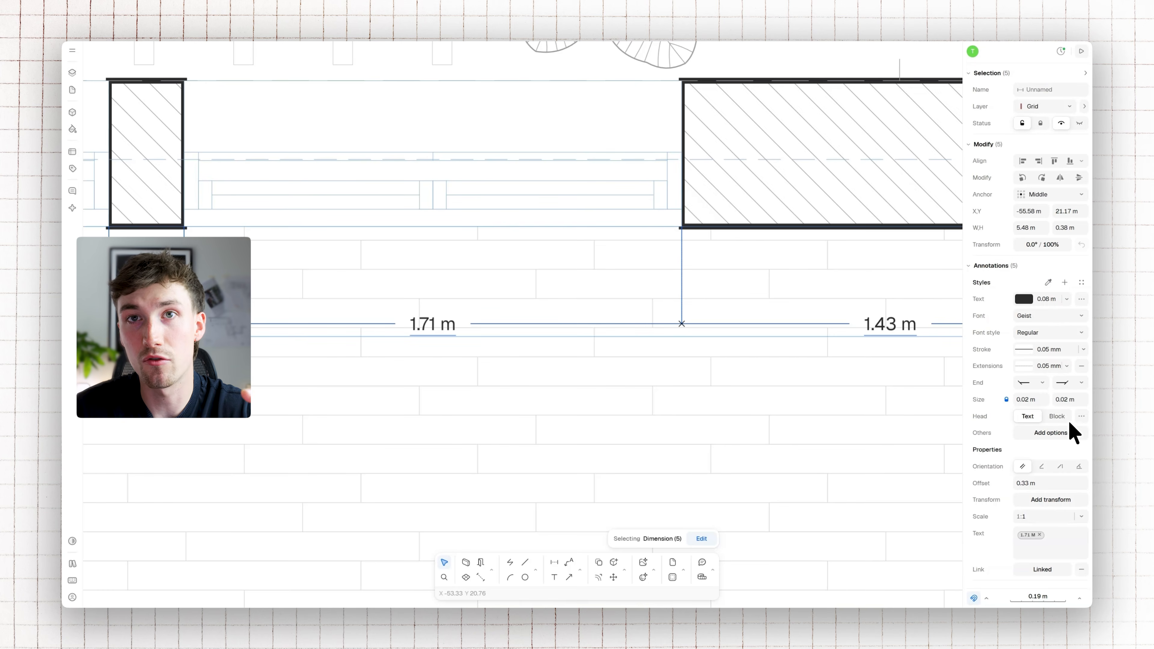
Add a background fill behind the text of the five dimensions
scroll(700, 331, down, 3)
middle_drag(699, 330, 741, 333)
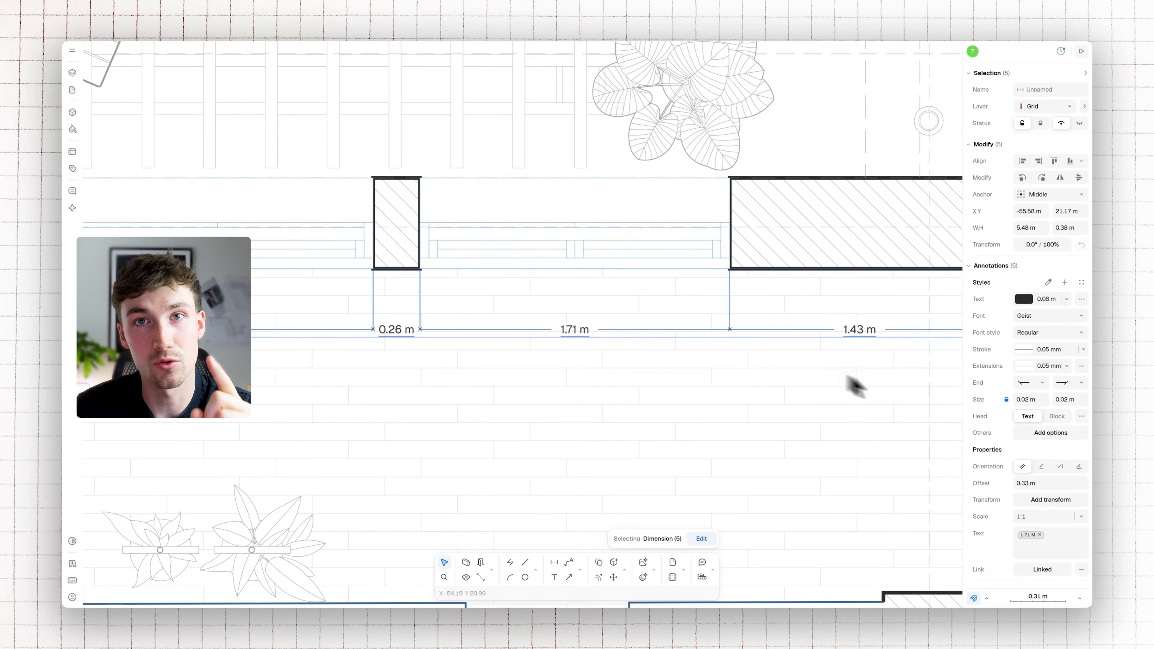
click(1048, 438)
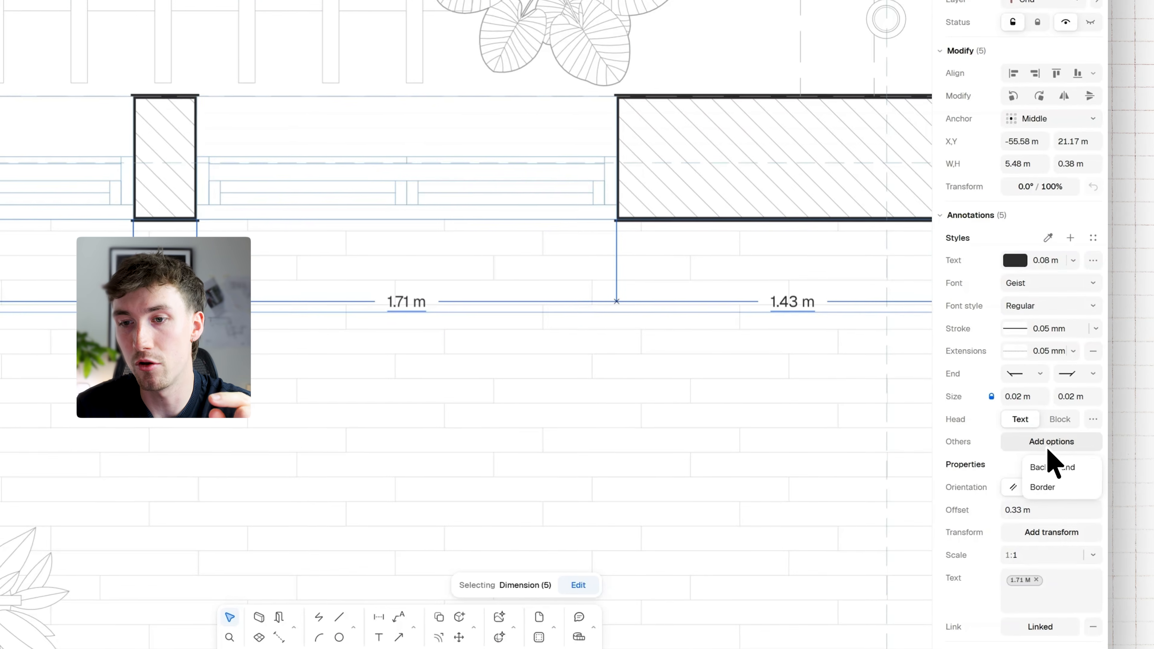
click(1053, 468)
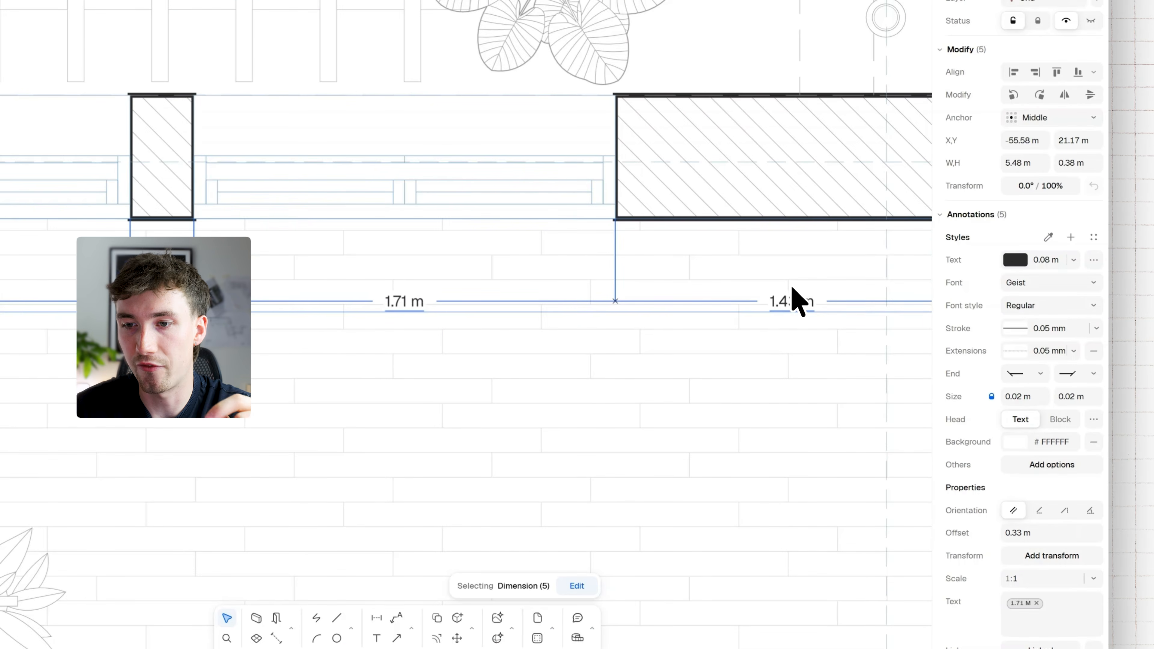
Try the background colour FF0000 for the dimension text, and undo that colour change
scroll(793, 309, up, 5)
click(1015, 442)
text(FF0000)
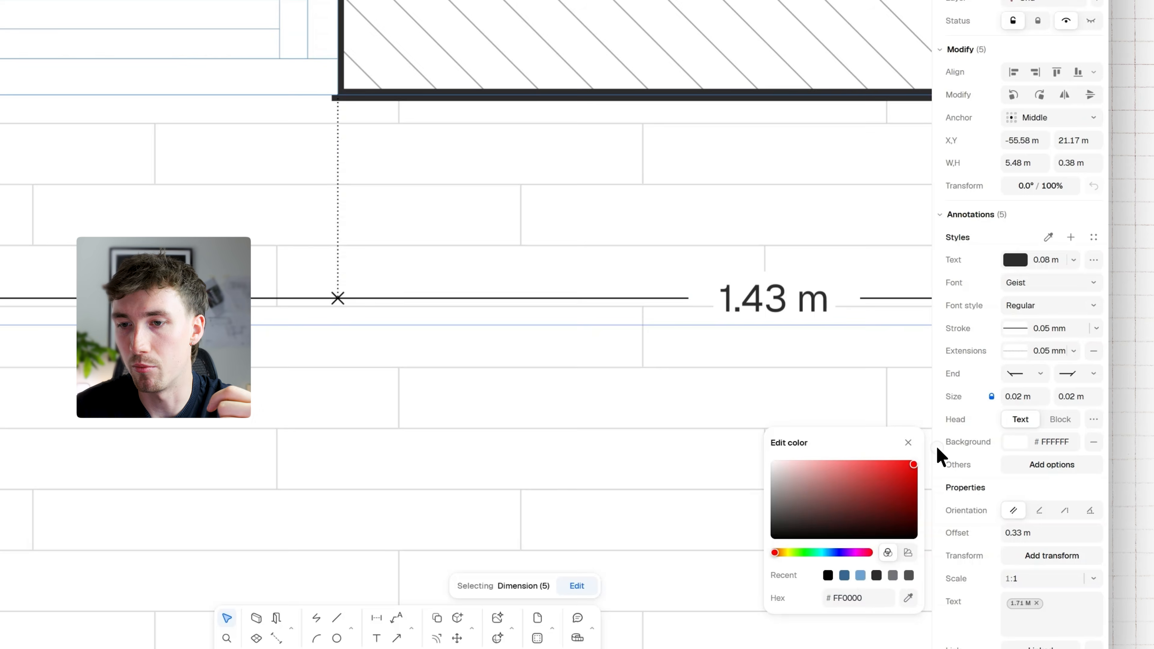
key(Return)
key(ctrl+z)
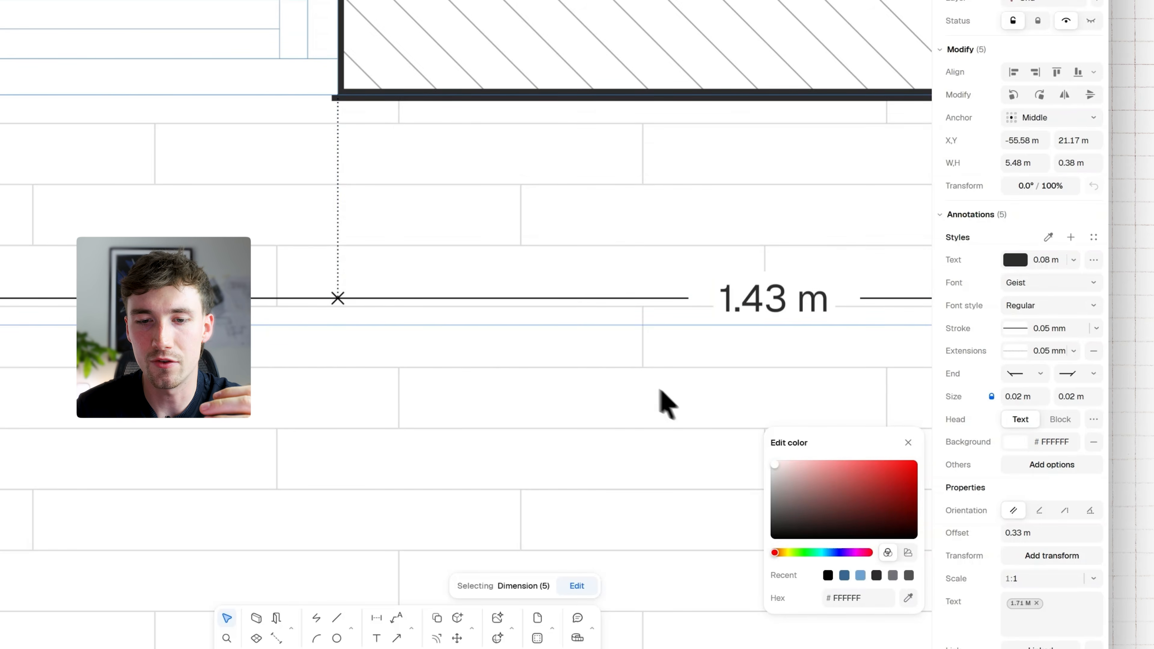
Add a border around the dimension text, colour it red and set its weight to 0.1 mm
scroll(661, 389, down, 5)
scroll(559, 354, left, 4)
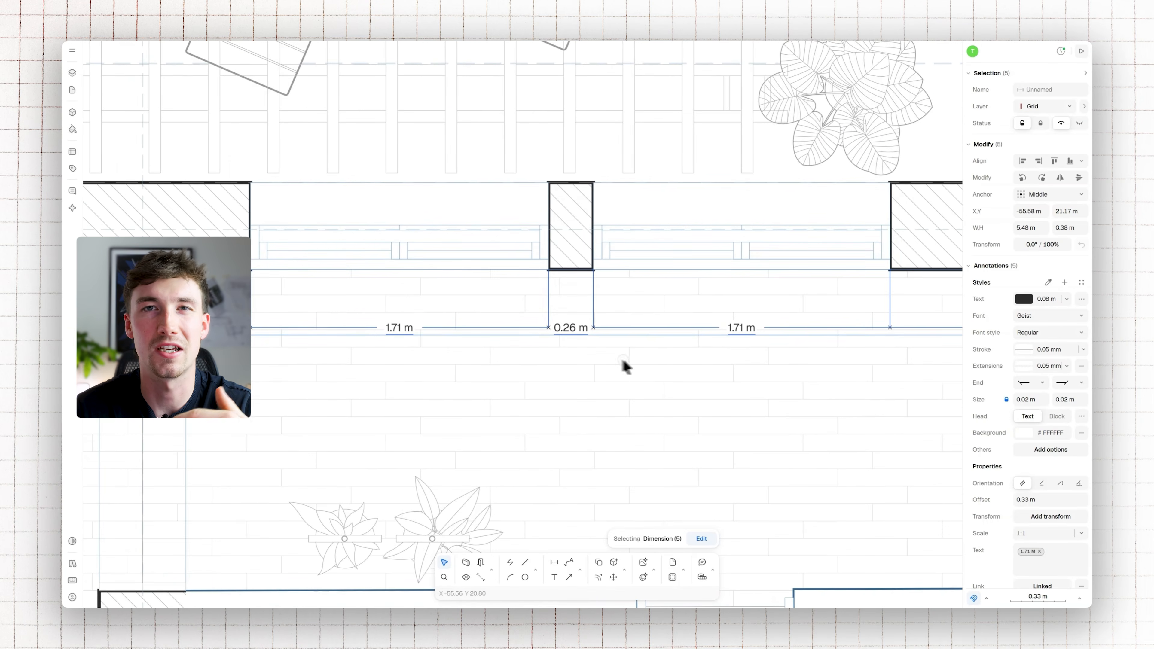
scroll(625, 366, right, 5)
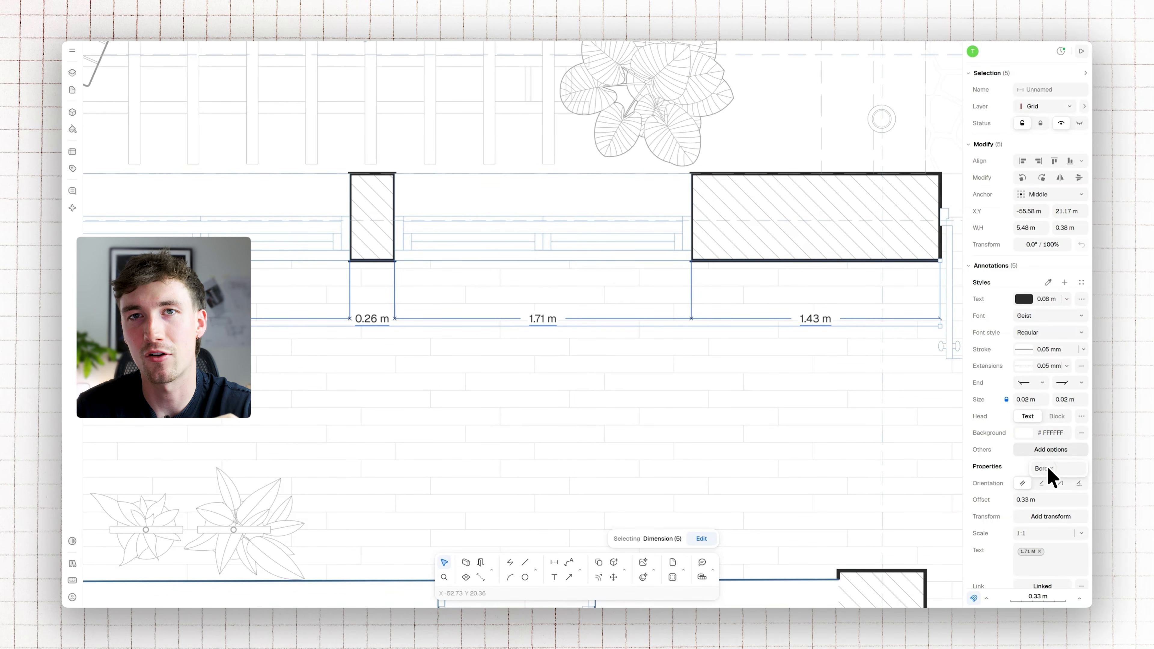
click(1047, 469)
click(1023, 449)
click(946, 458)
click(1047, 449)
text(0.1)
key(Return)
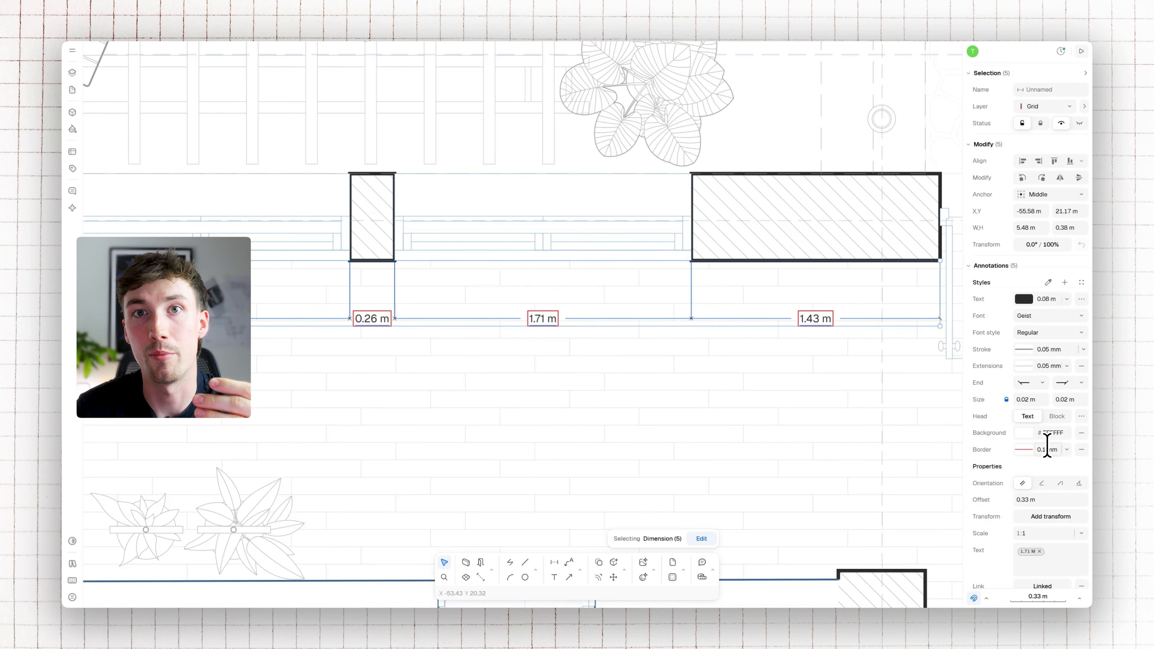
Remove the border from the text of the five dimensions
click(1081, 449)
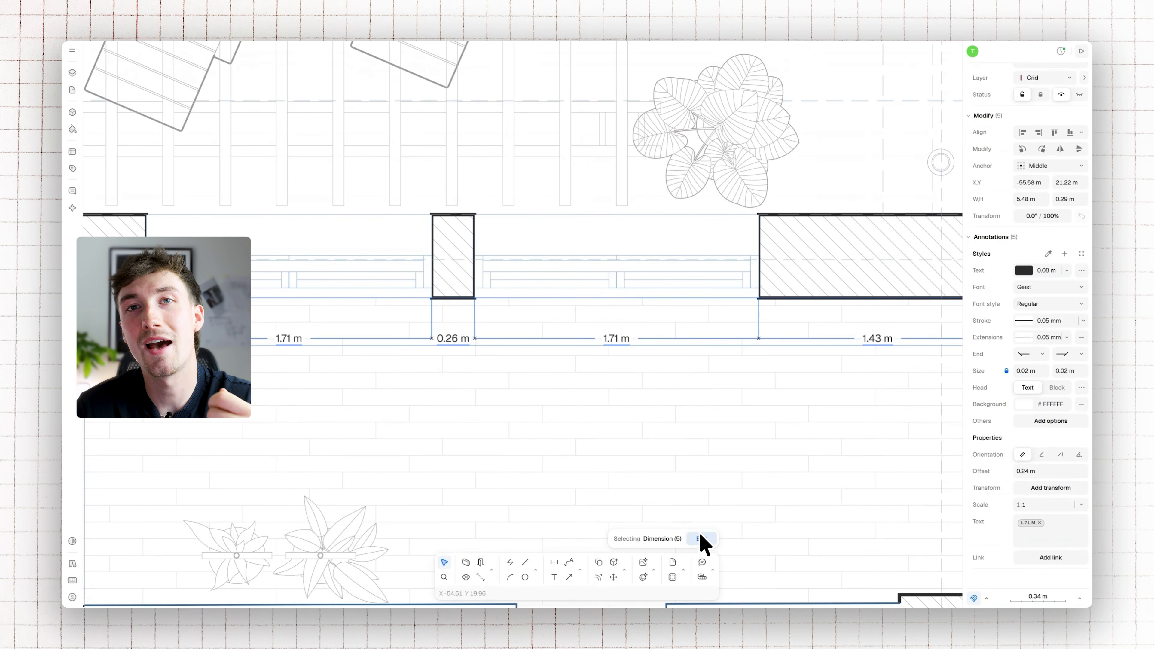
Try moving the two dimension control points at the right-hand wall block's lower corner to the middle of the adjacent window
click(701, 539)
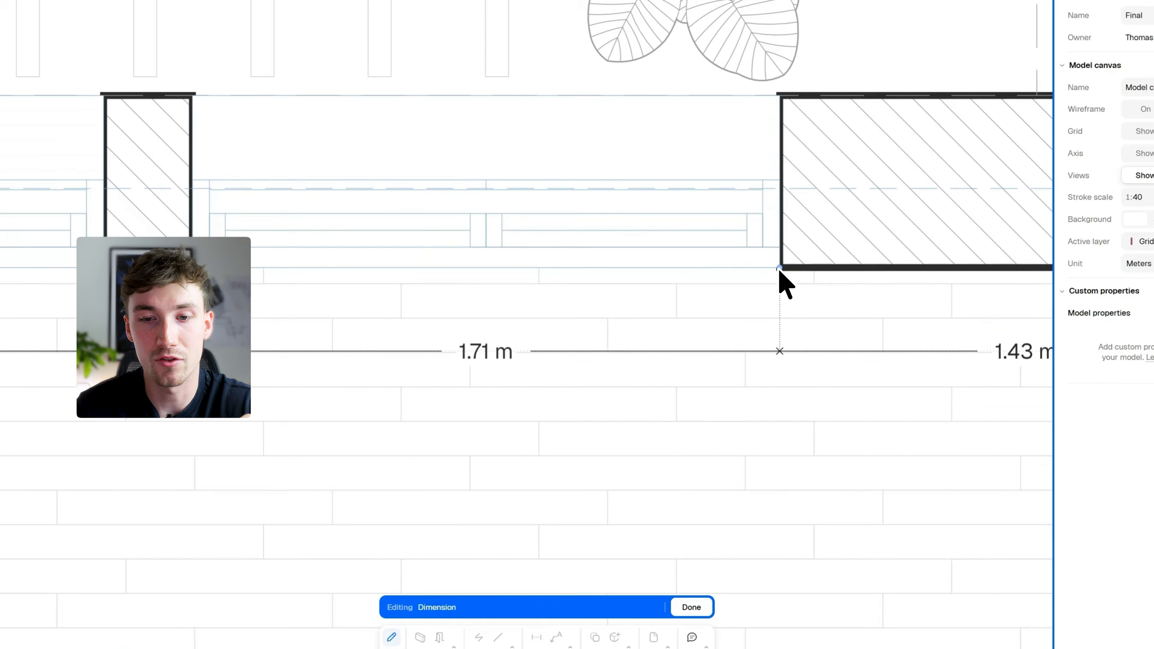
drag(782, 264, 480, 266)
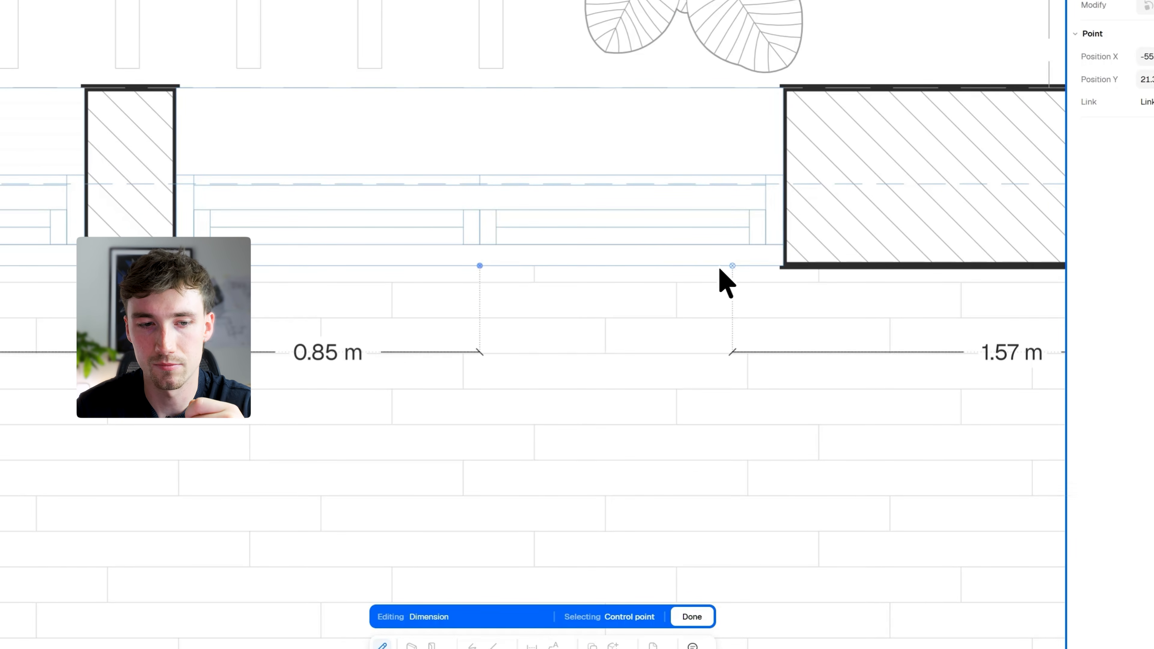
drag(723, 269, 483, 269)
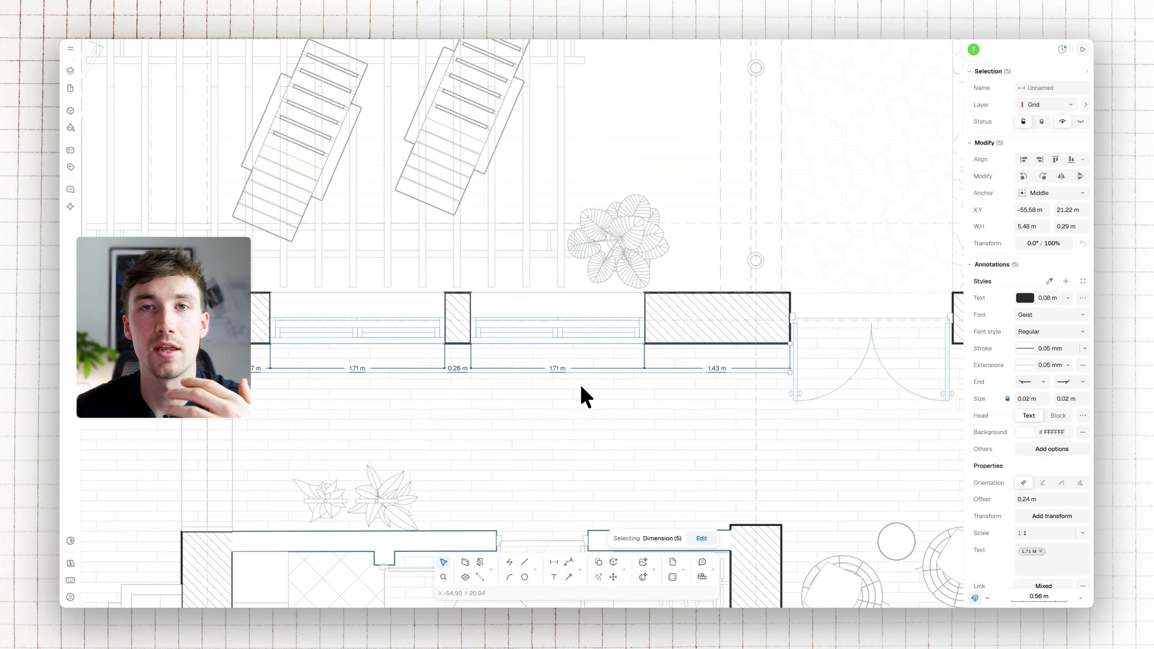
Deselect the dimensions and set the model canvas unit to Millimeters
click(782, 390)
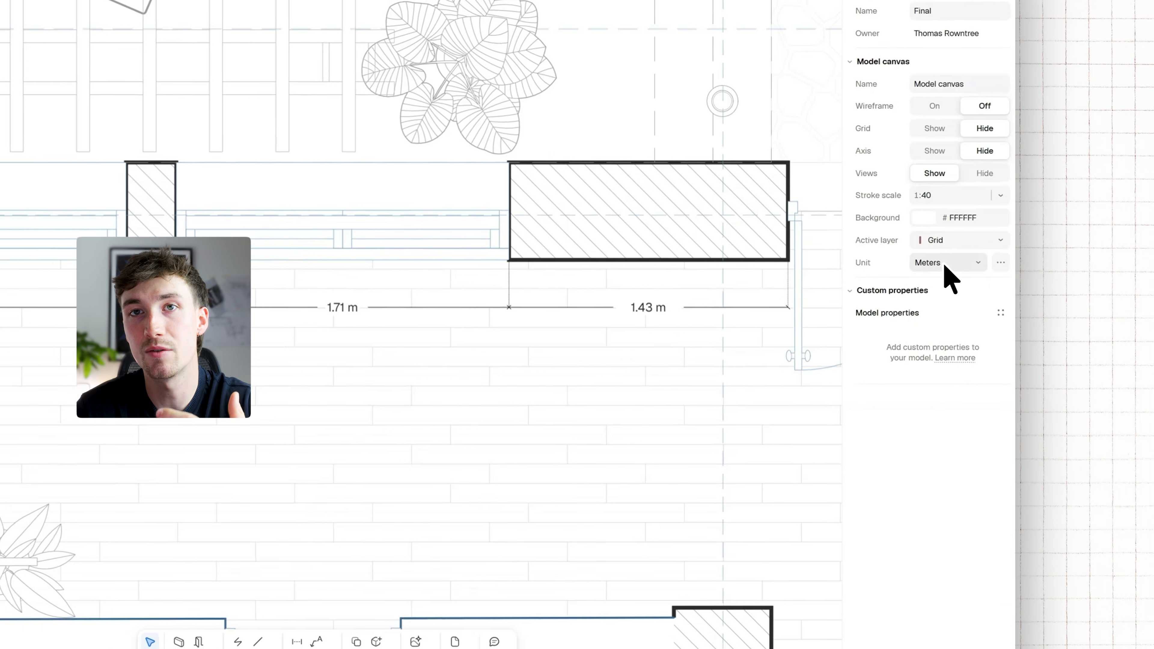
click(1039, 278)
click(943, 286)
click(948, 264)
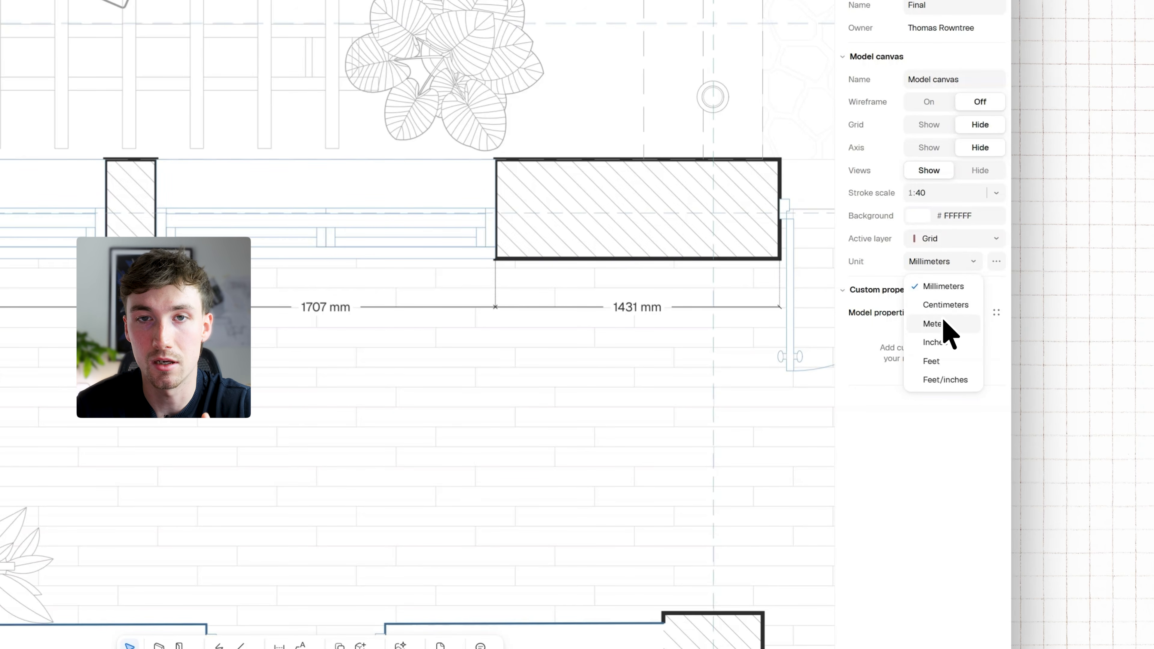
click(943, 287)
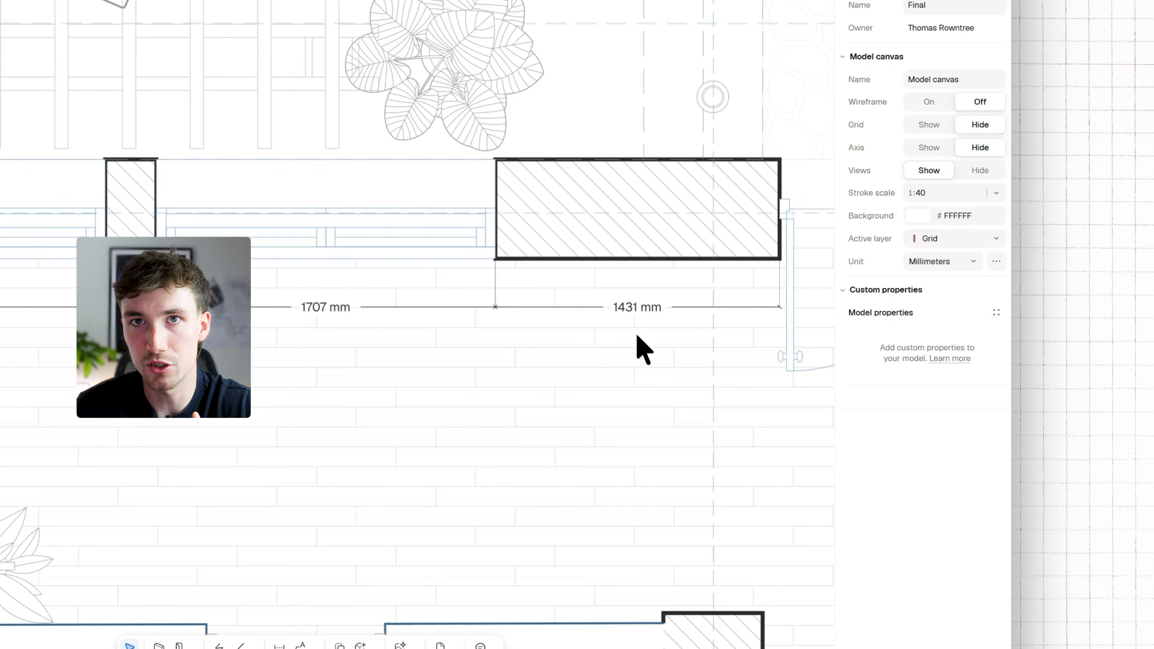
For the five dimensions, keep the text unit at Millimeters (canvas) and set the length precision to 0.5
drag(657, 361, 109, 261)
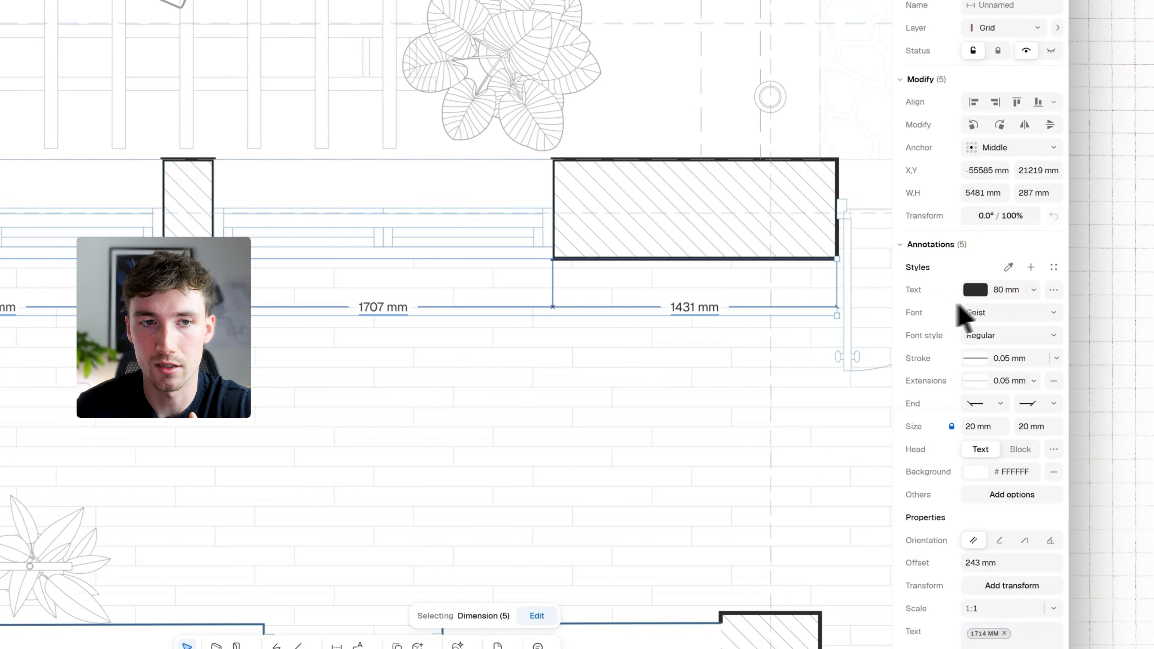
click(1060, 289)
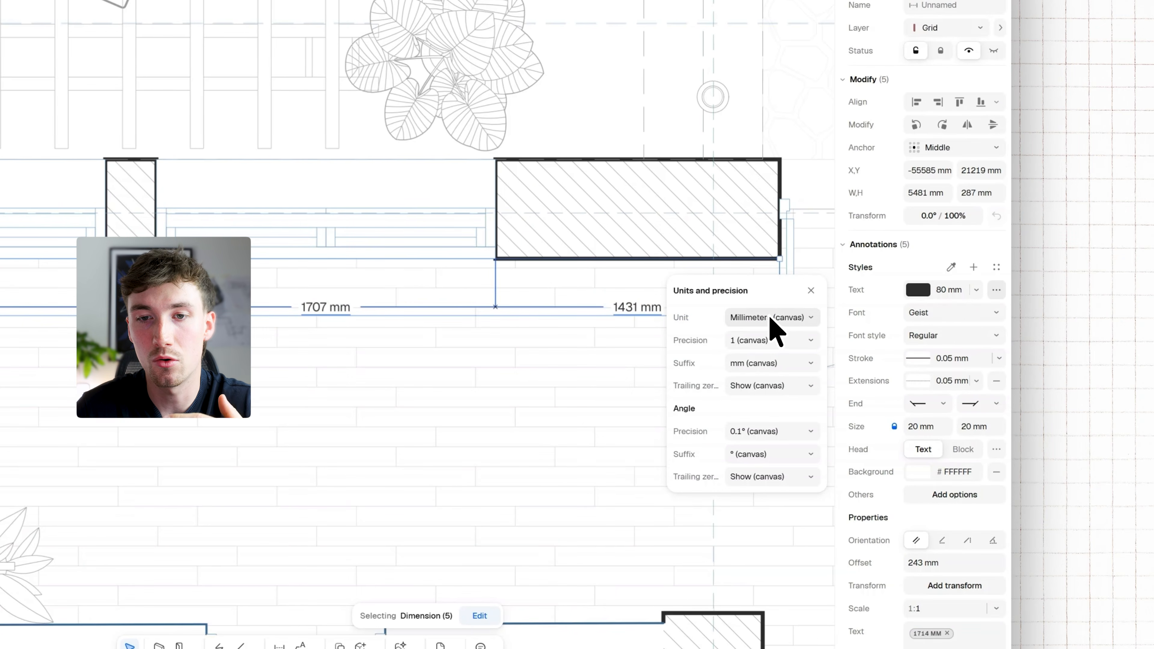
click(779, 318)
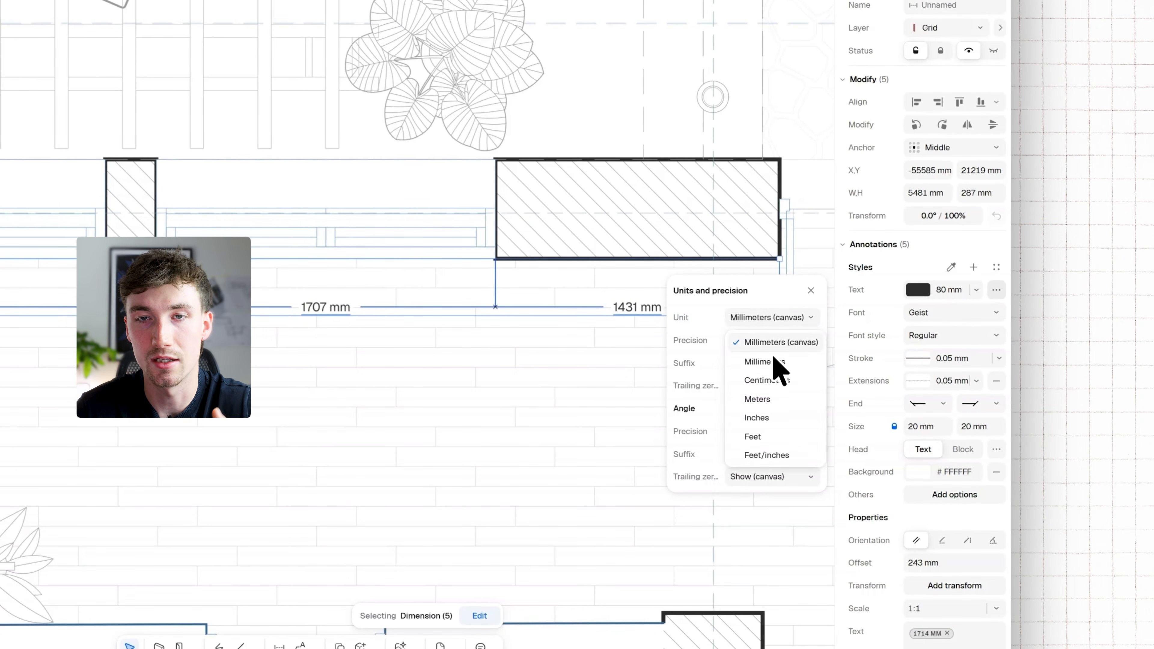
click(775, 343)
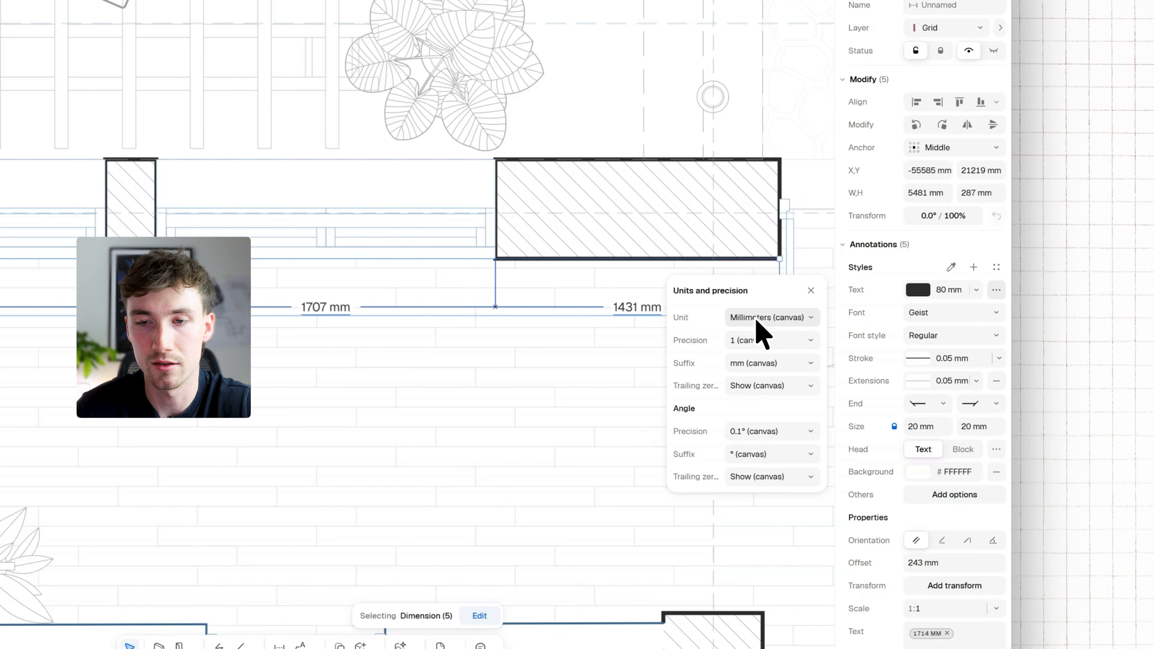
click(764, 341)
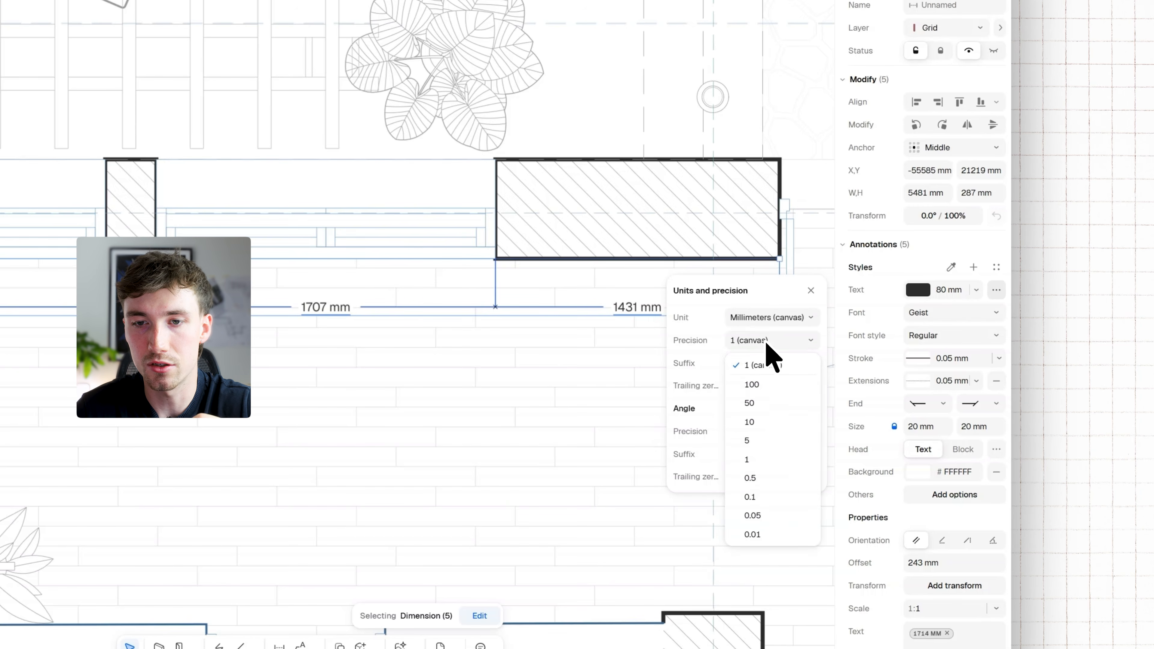
click(766, 478)
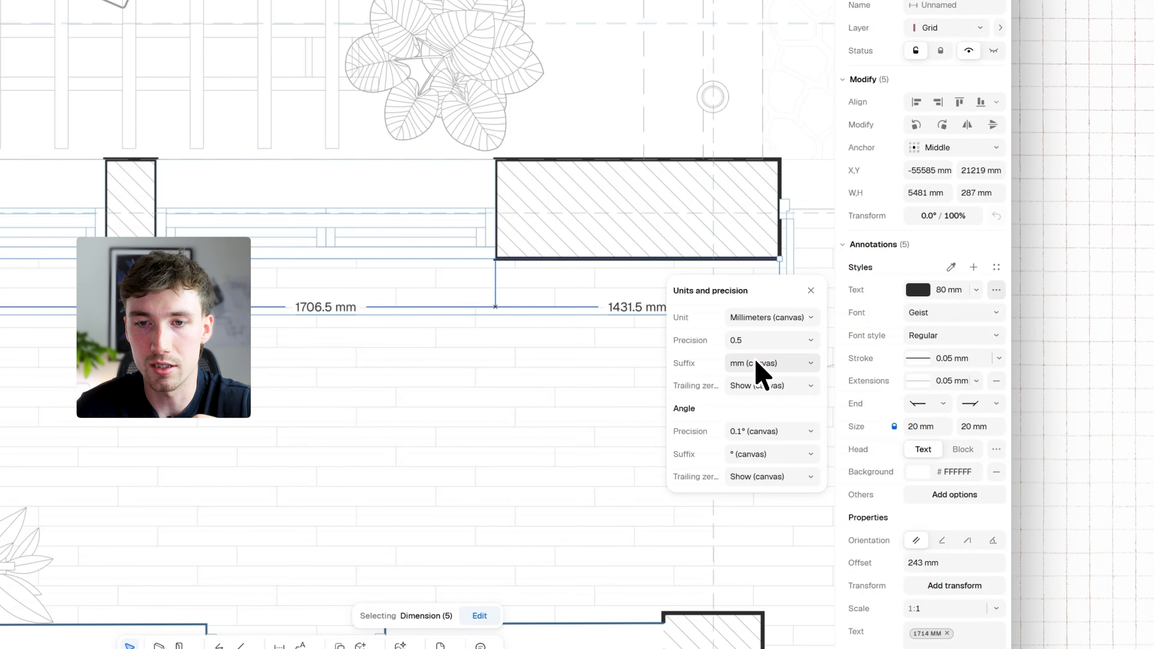
Try the suffix None for the dimension text, and return the suffix to mm (canvas)
click(767, 364)
click(774, 430)
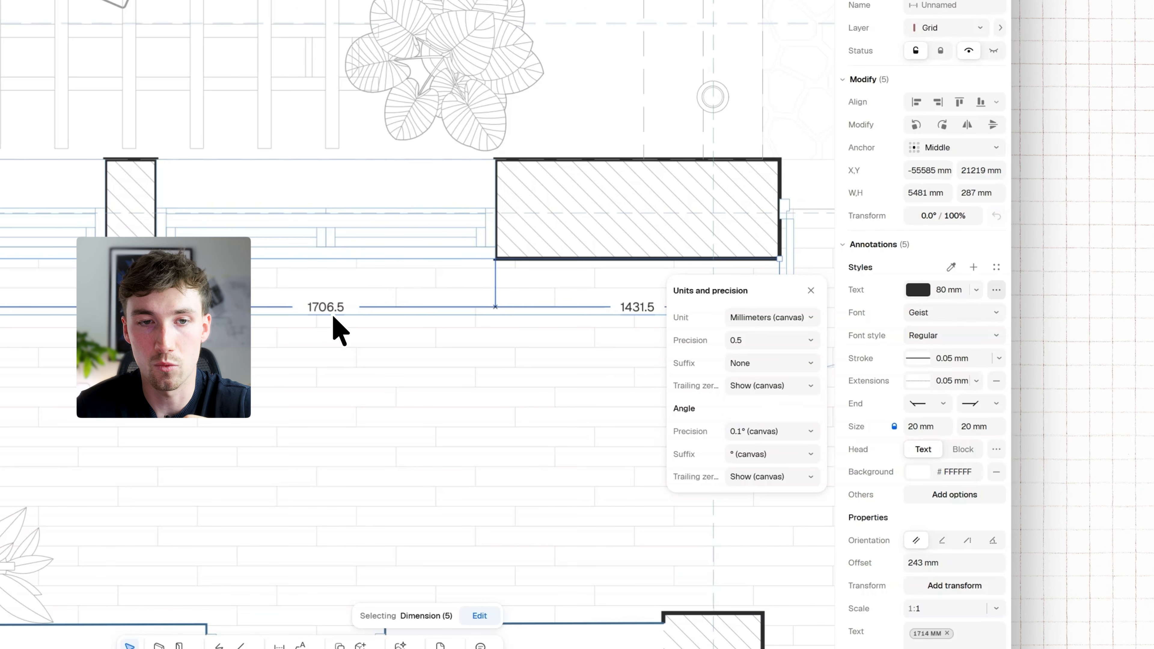
click(771, 366)
click(759, 387)
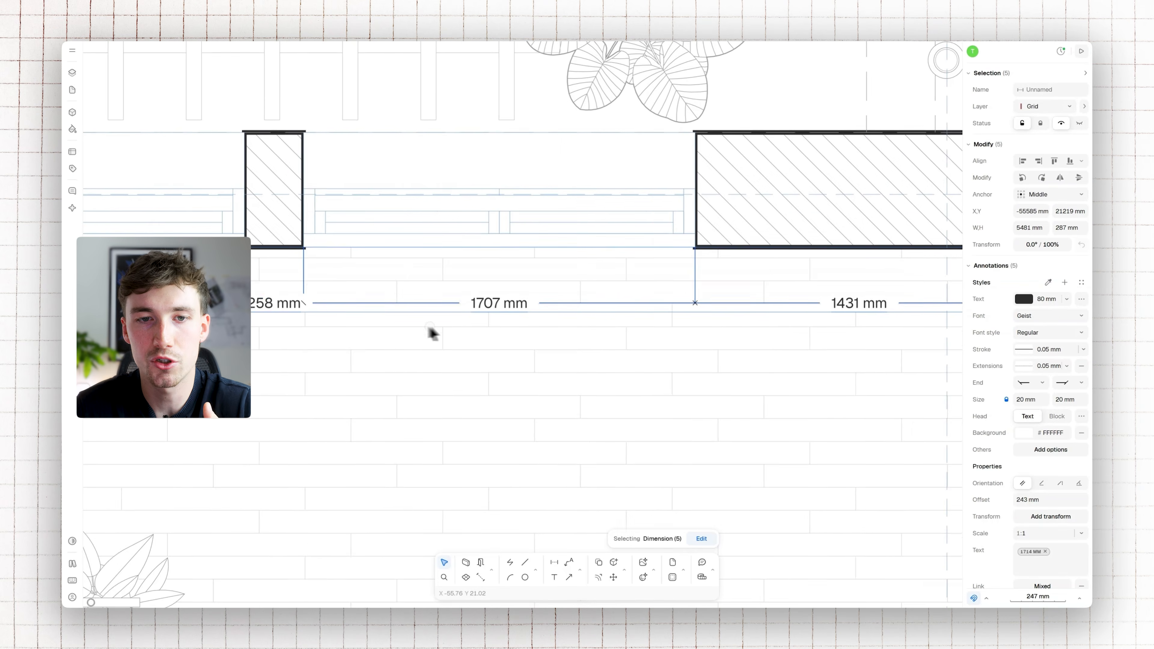
Save the current appearance of the five dimensions as a new annotation style
scroll(633, 328, left, 5)
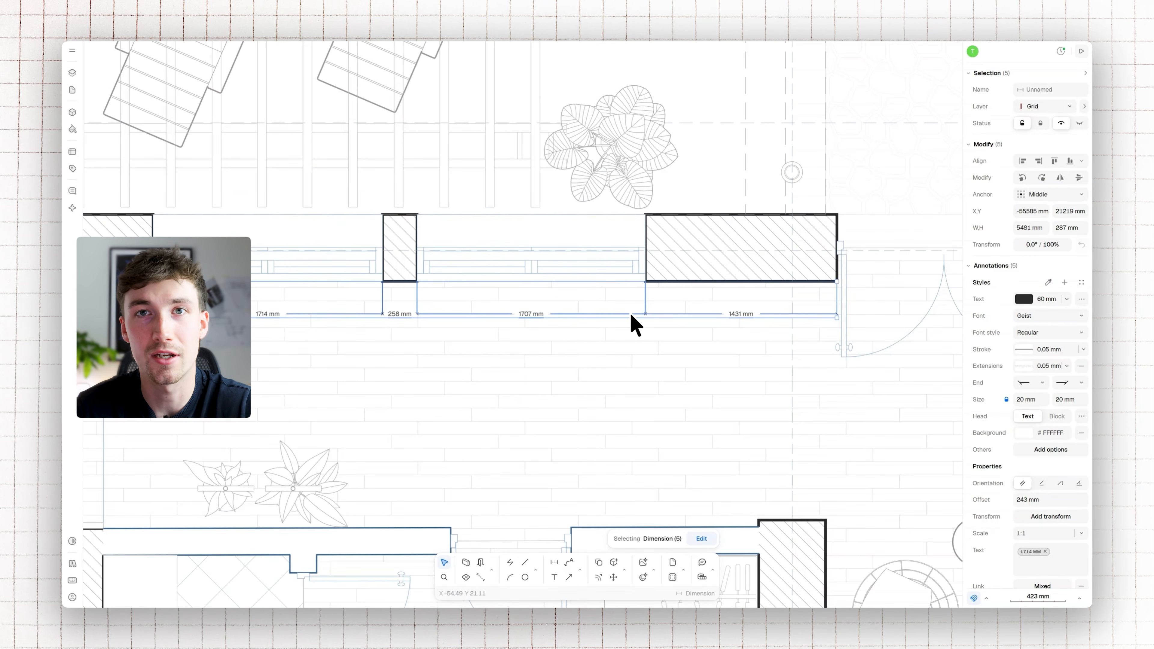
scroll(636, 318, up, 3)
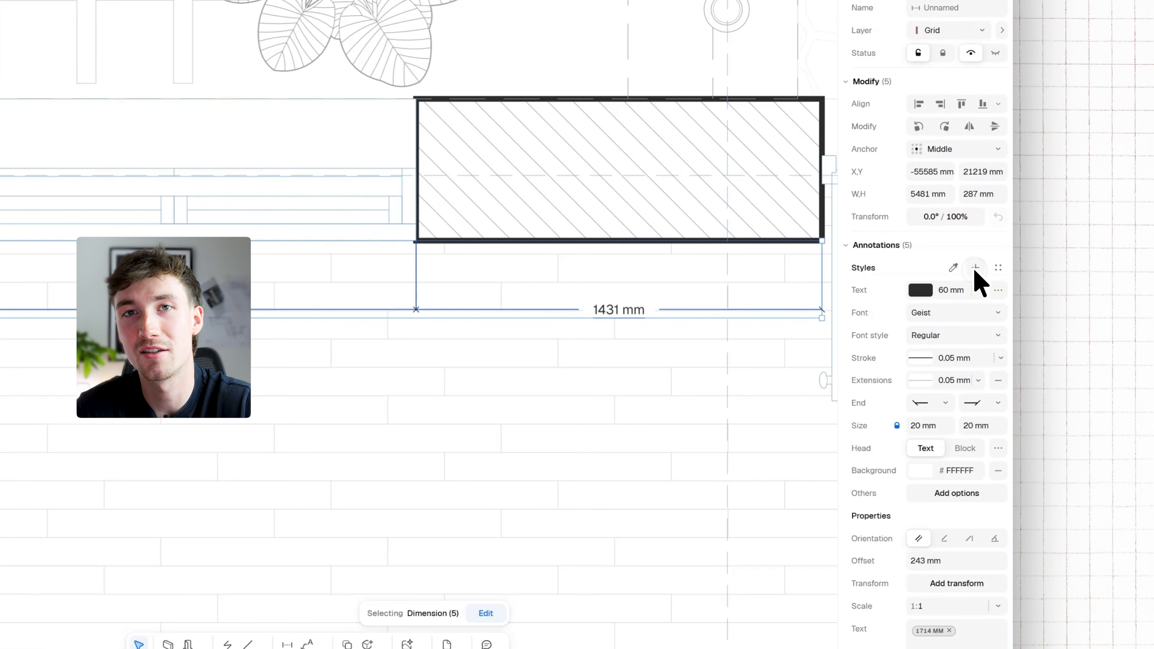
click(975, 268)
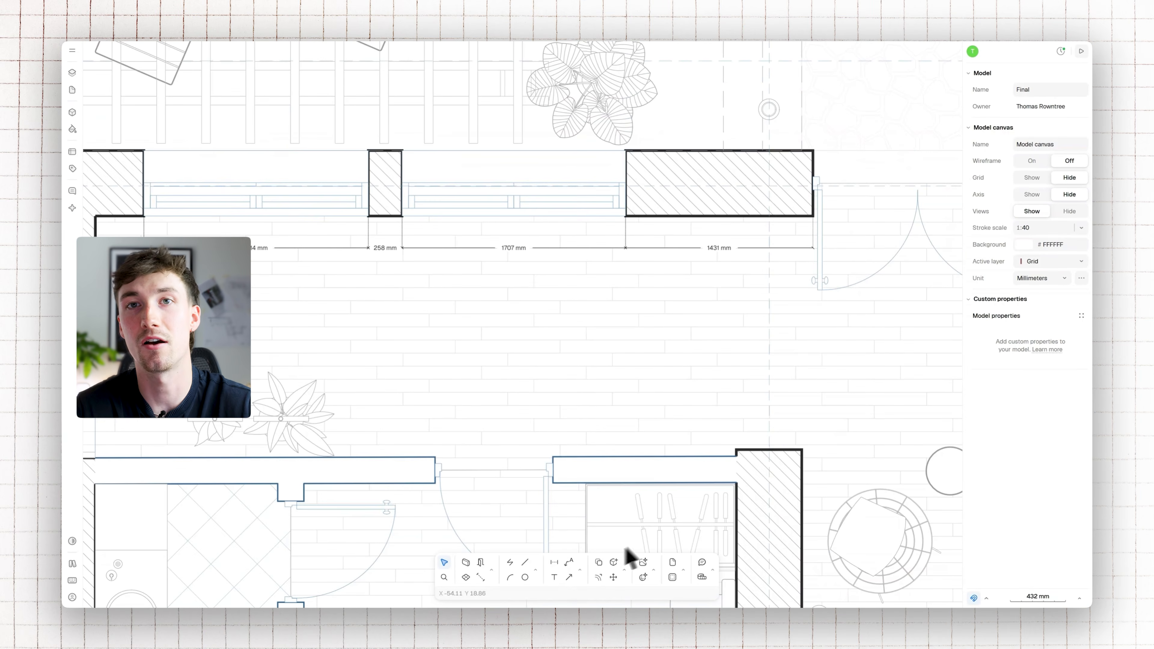
Add a dimension along the wall segment between the lower doorway and the hatched block, offset about 361 mm above it
click(557, 564)
click(735, 456)
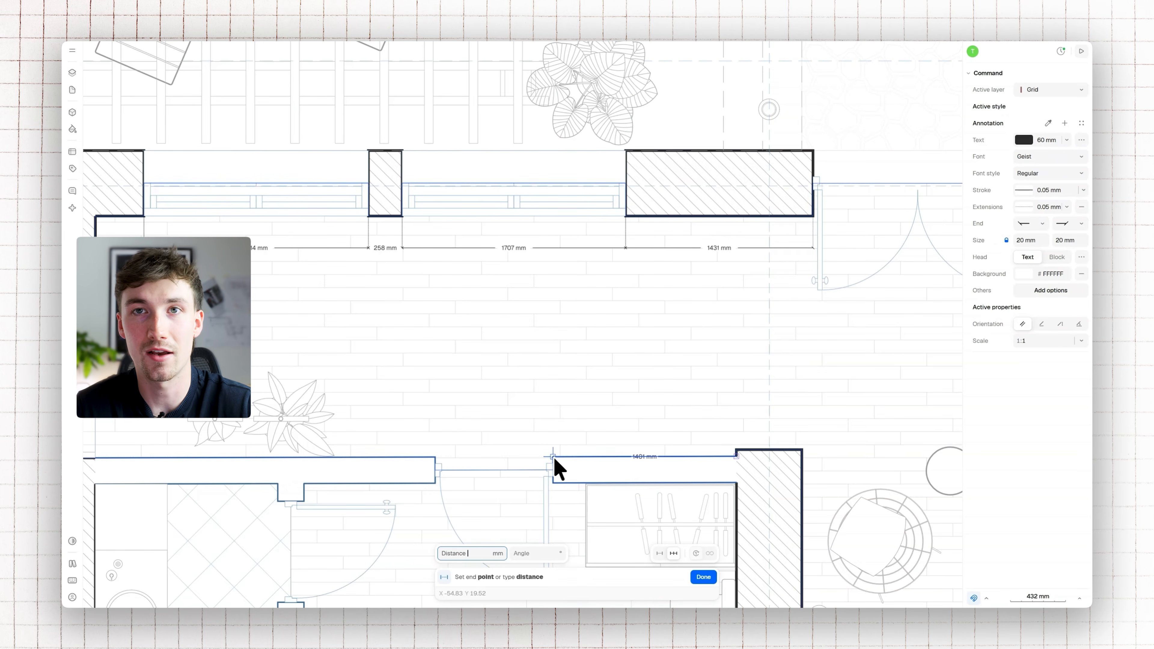
click(551, 458)
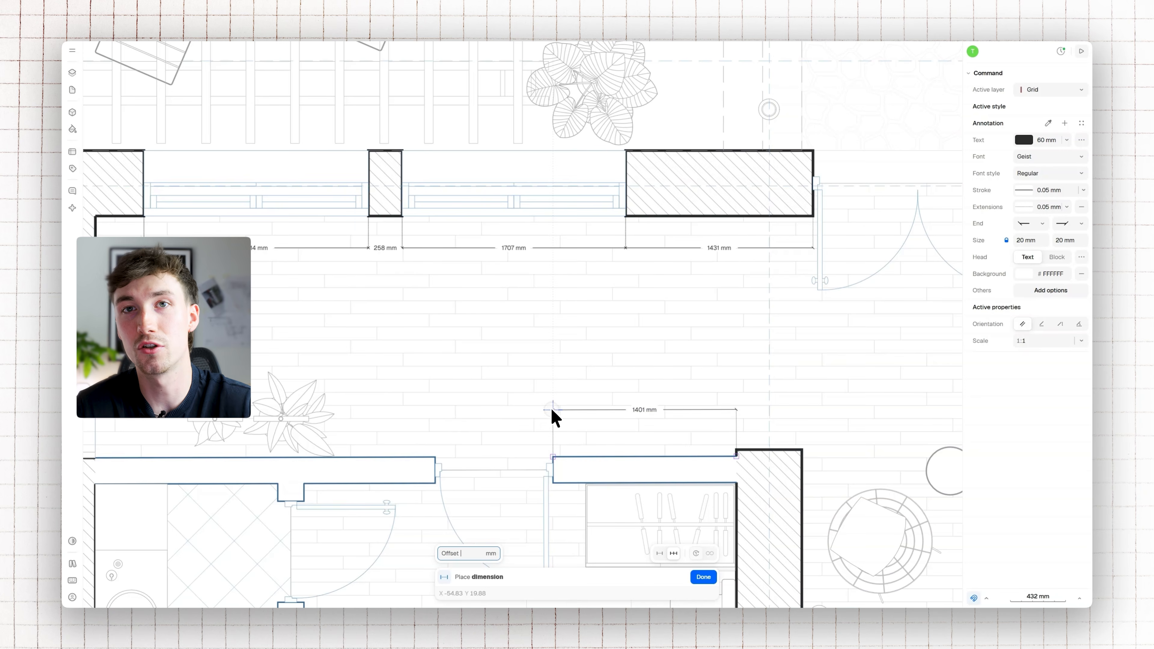
click(542, 434)
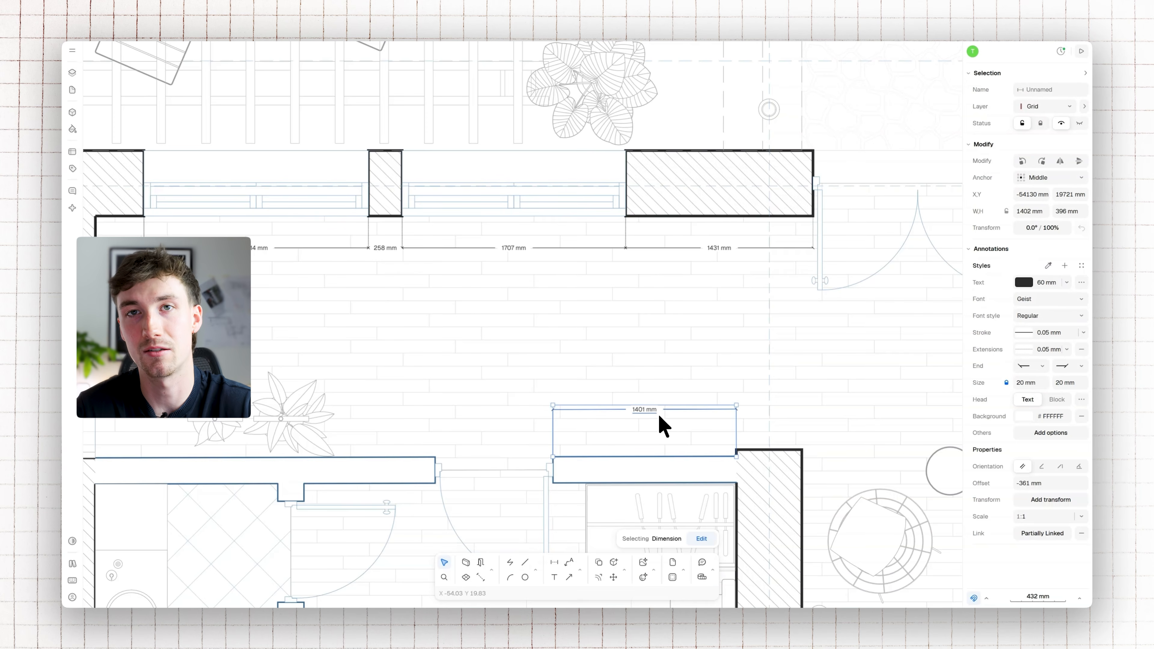
Apply the Dimensions 1 style to the new dimension, sampling it from the 1431 mm dimension and choosing it among the saved styles
click(1047, 266)
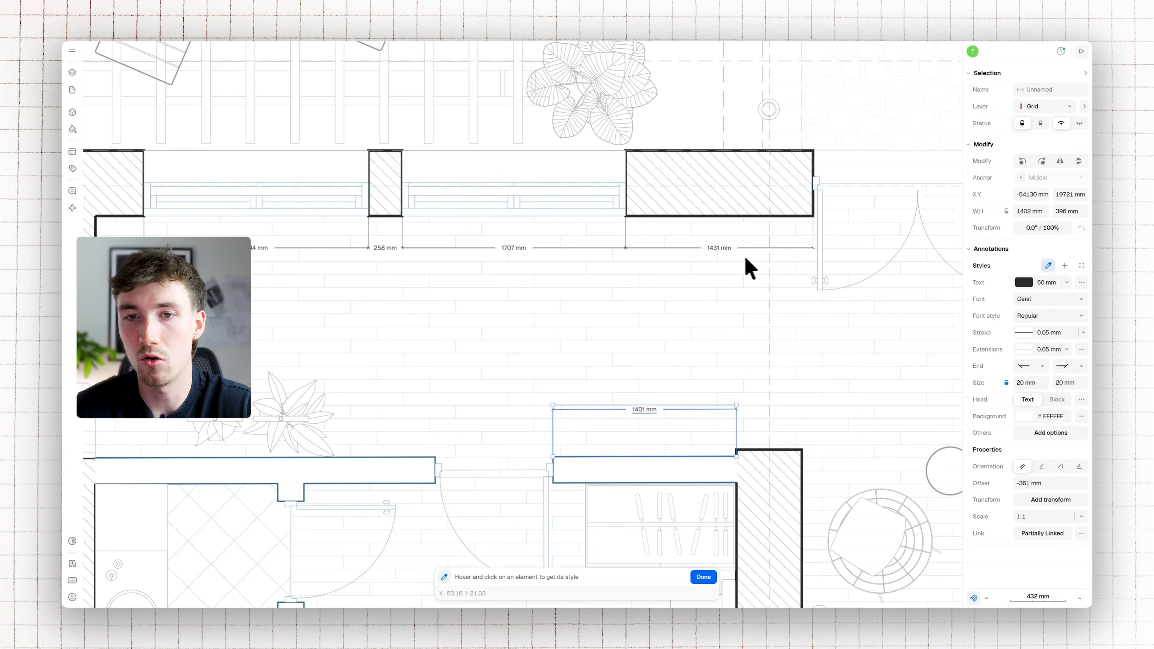
click(725, 250)
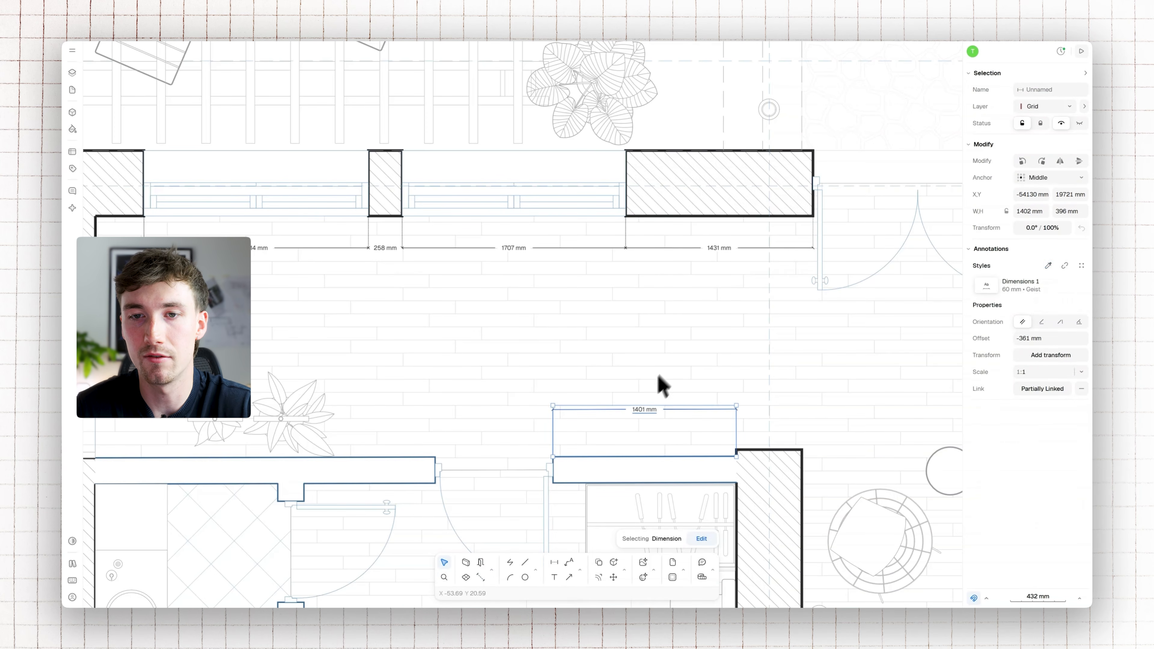
click(1082, 265)
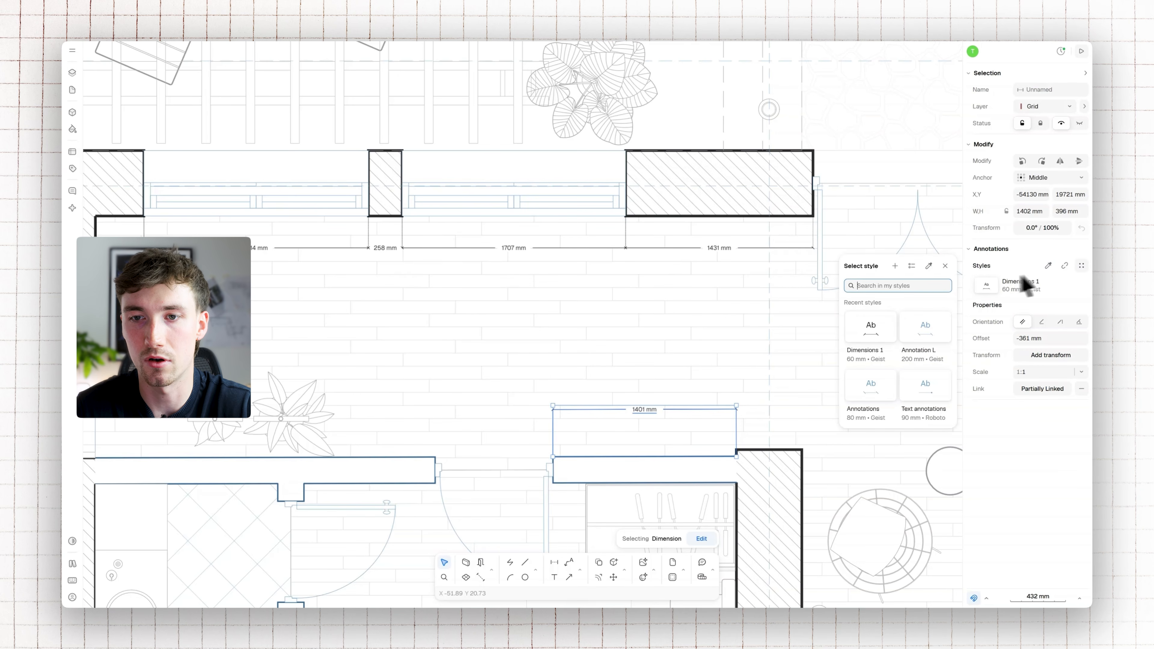
click(870, 336)
Edit the Dimensions 1 style from the 1431 mm dimension and change its text colour to red
click(726, 250)
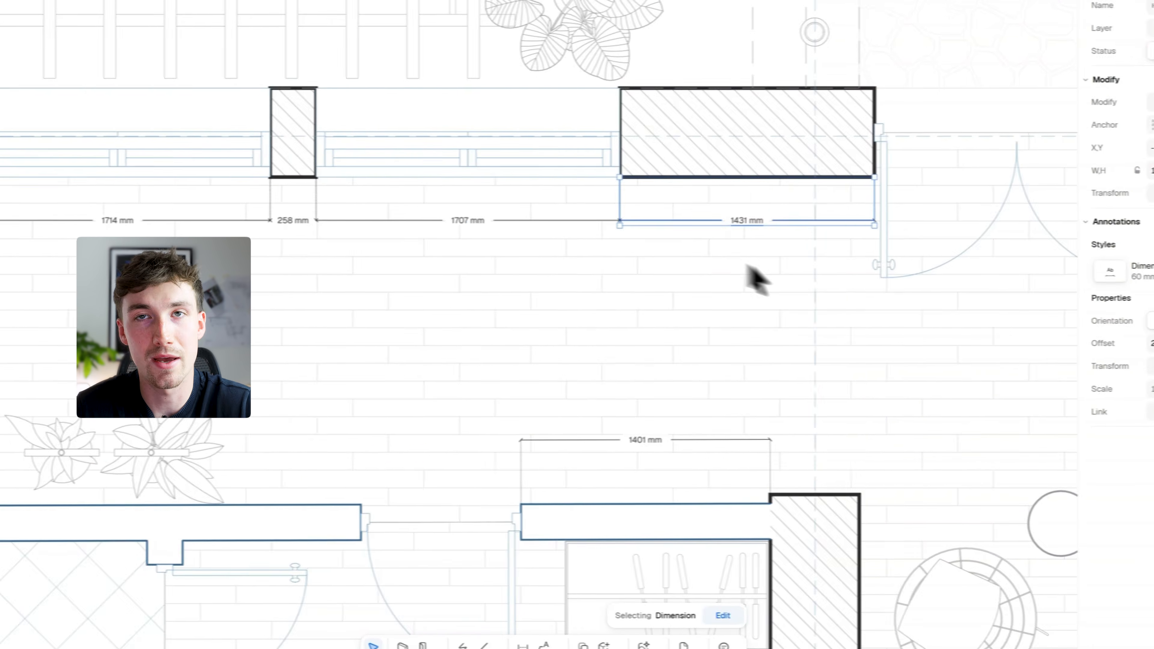
click(996, 271)
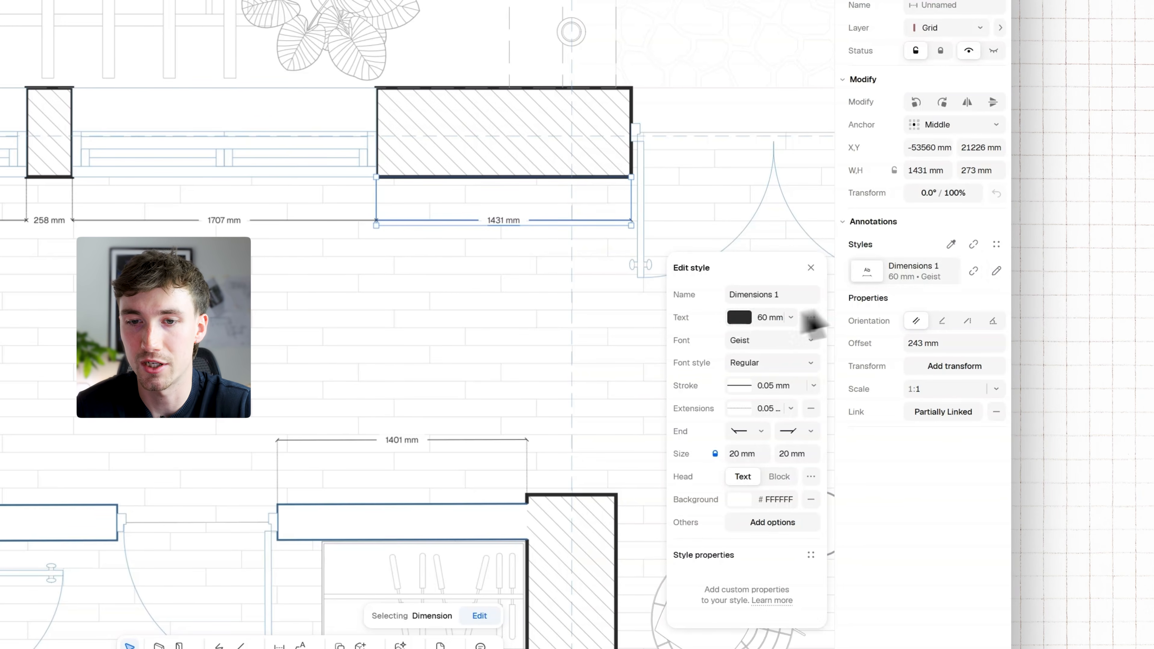
click(739, 319)
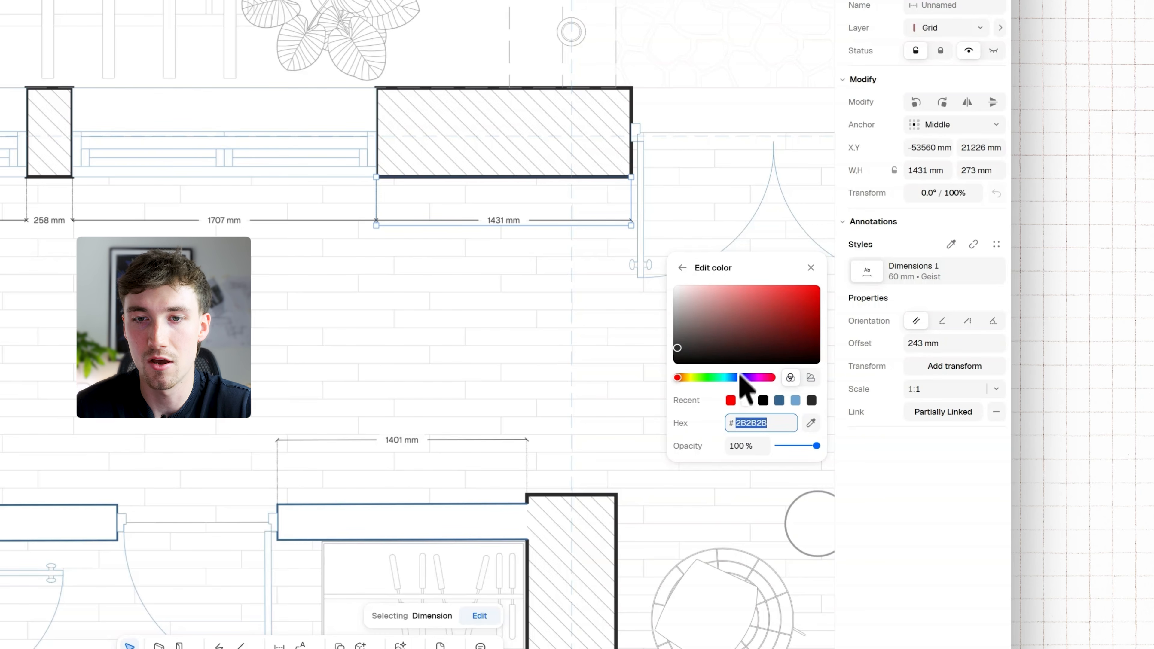
click(682, 268)
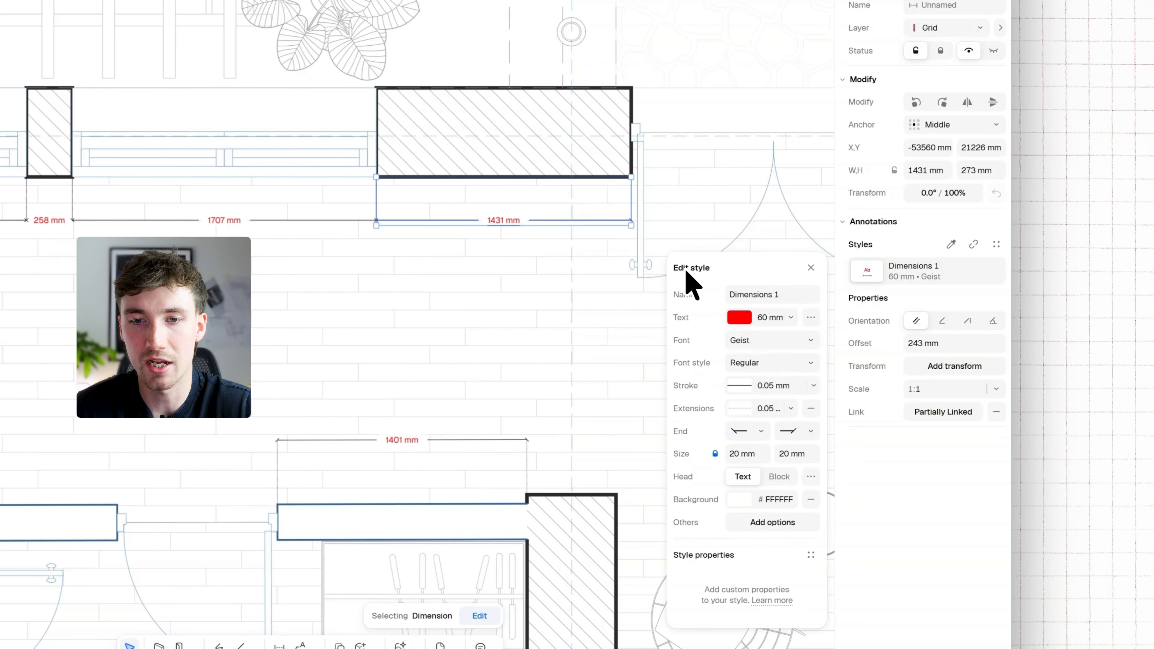
Set the Dimensions 1 style's font to Playfair Display and its stroke colour to red, FF0000
click(770, 341)
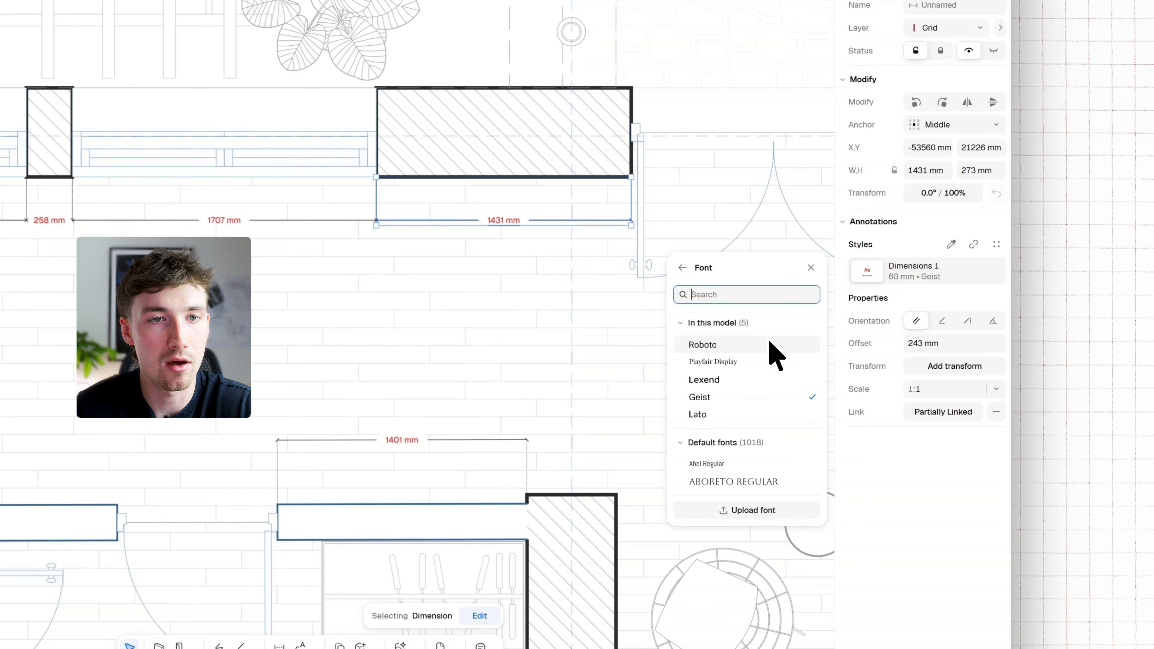
click(751, 363)
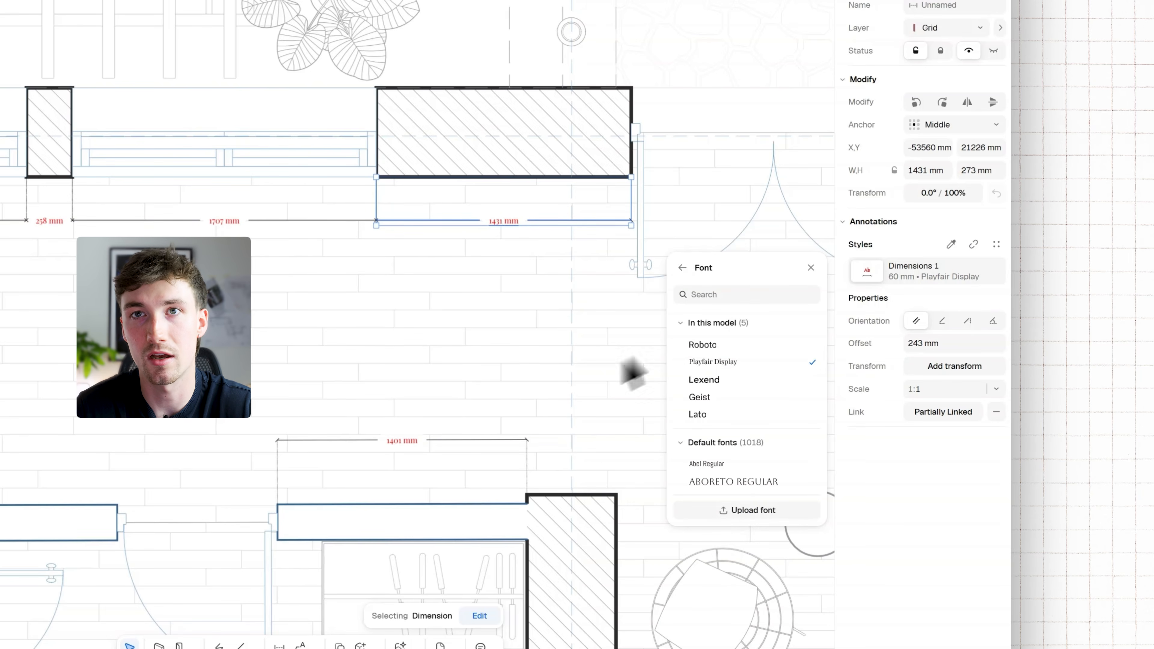
click(683, 268)
click(740, 390)
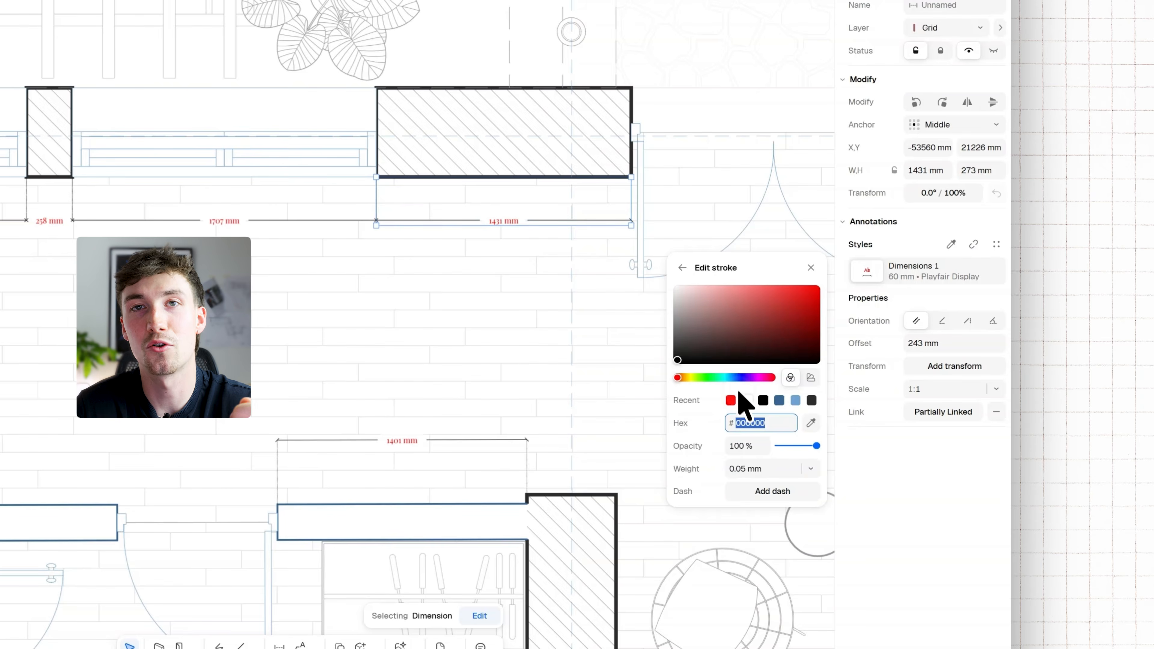
click(731, 400)
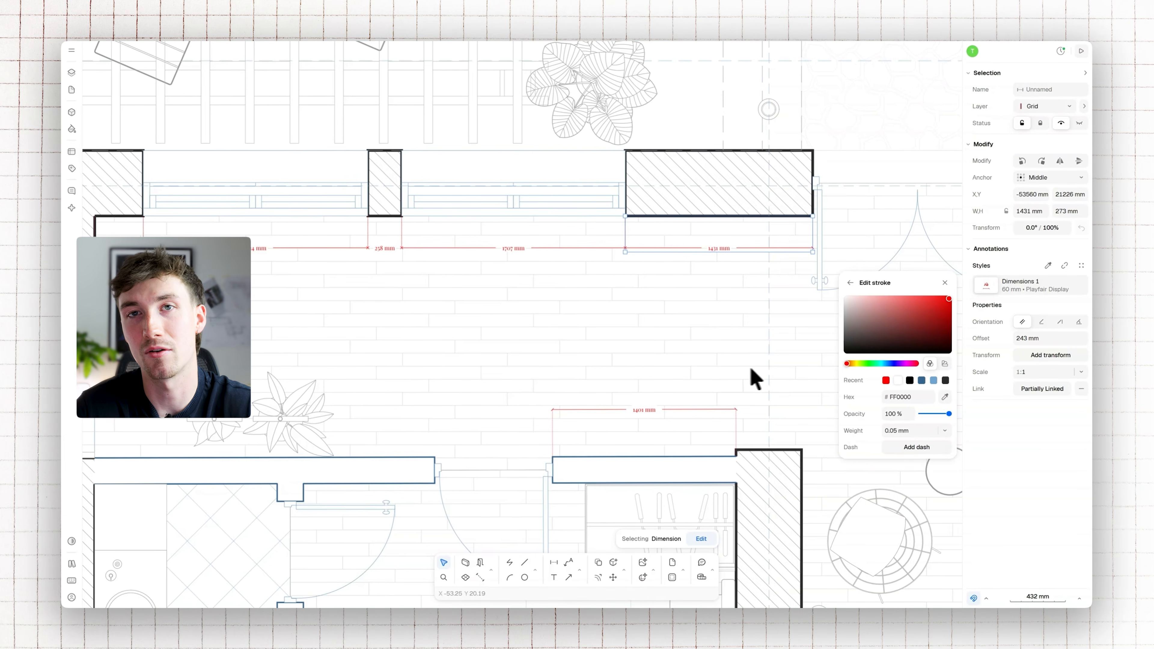
Increase the offset of the chain of five dimensions to about 307 mm from the wall, and deselect it
scroll(645, 417, up, 3)
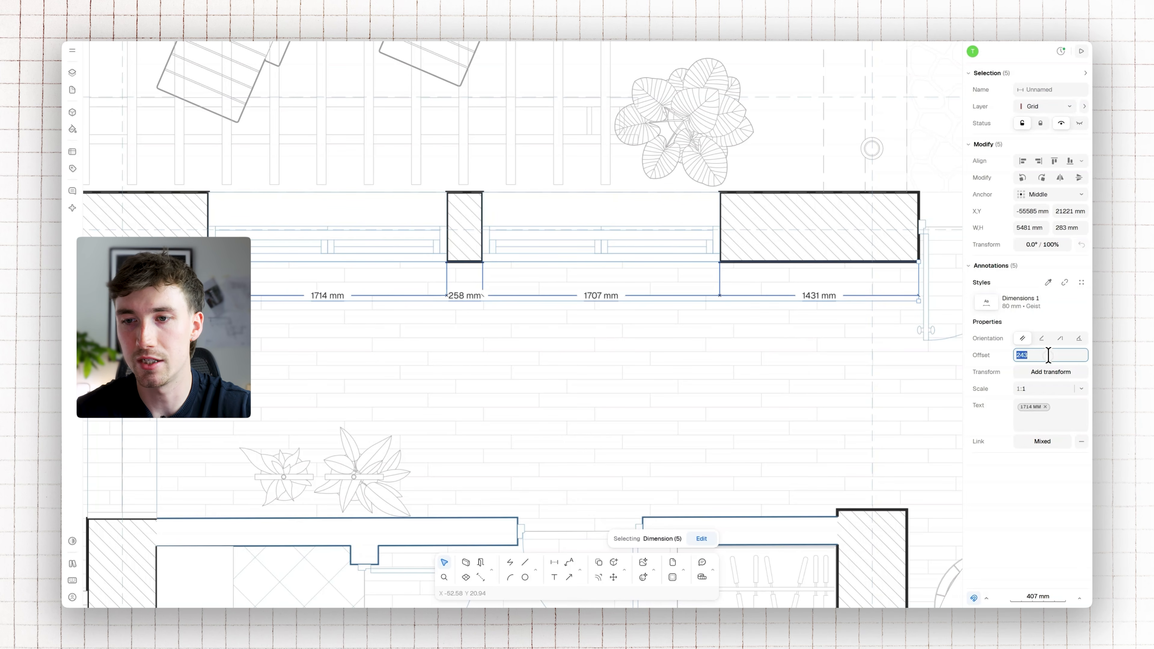
key(Return)
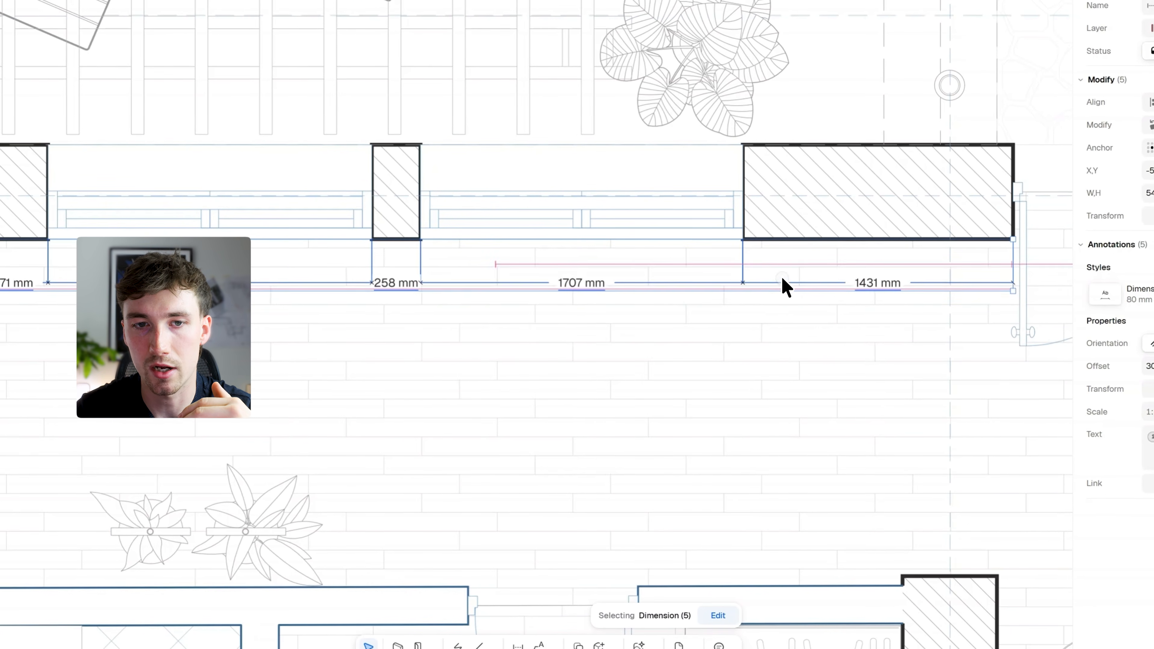
mouse_move(783, 293)
mouse_down()
mouse_move(783, 322)
mouse_move(784, 277)
mouse_move(784, 306)
mouse_up()
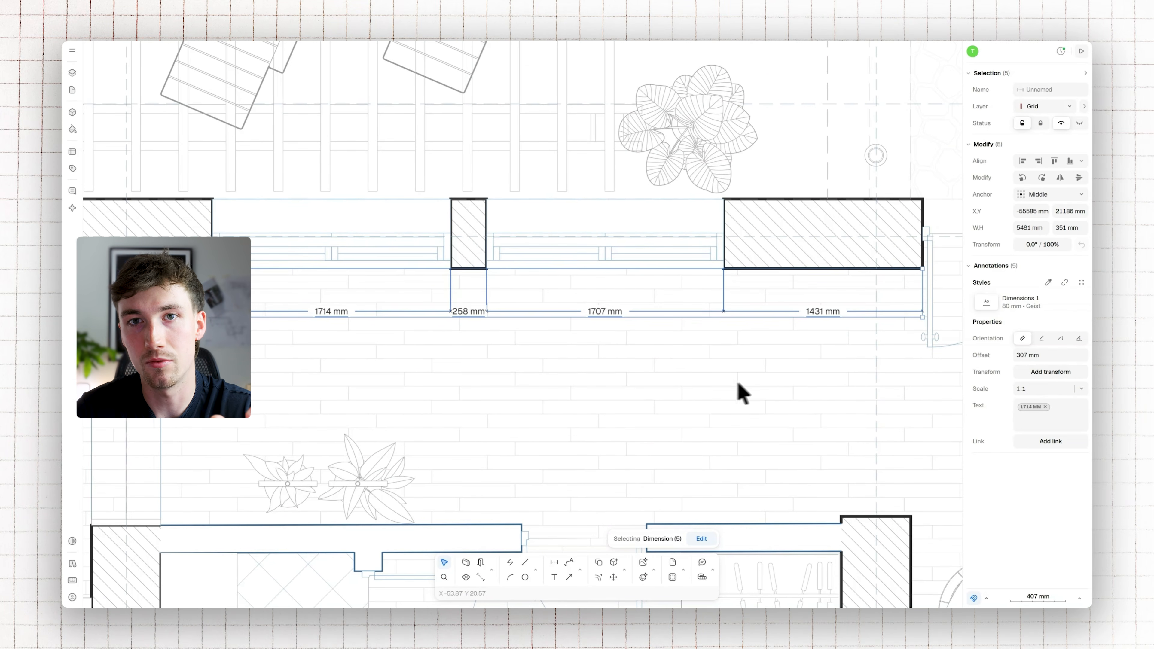
click(715, 383)
scroll(268, 326, up, 5)
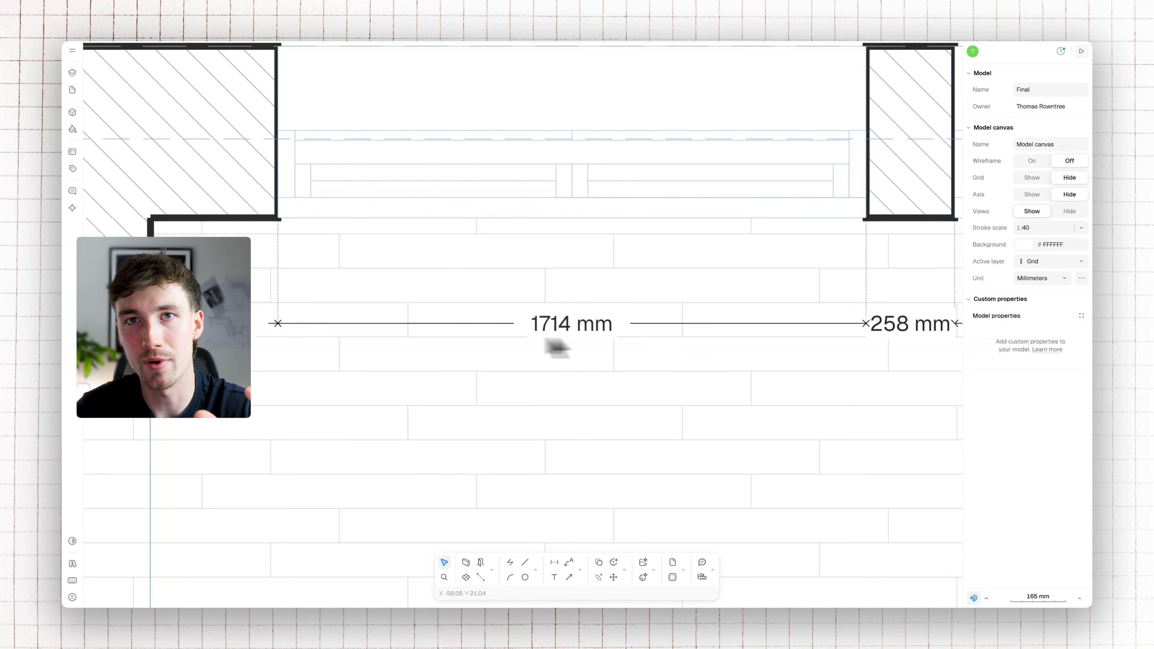
Shift the 258 mm dimension's text away from its line with a head transform Y offset of 80 mm
scroll(426, 345, right, 8)
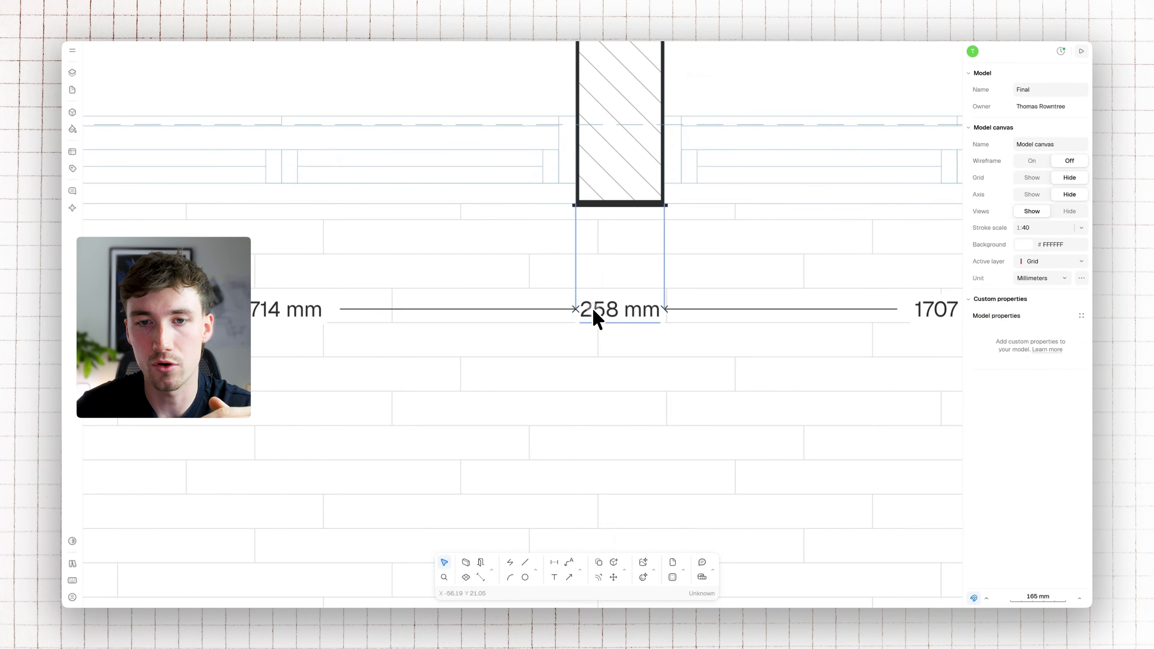
click(596, 316)
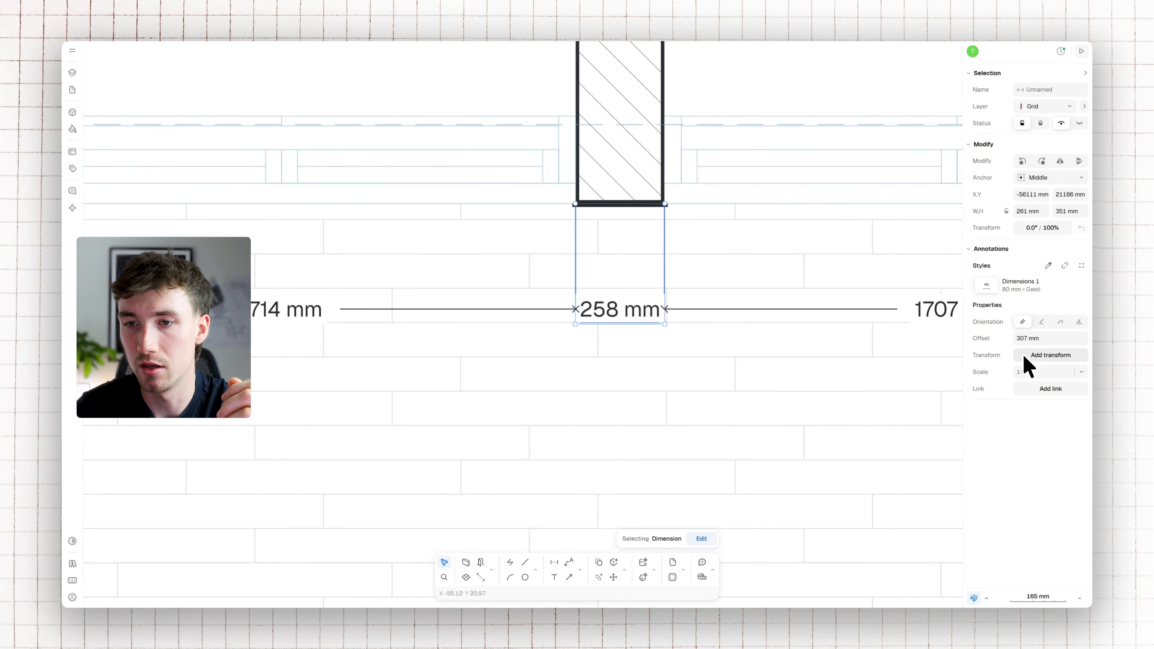
click(1028, 357)
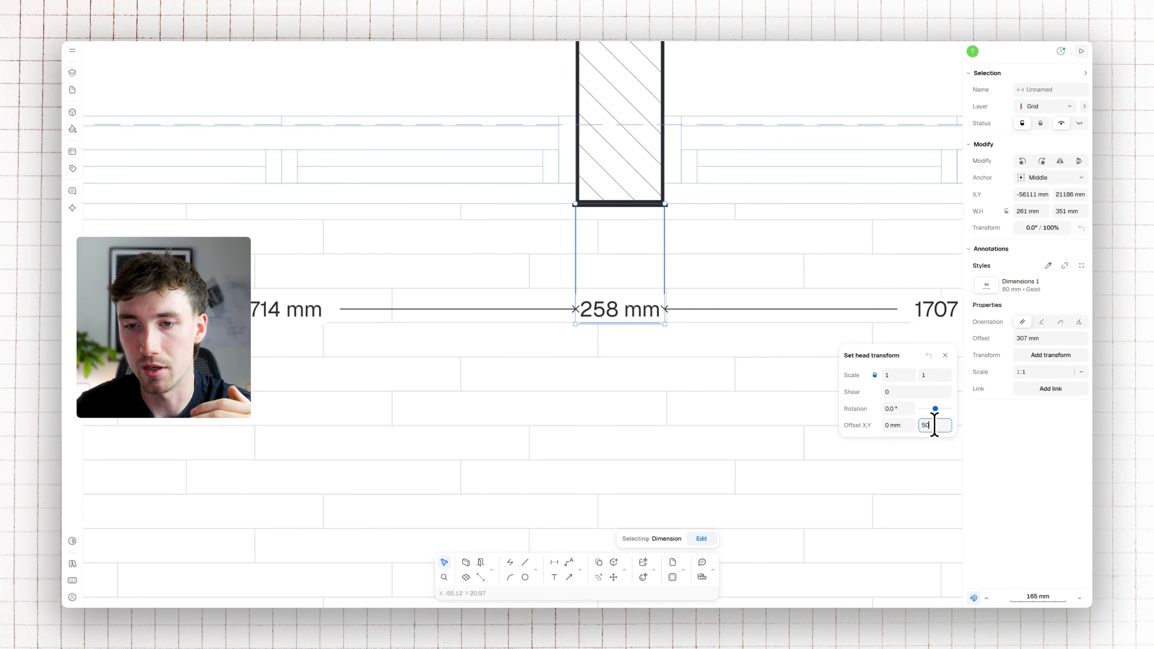
key(Return)
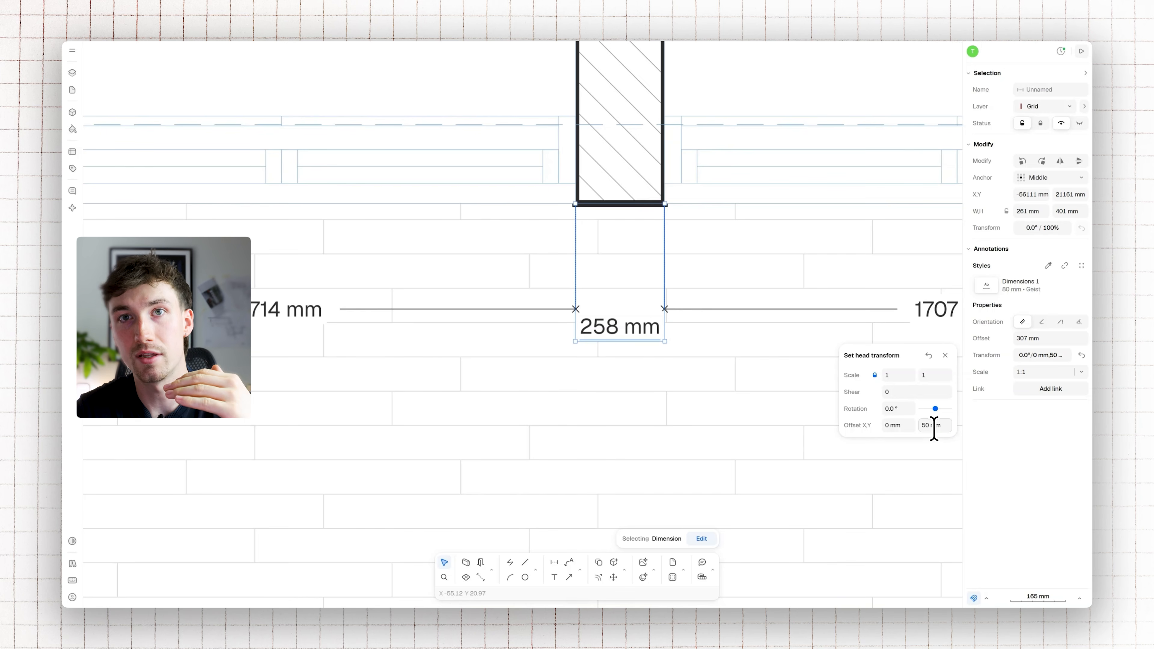
key(Return)
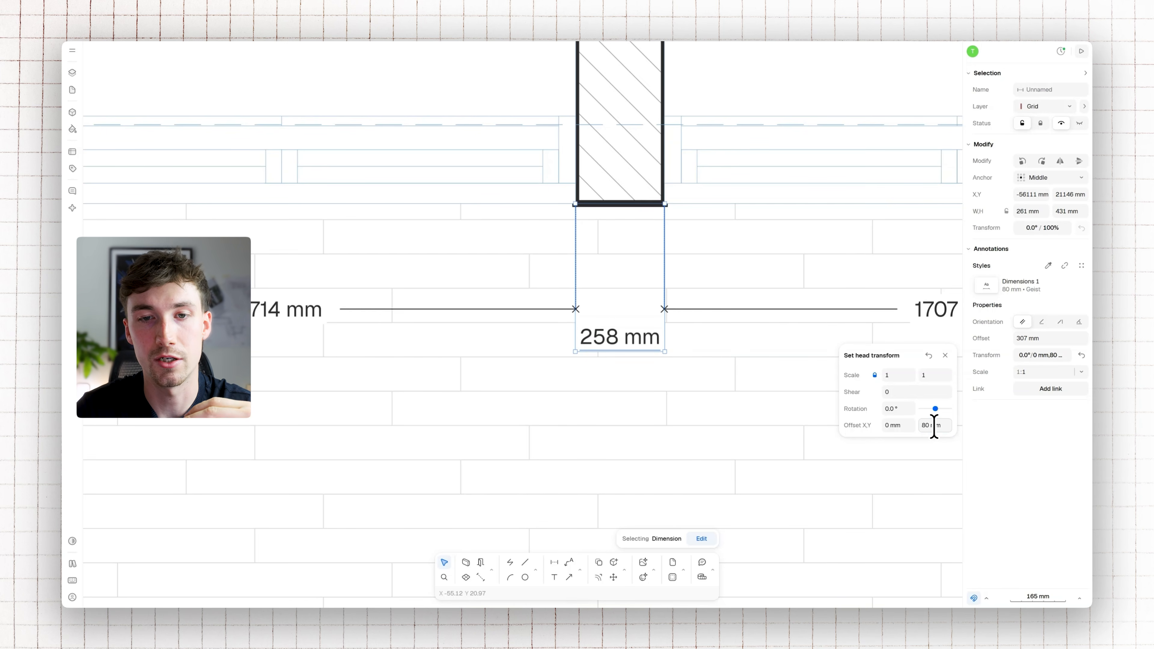
Examine the scale presets available for the 1707 mm dimension without choosing one
scroll(581, 382, down, 3)
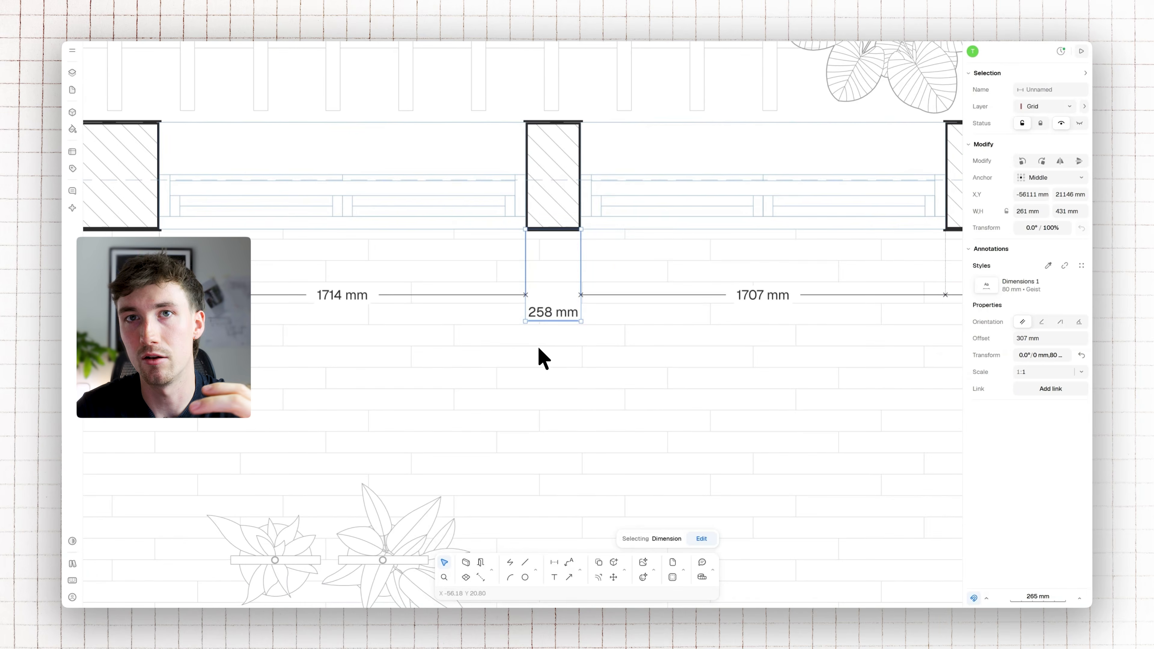
scroll(543, 352, down, 3)
click(639, 298)
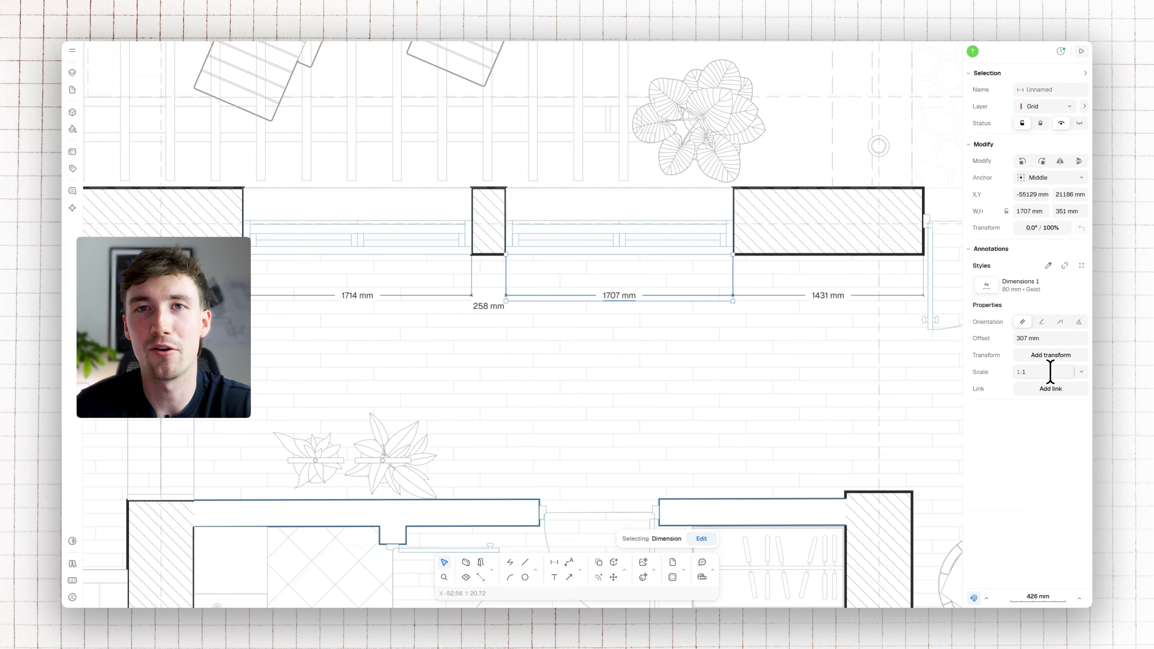
click(1080, 371)
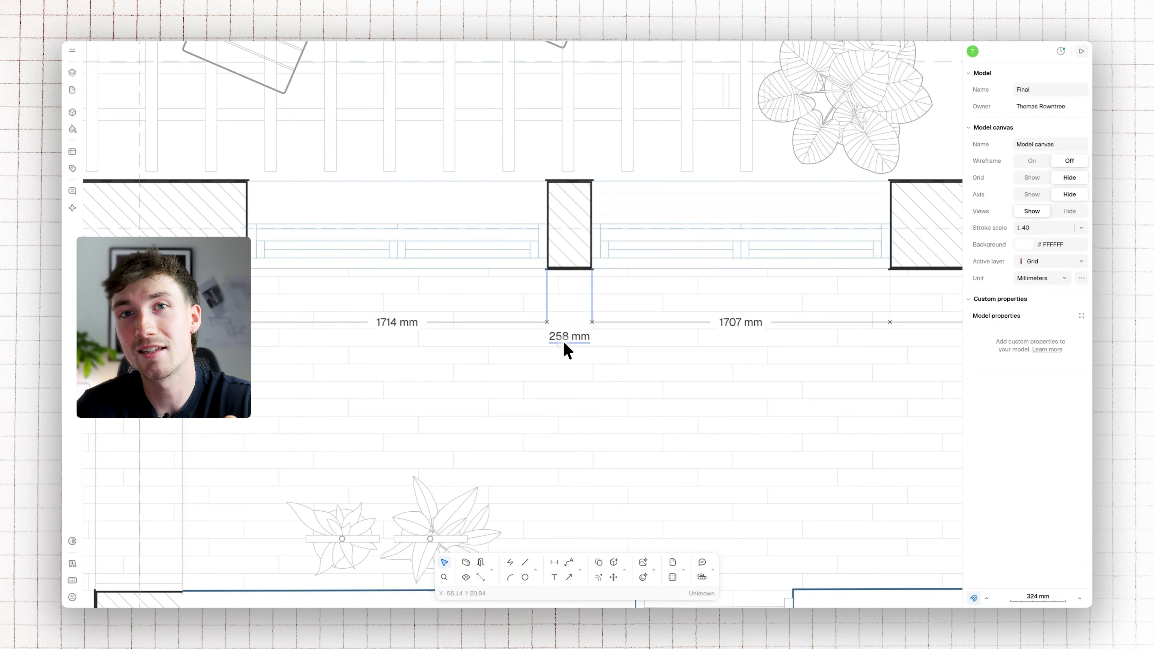
click(564, 340)
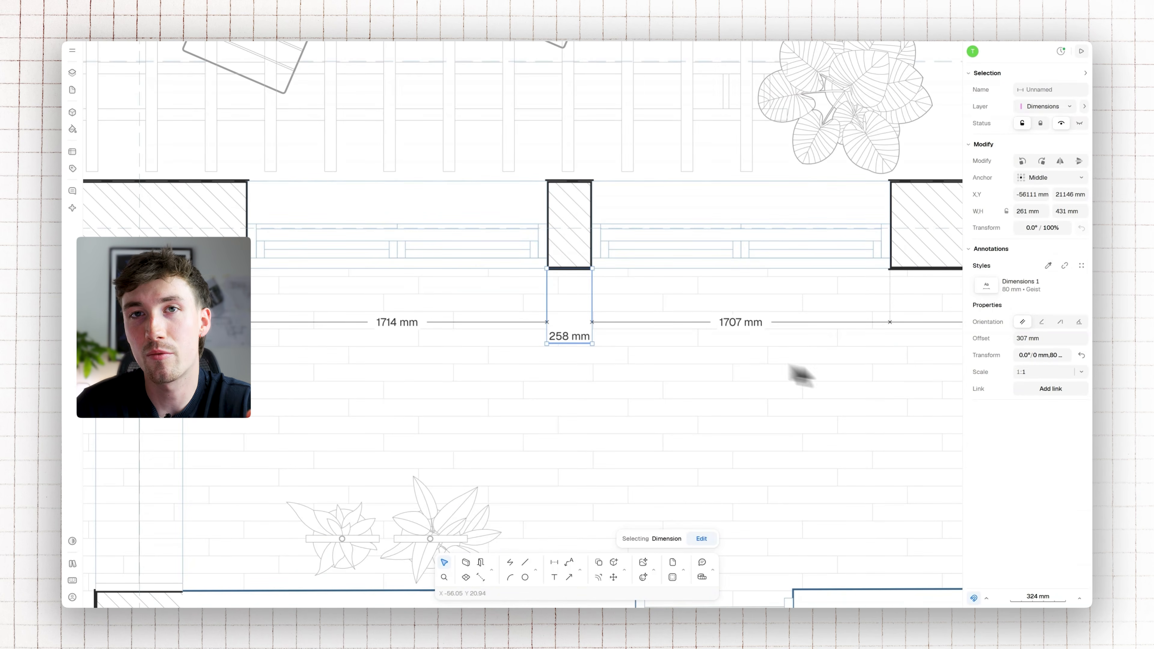
Compare the link settings of the 258 mm and 1707 mm dimensions, and check the auto-link annotations option in the snapping preferences
click(1037, 390)
click(757, 323)
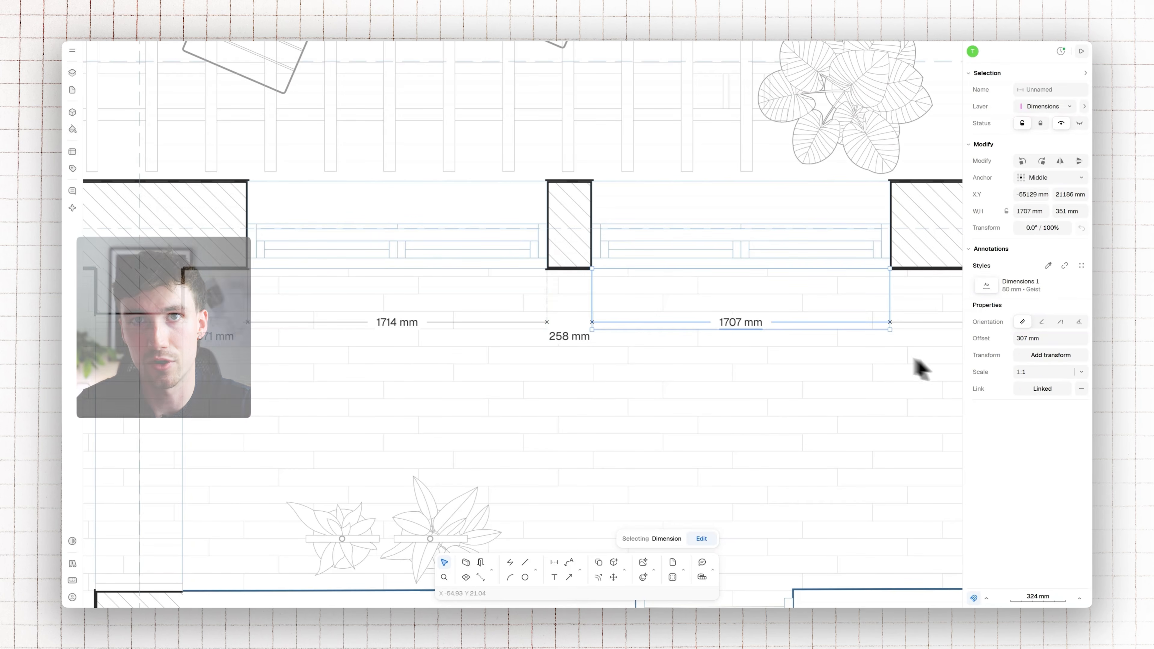
click(73, 51)
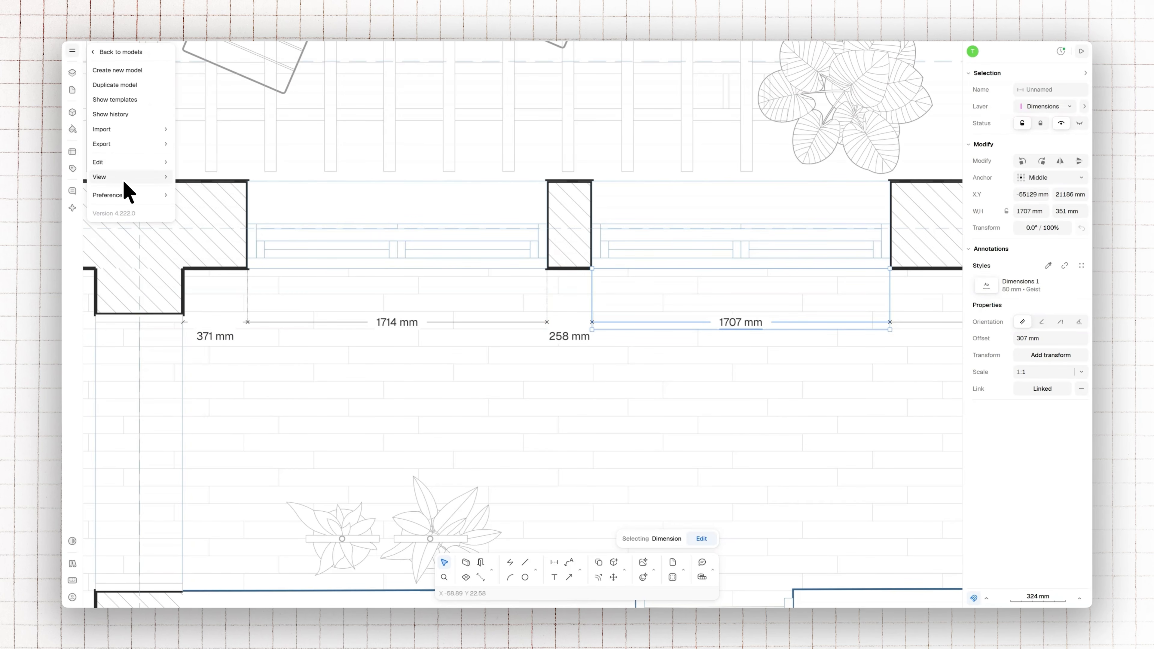
mouse_move(132, 195)
mouse_move(218, 335)
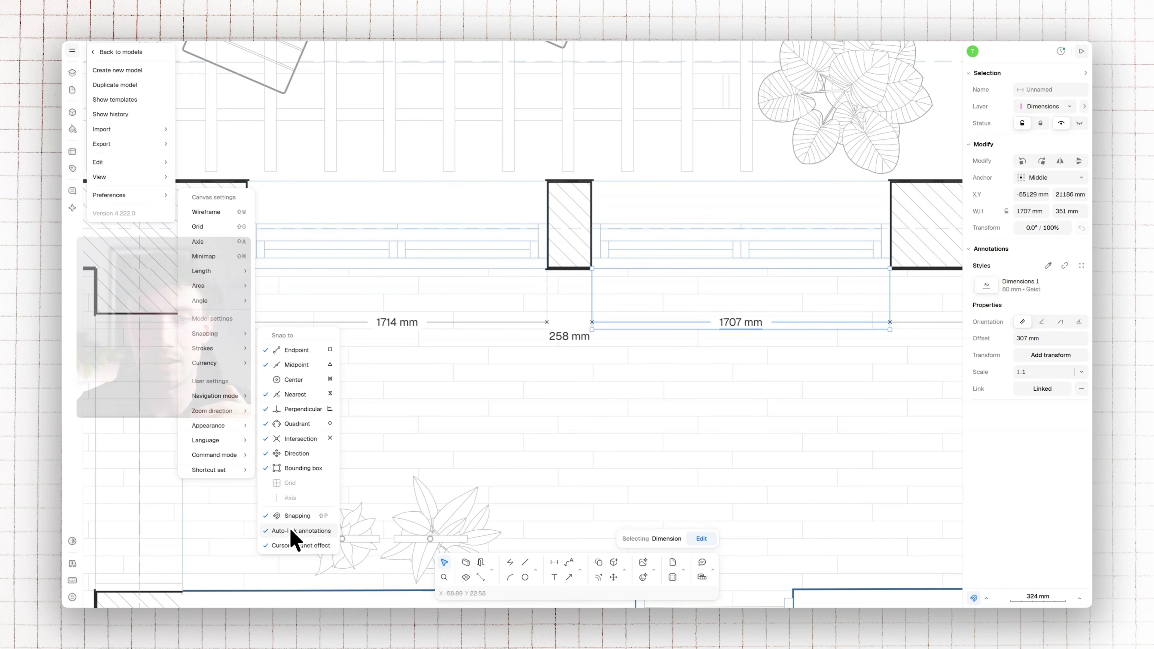
click(688, 287)
Link the 258 mm dimension to the two lower corners of the hatched pier between the windows
click(690, 291)
middle_drag(695, 293, 631, 334)
click(513, 380)
scroll(488, 332, up, 5)
scroll(546, 296, down, 4)
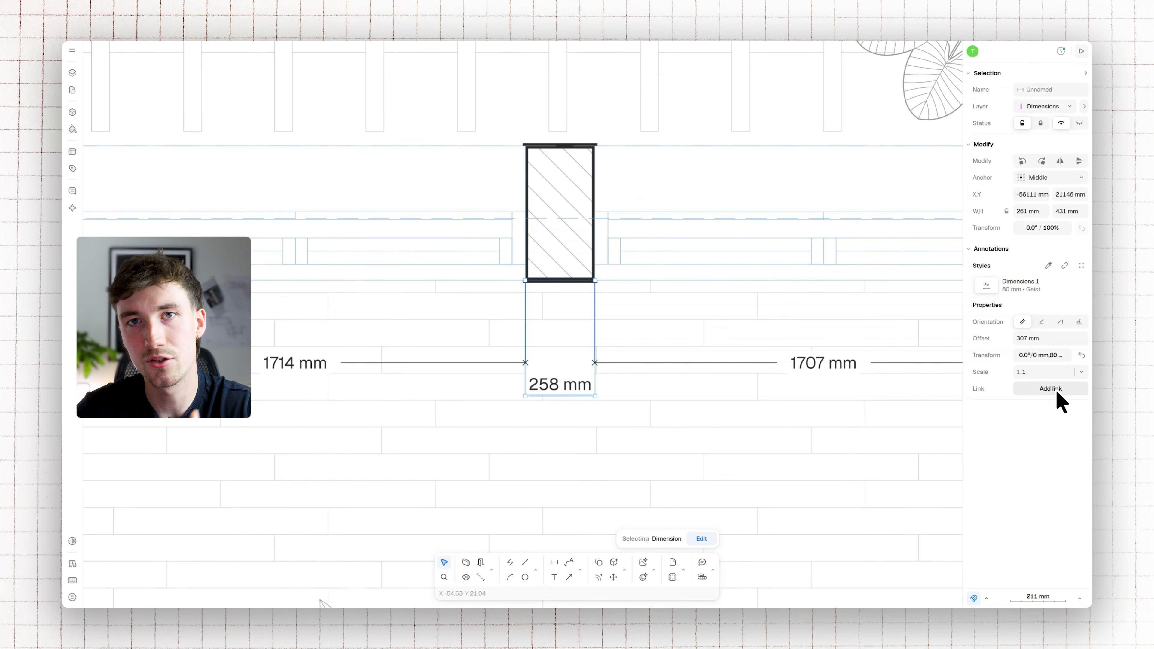
key(Return)
drag(595, 281, 526, 278)
click(526, 279)
click(686, 540)
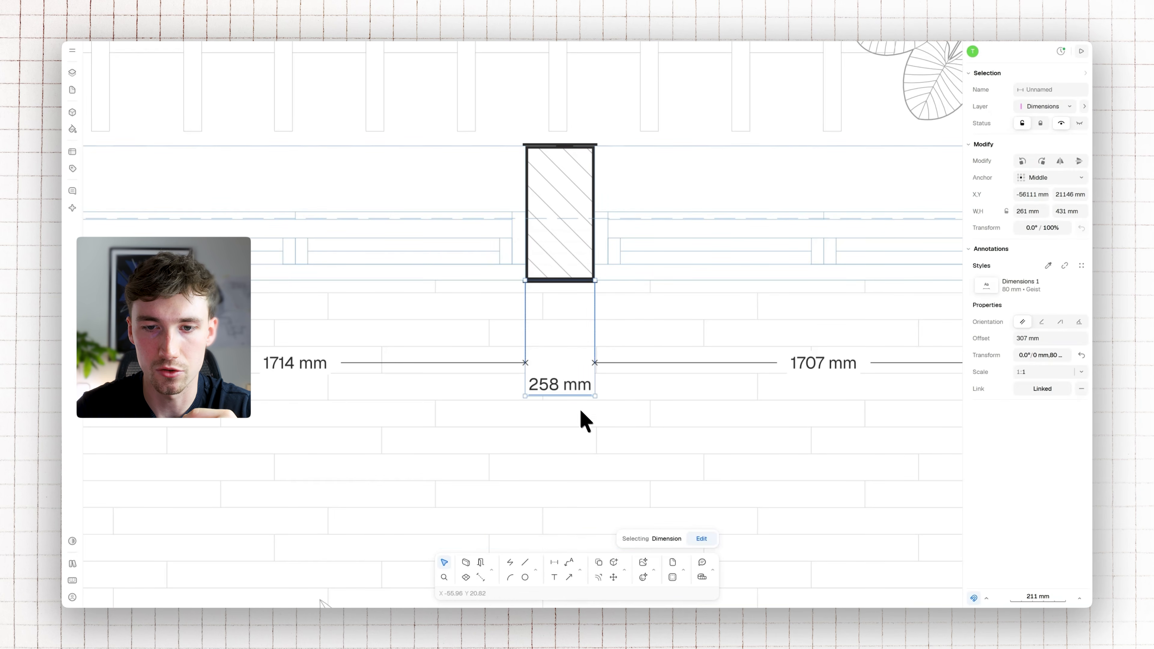
Deselect the dimension, widen the pier between the windows to about 297 mm, and shorten the wall beside the double doors to about 1393 mm
scroll(618, 363, down, 5)
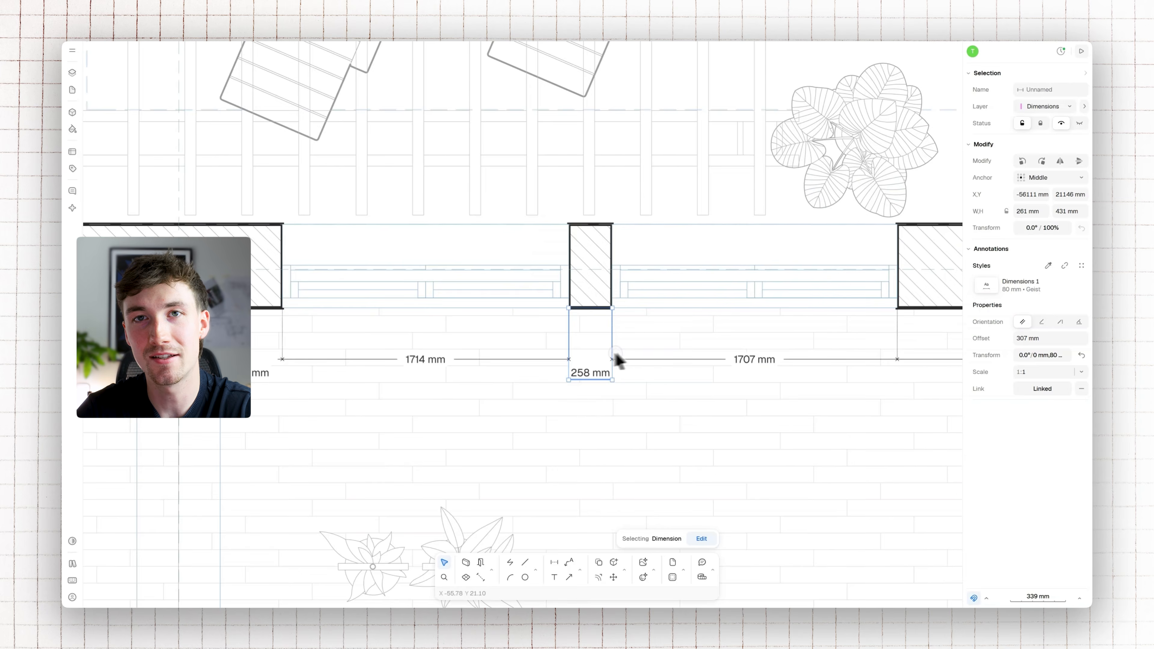
key(Escape)
mouse_move(628, 288)
mouse_down()
mouse_move(645, 285)
mouse_move(632, 283)
mouse_up()
drag(416, 284, 446, 274)
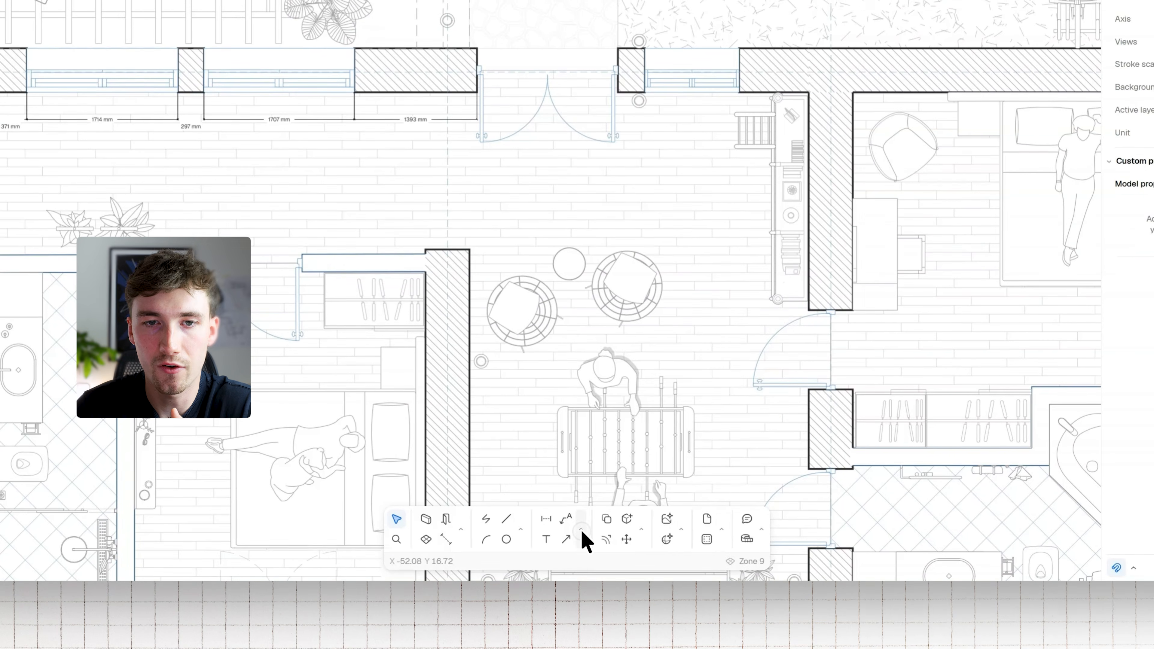
Add an angular dimension between the two wall faces at the inner corner above the 371 mm dimension, offset about 56 mm, and select it
click(581, 528)
click(622, 382)
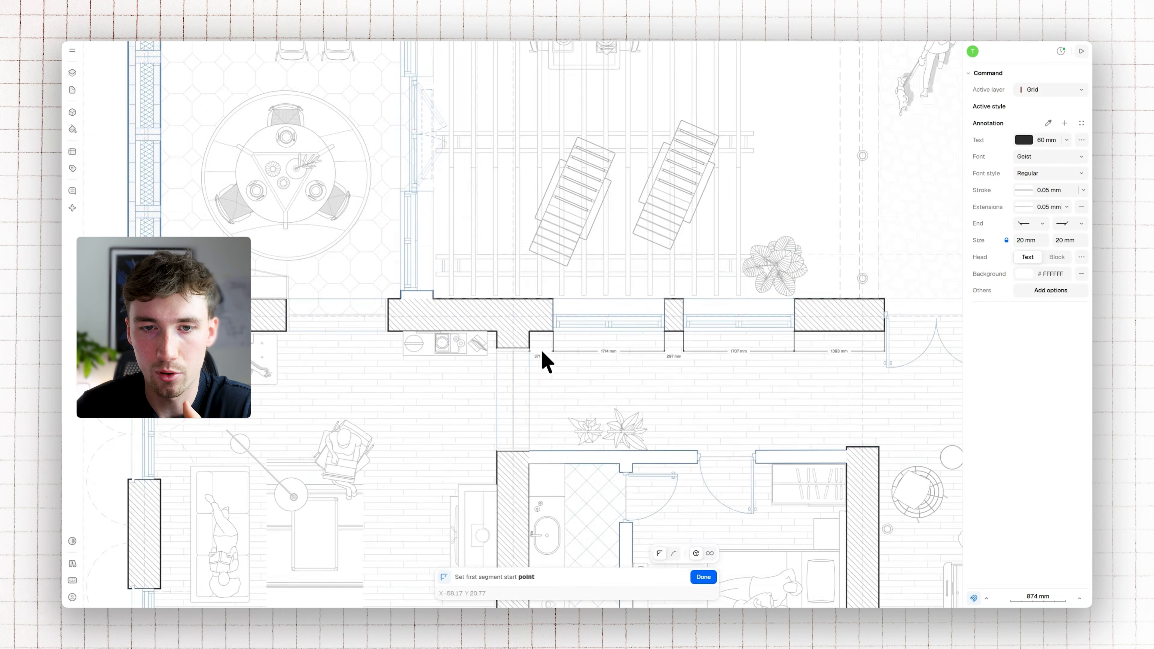
scroll(538, 358, up, 8)
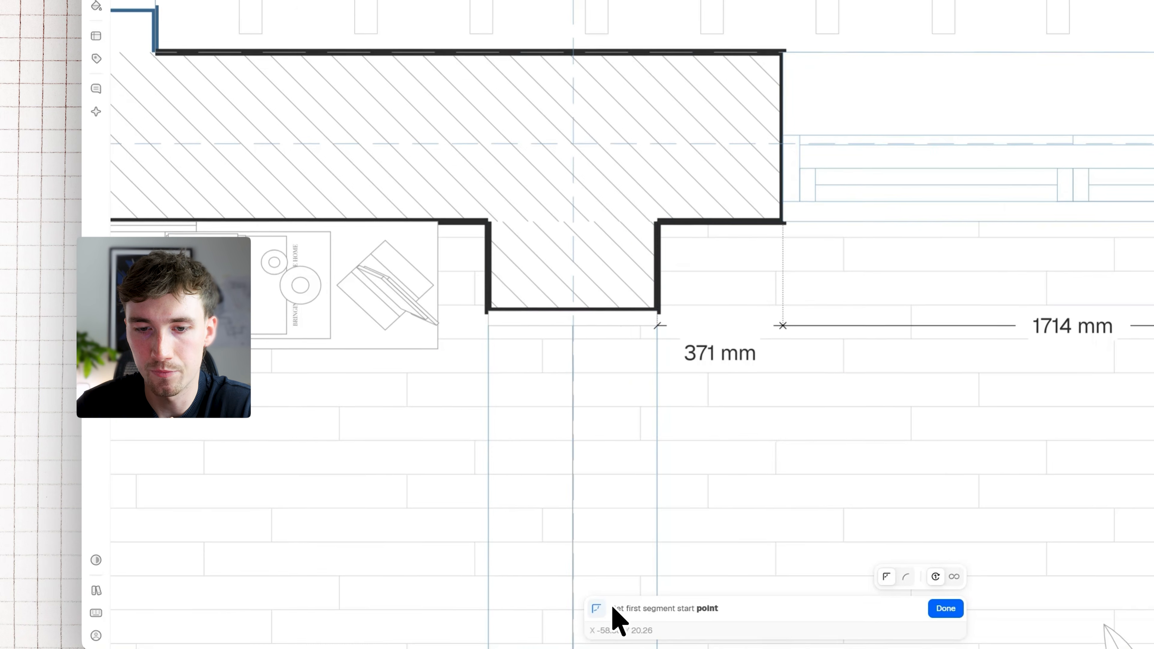
click(590, 264)
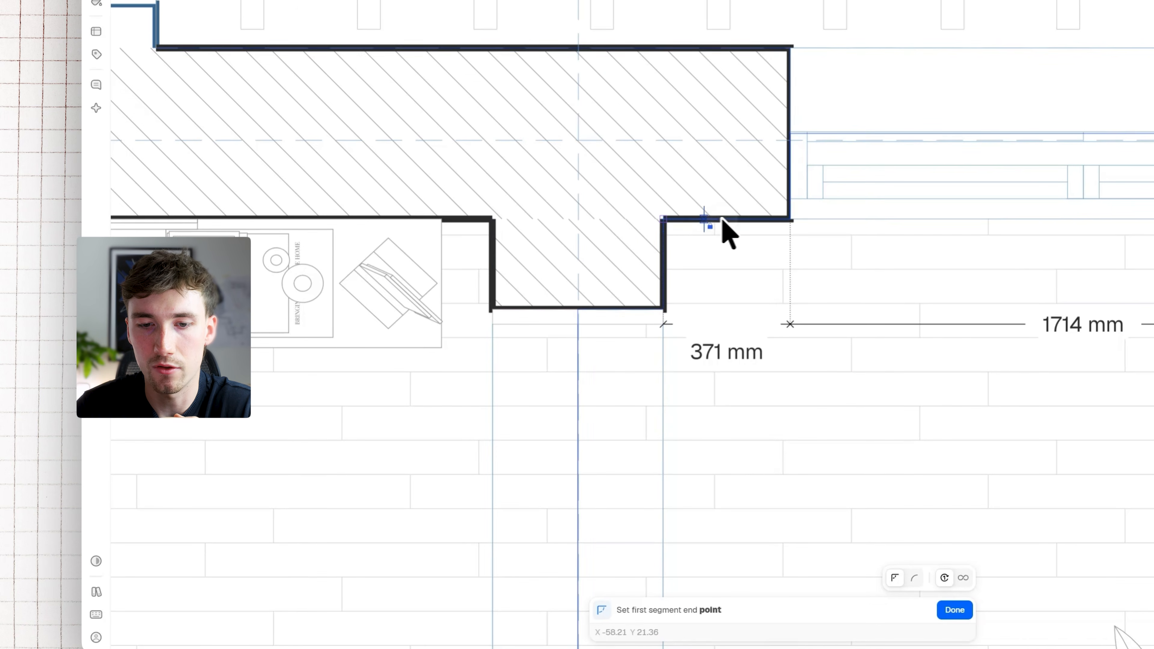
click(770, 218)
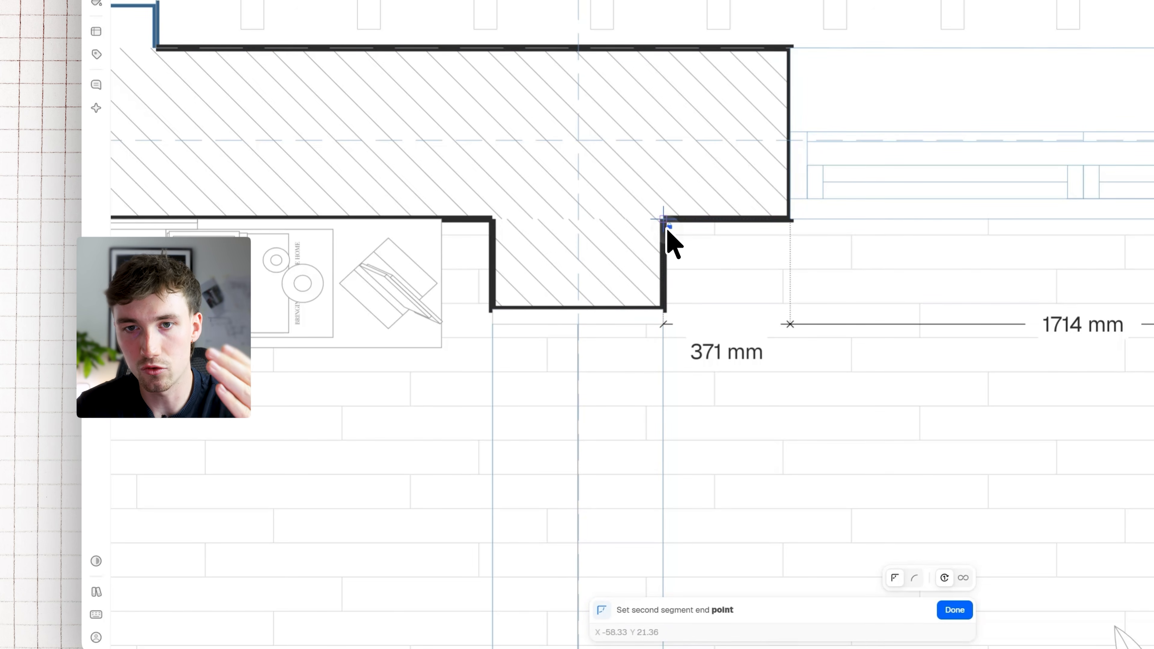
click(663, 301)
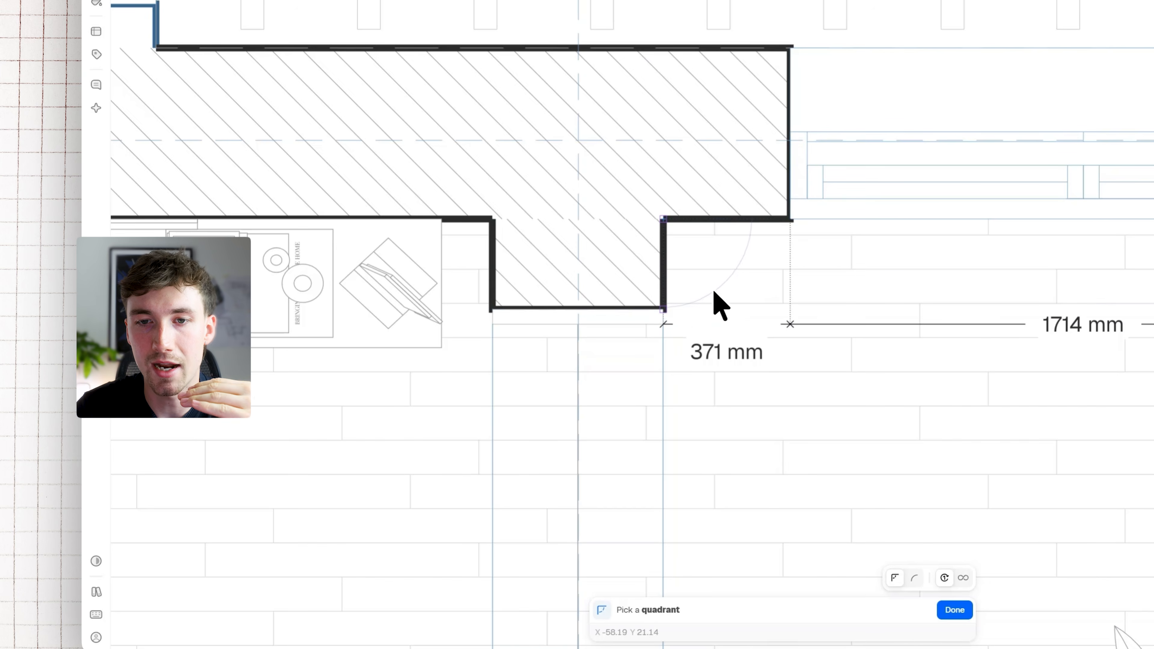
click(751, 284)
click(751, 287)
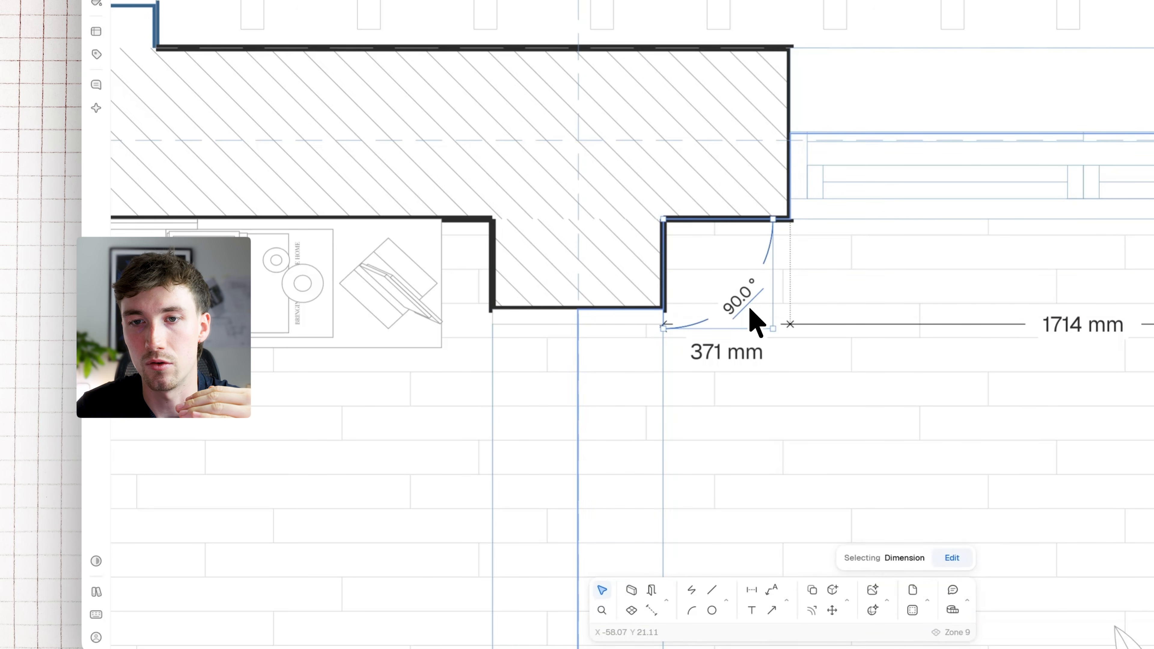
Try the reflex-angle kind on the corner's angular dimension, and return it to the inner angle
scroll(751, 304, up, 3)
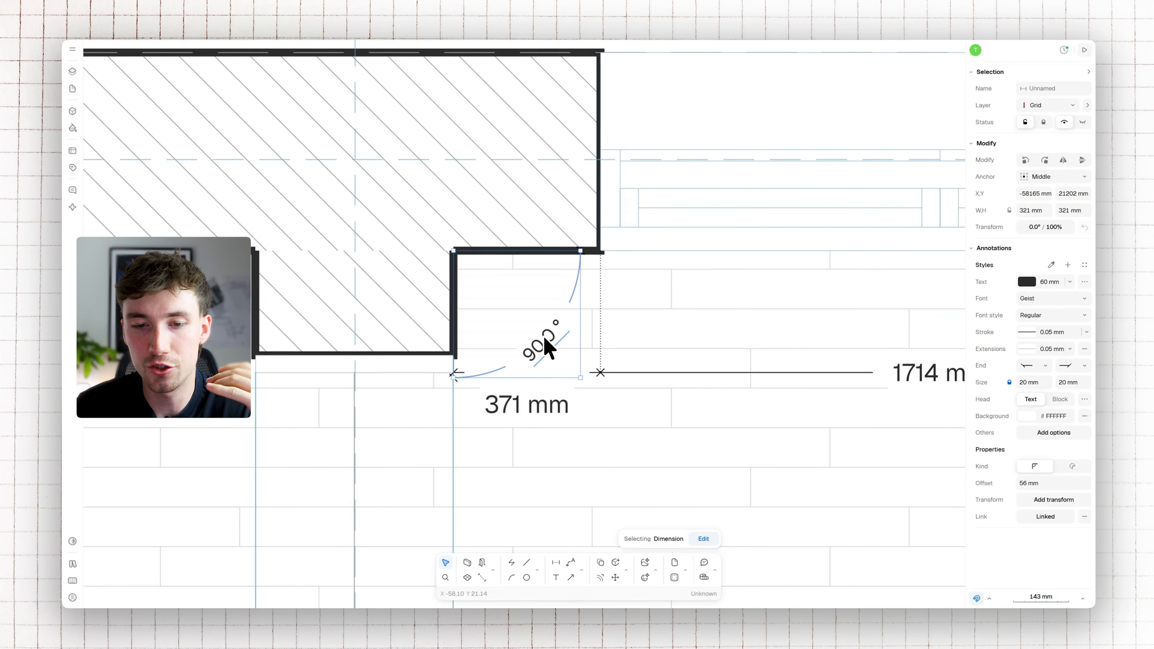
click(1133, 465)
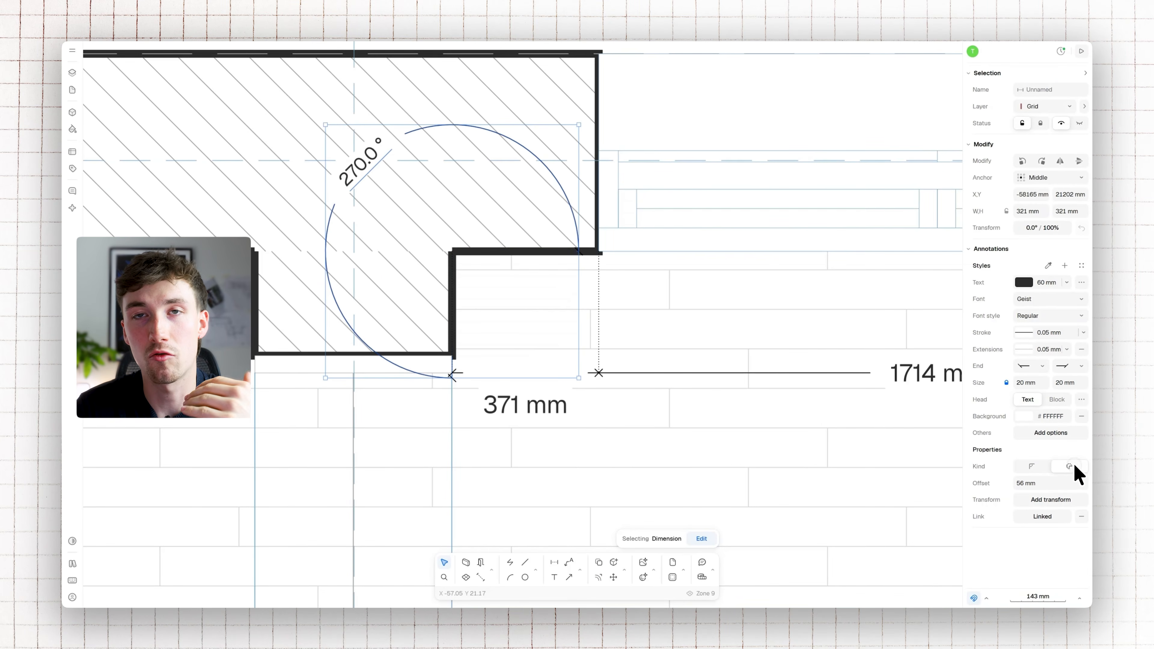
click(1036, 467)
Set the corner angular dimension's offset to 40 mm, and open its angle precision options
click(1049, 482)
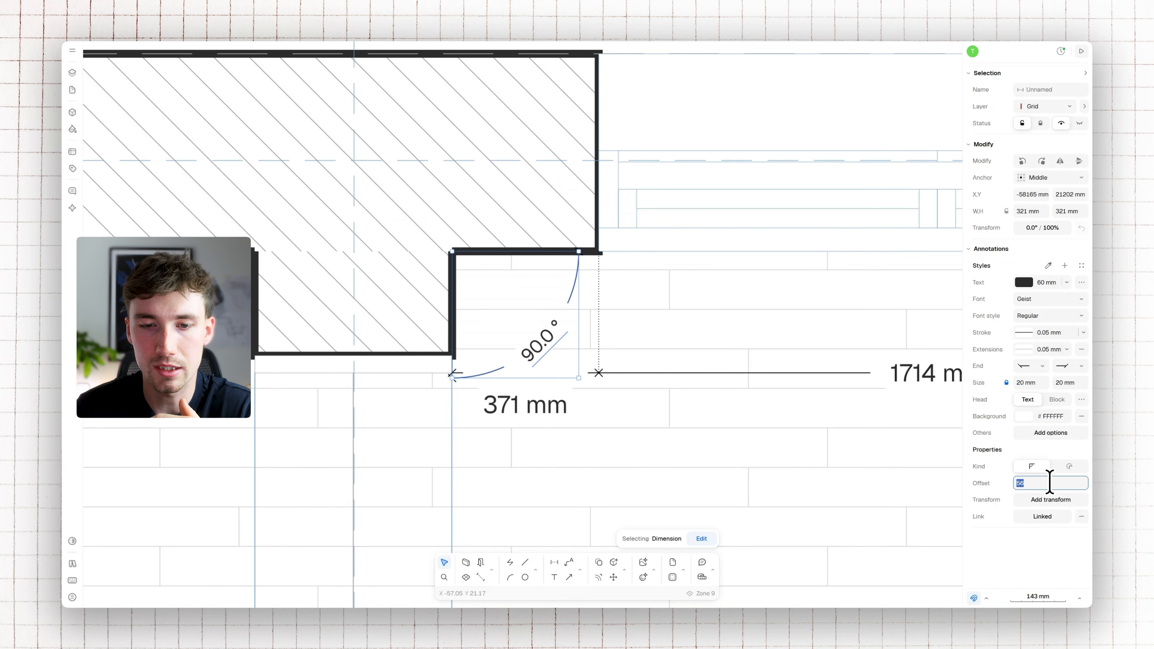
text(40)
key(Return)
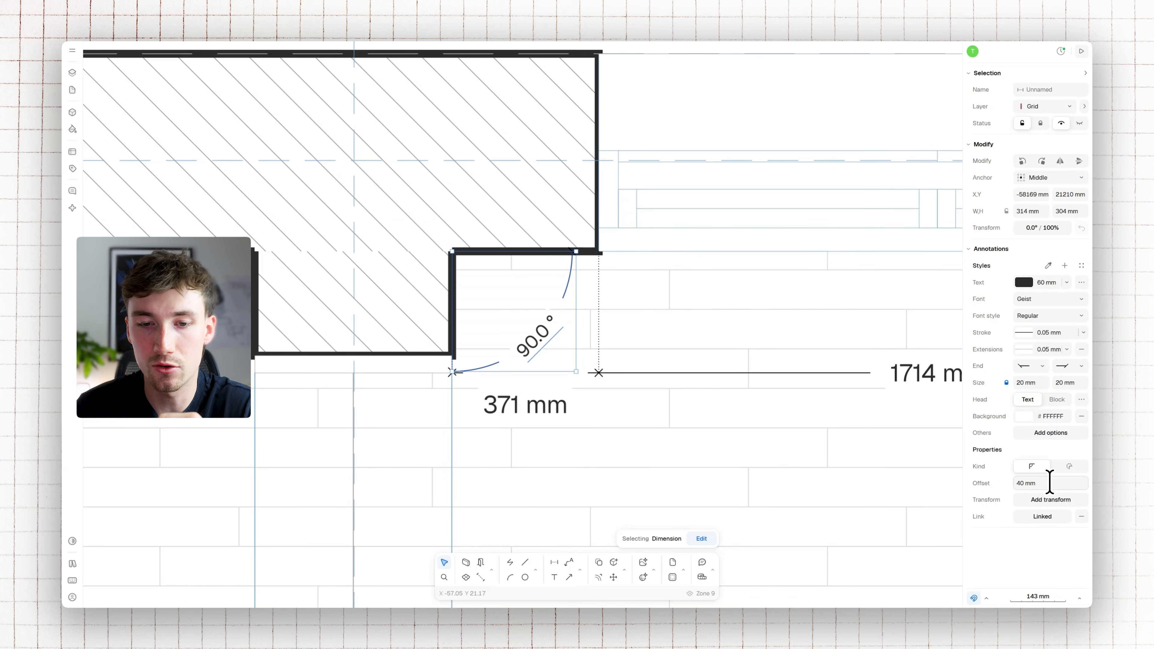
click(1081, 283)
click(904, 387)
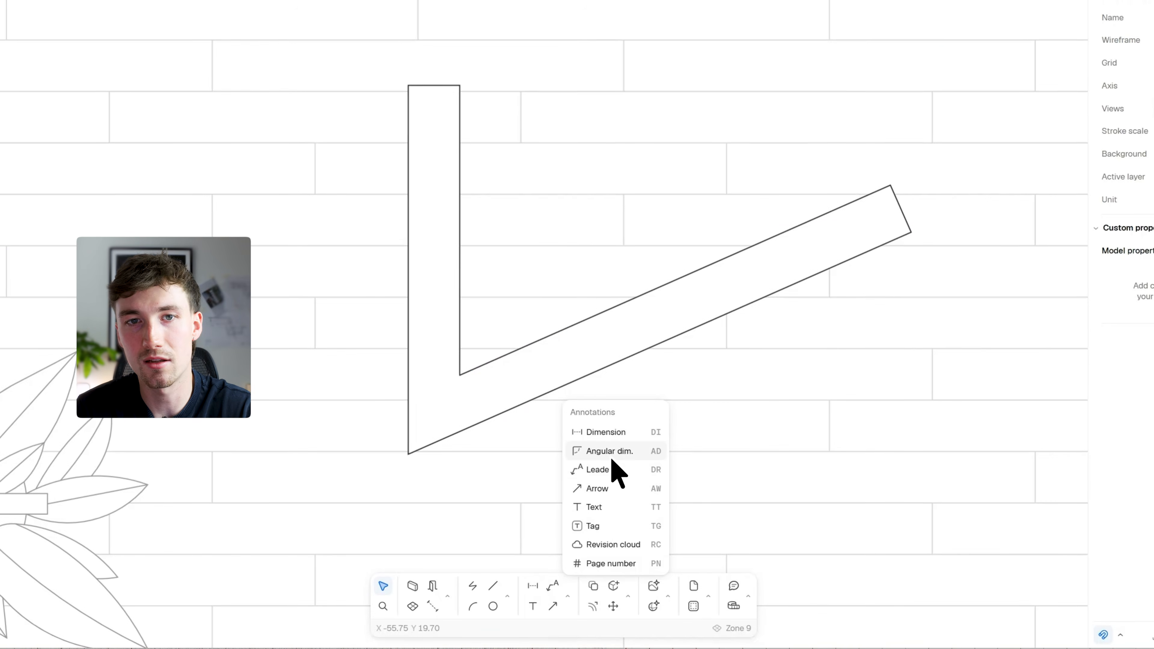
Add an angular dimension between the two inner edges of the V-shaped outline on the floor
click(610, 453)
click(459, 86)
click(459, 375)
click(891, 186)
click(661, 214)
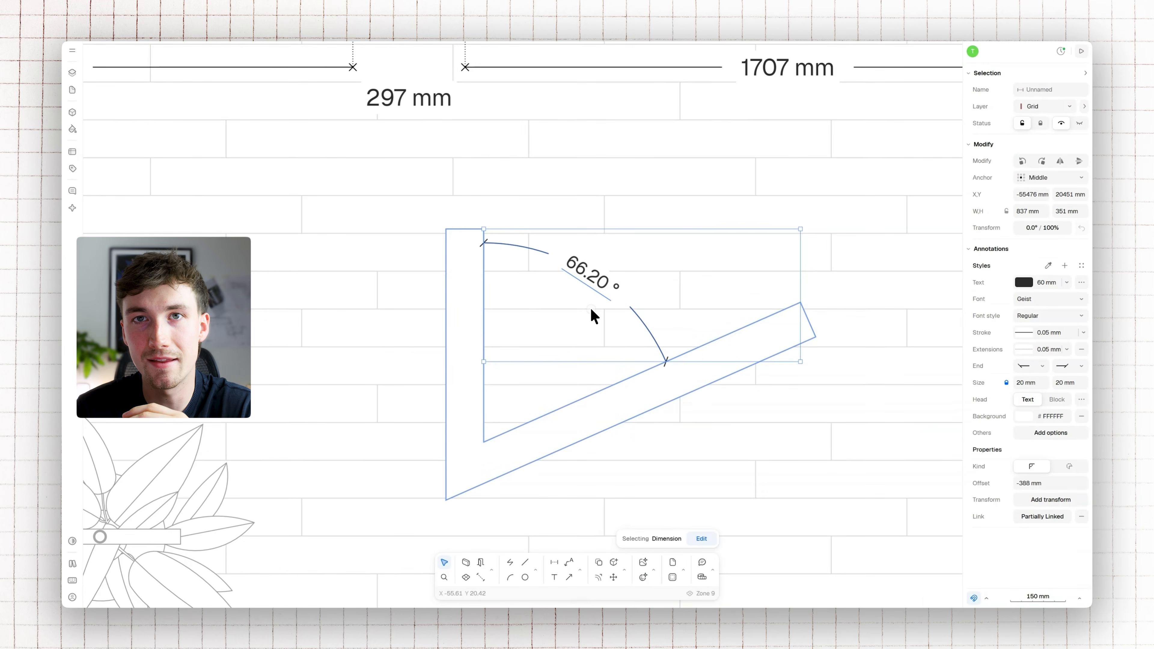
Edit the V-shaped outline's angular dimension by moving its control points
click(702, 538)
drag(789, 296, 626, 250)
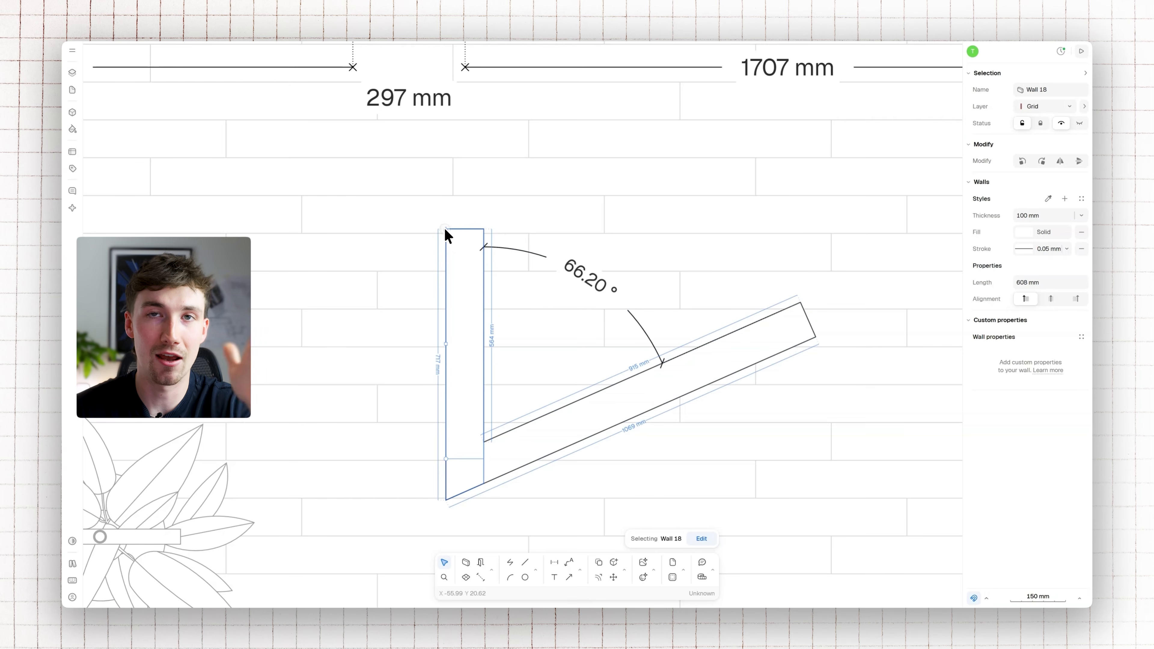
drag(446, 230, 325, 228)
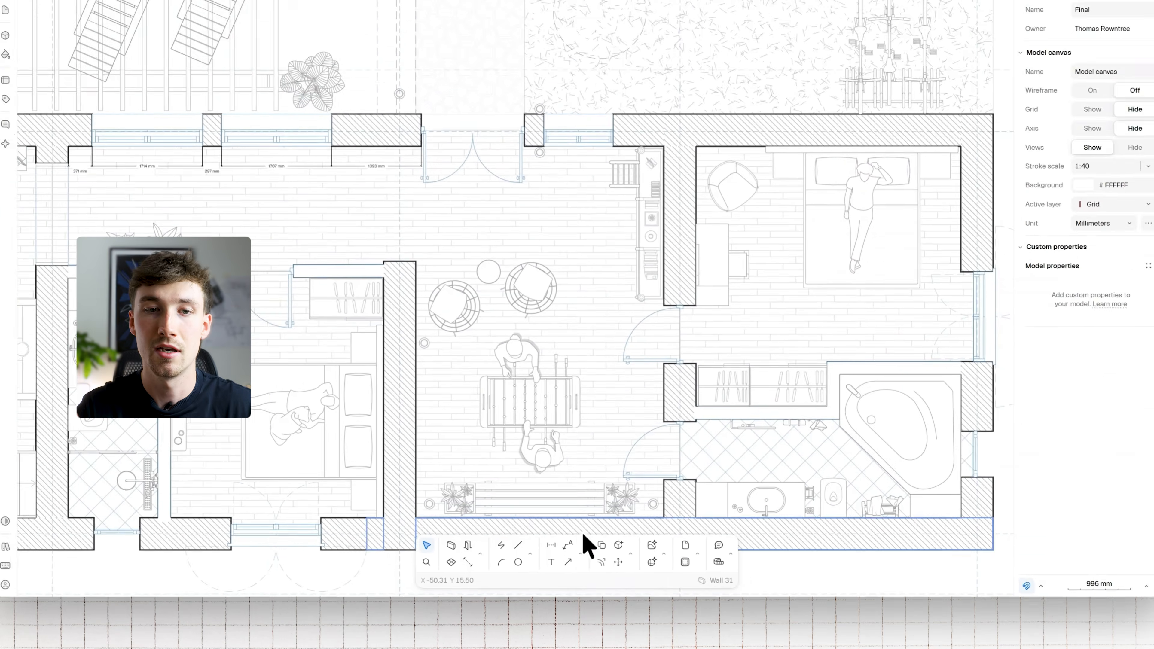
Add a horizontal leader pointing at the bookshelf along the wall, with its knee about 640 mm out and a short landing
click(579, 553)
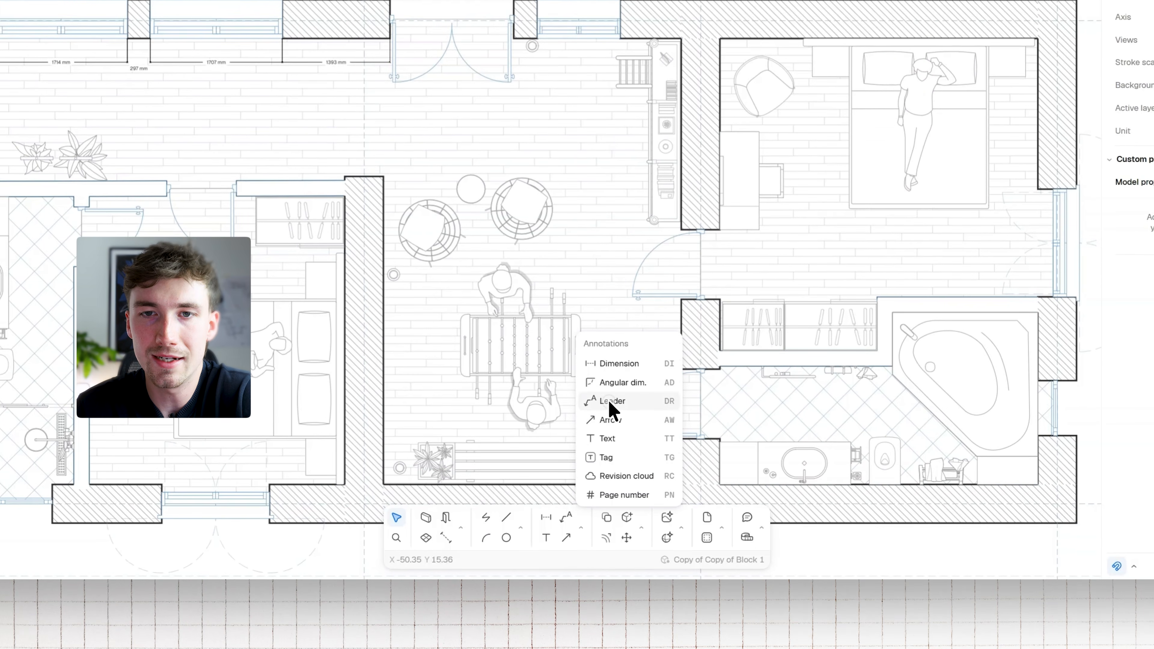
click(610, 401)
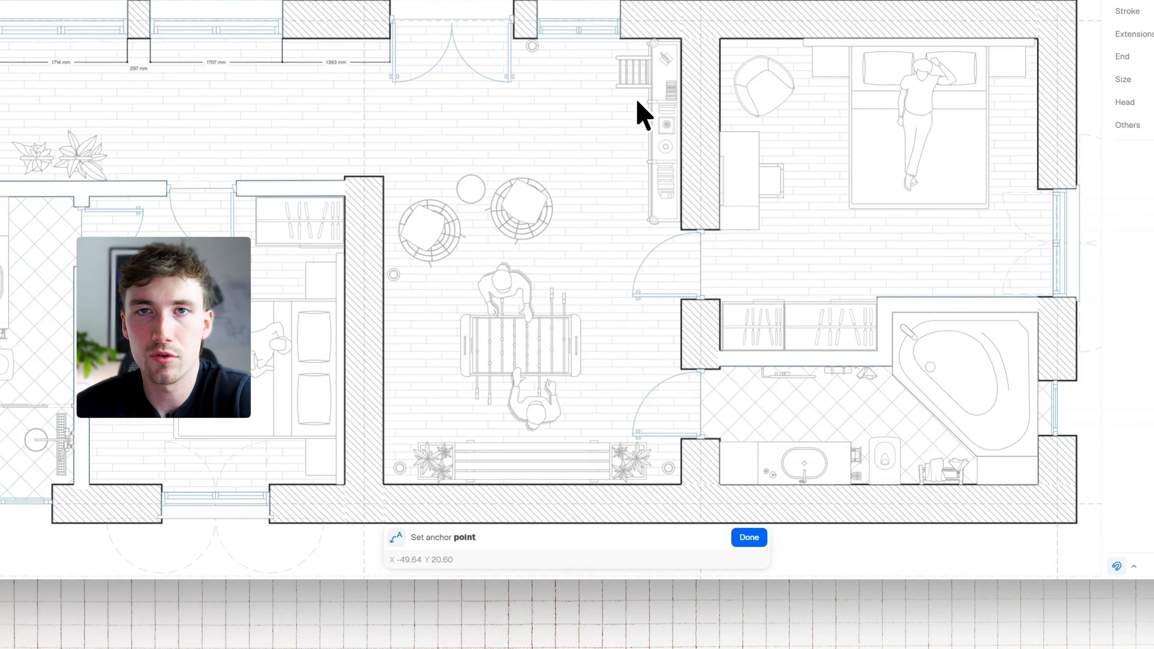
scroll(638, 112, up, 3)
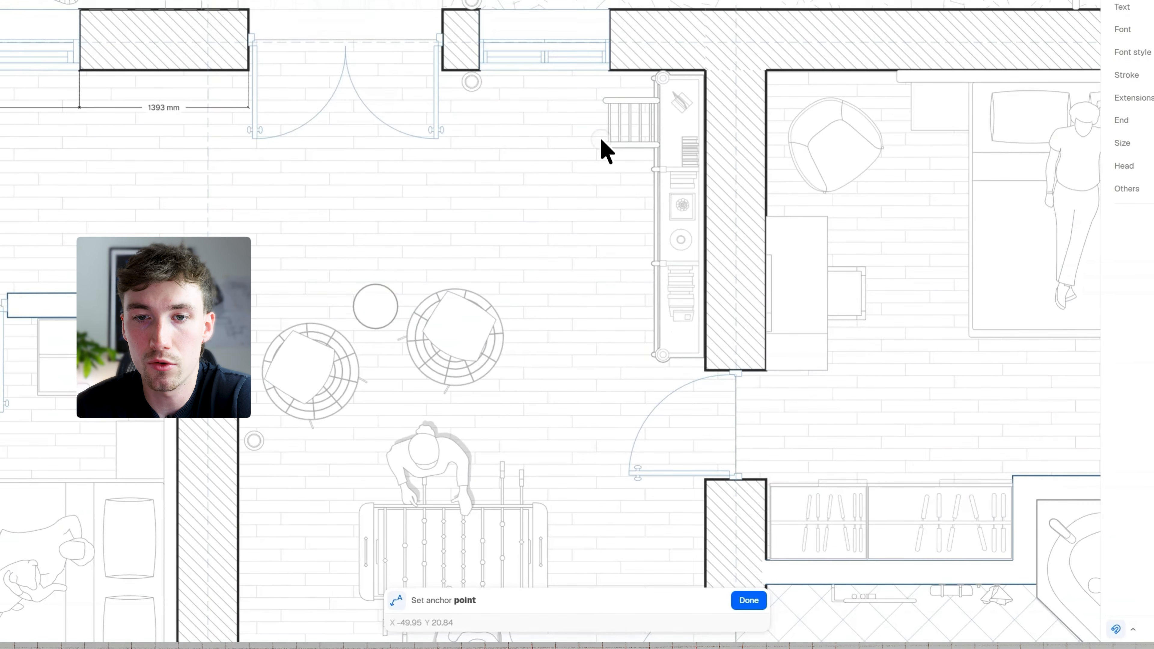
middle_drag(601, 140, 622, 189)
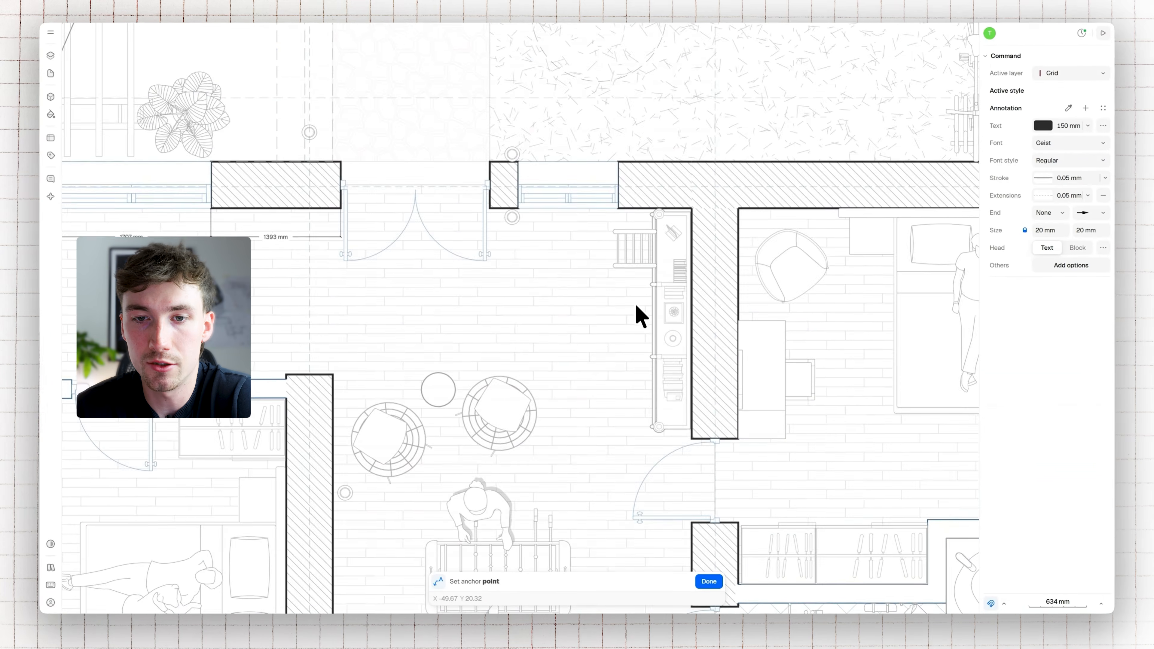
scroll(654, 250, up, 4)
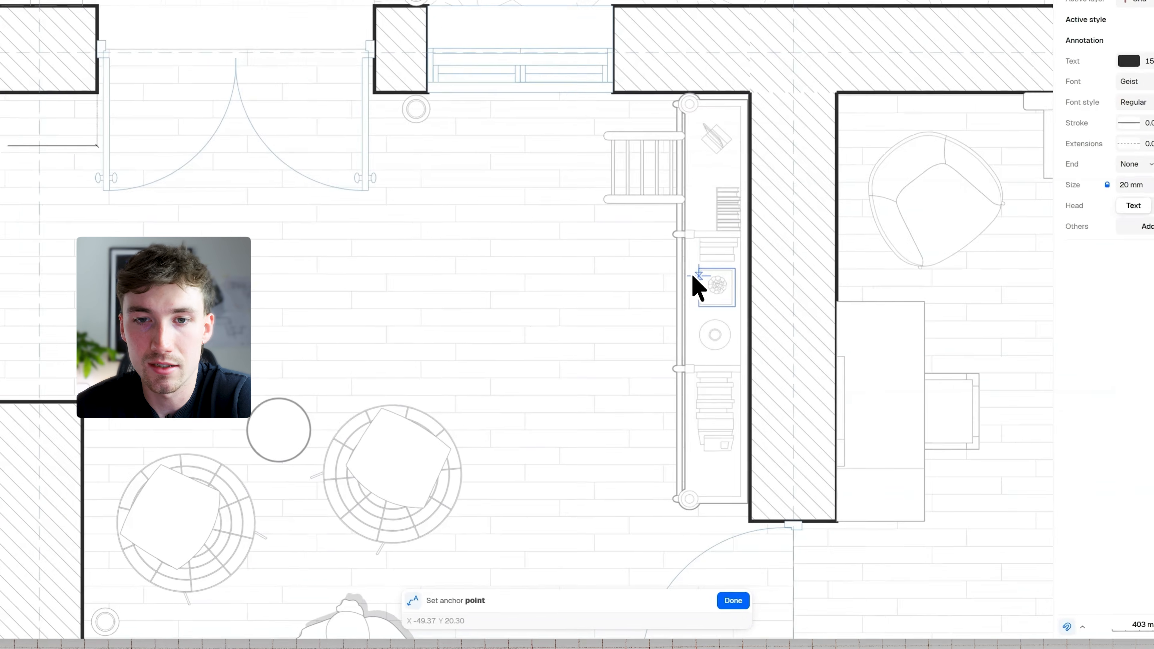
click(675, 313)
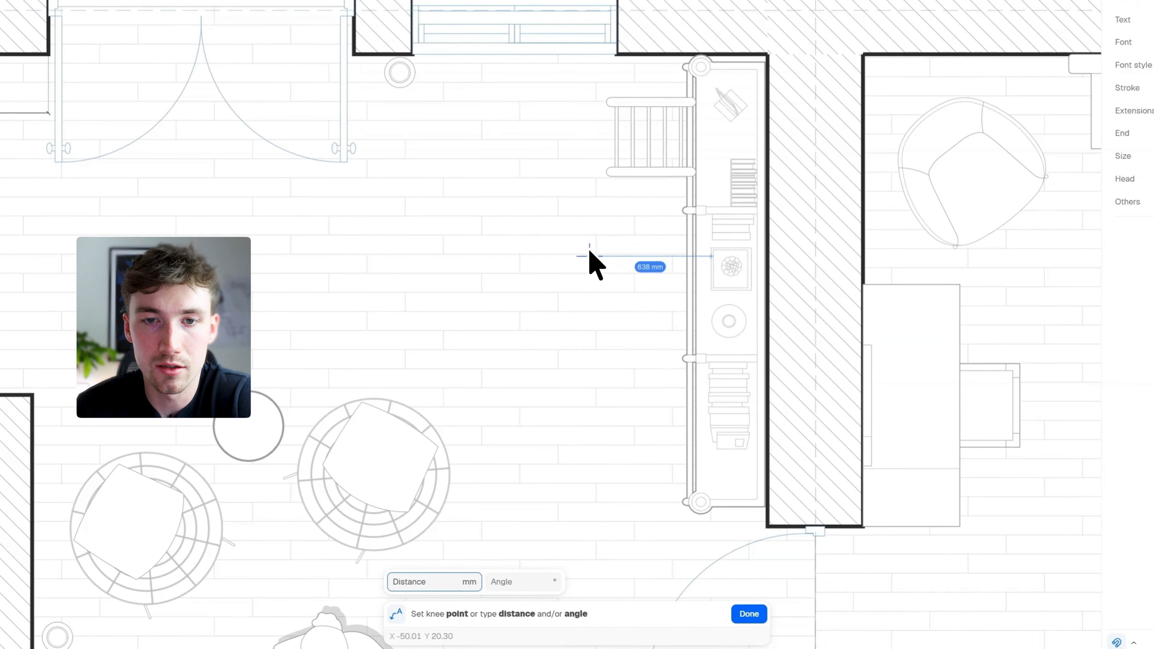
click(584, 251)
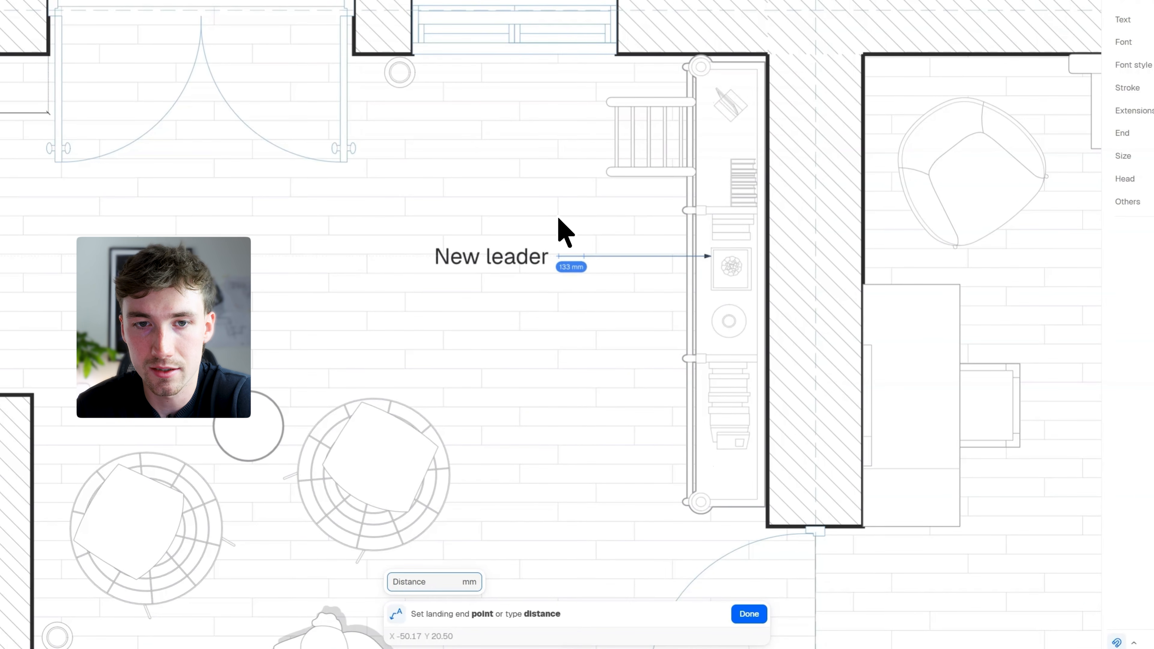
click(552, 324)
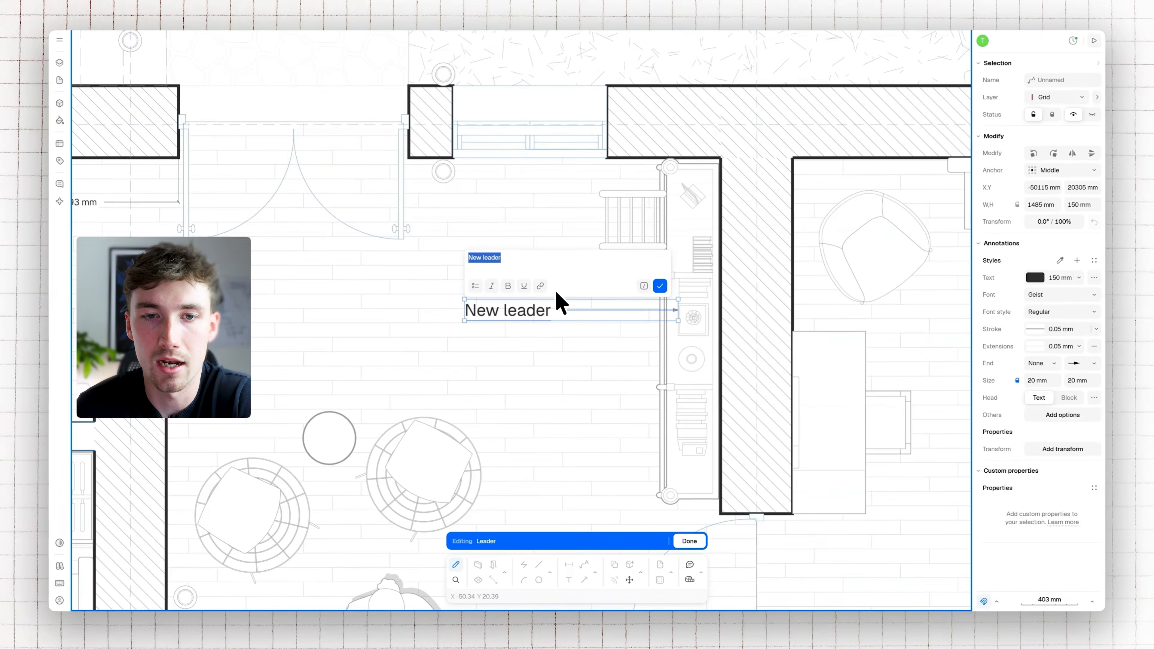
Label the bookshelf leader "Built in bookshelf"
text(Built in)
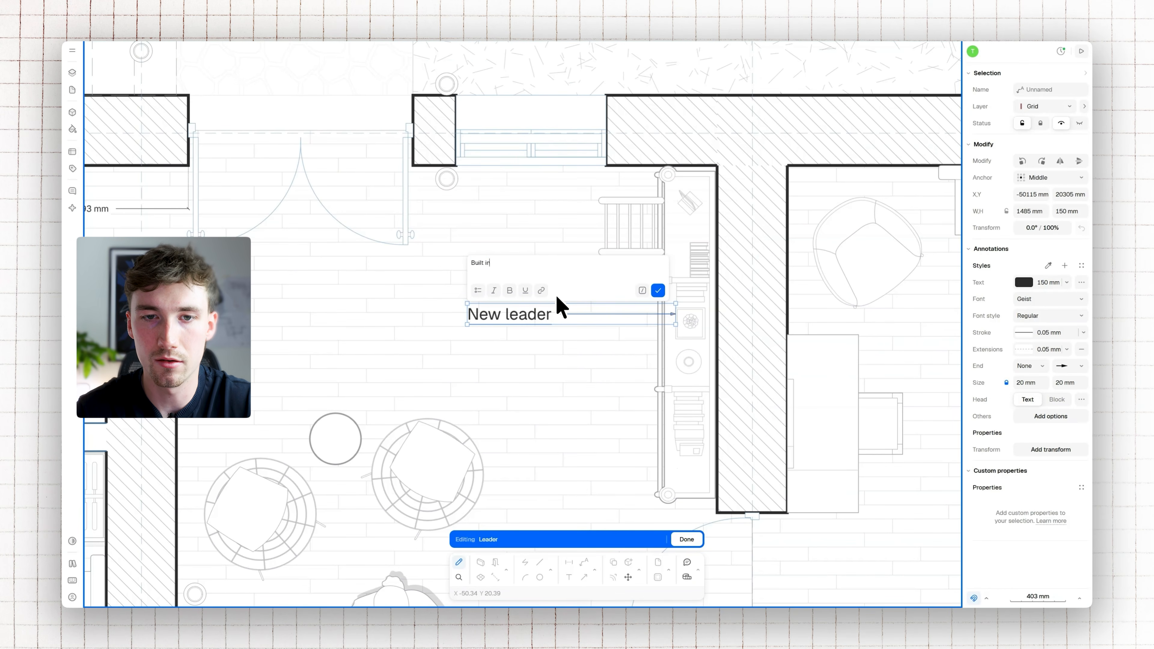
text( bookshelf)
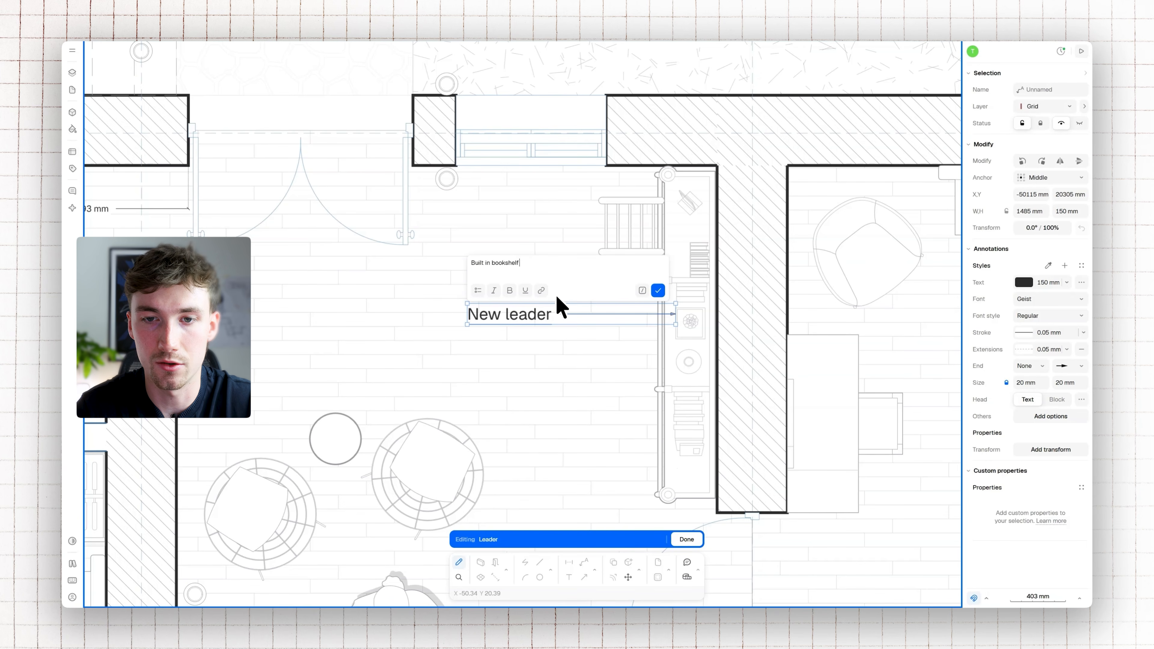
click(658, 290)
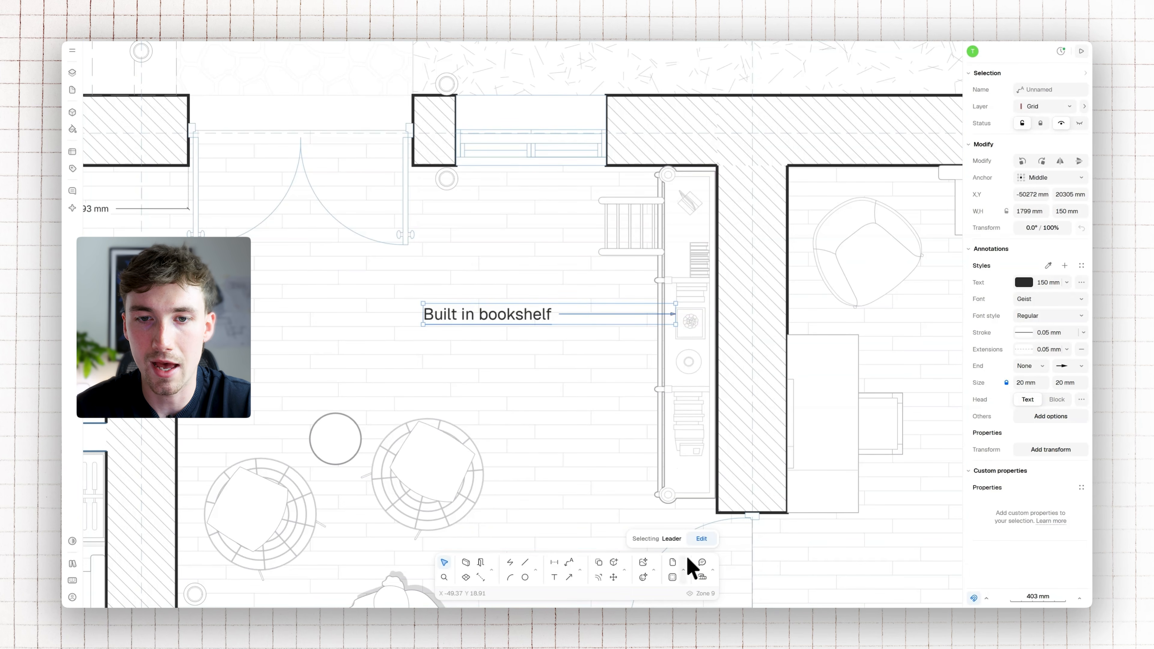
Try moving the bookshelf leader's control points and bringing them back, and try a second leader with an angled line below it
click(701, 539)
drag(674, 313, 565, 379)
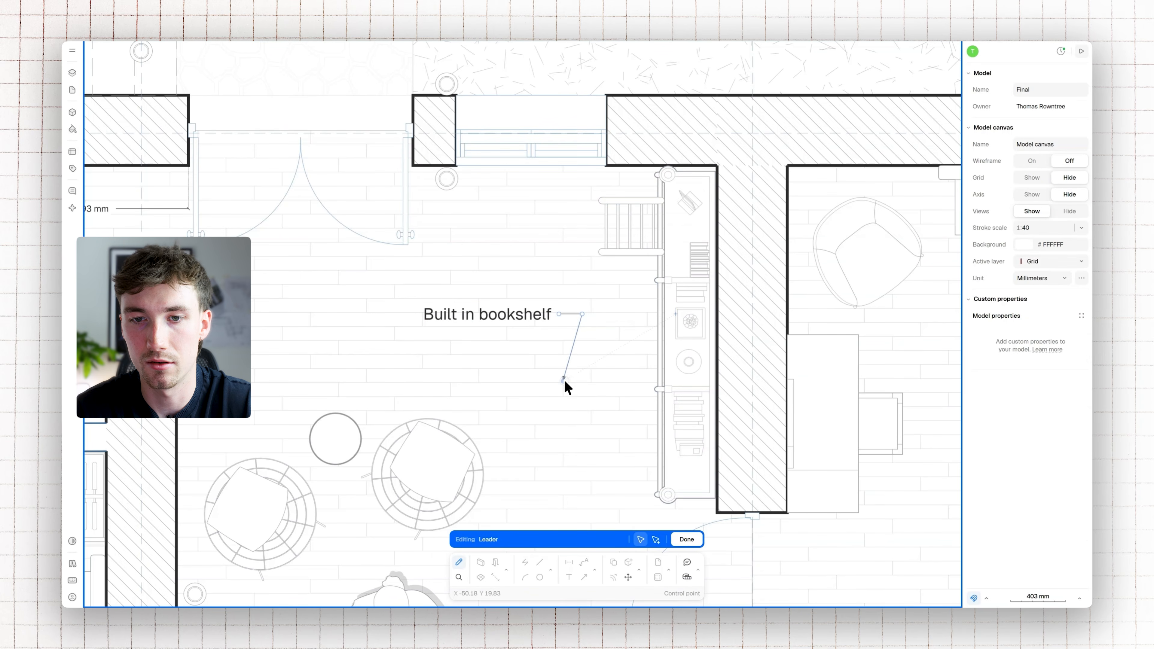
drag(612, 279, 676, 314)
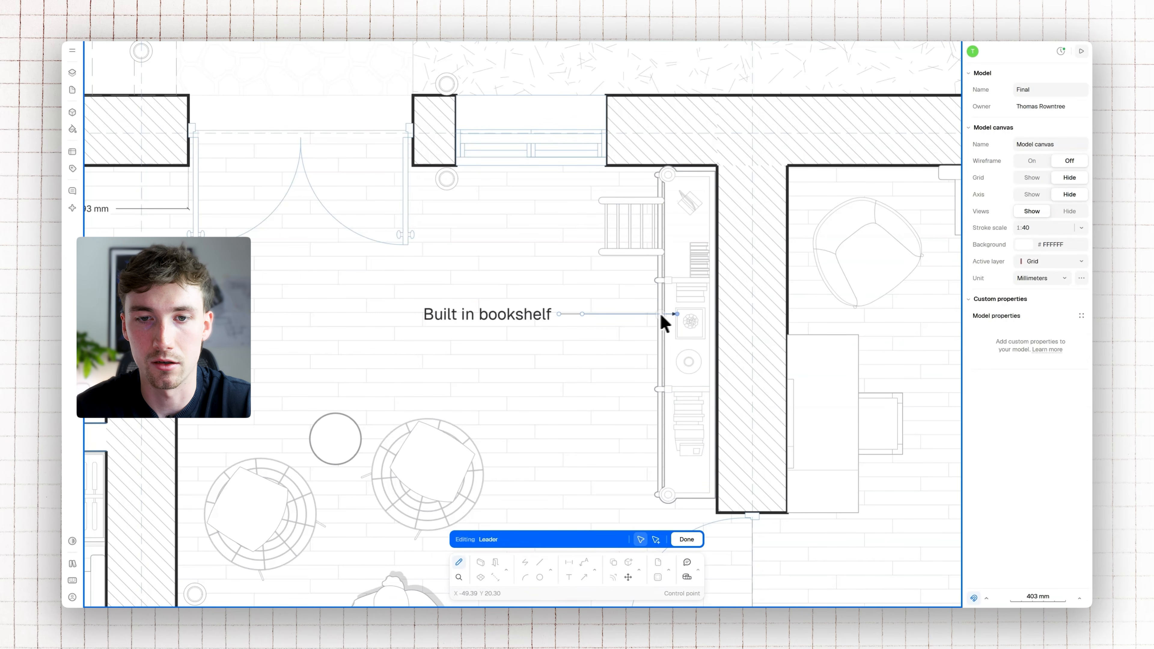
drag(582, 314, 579, 333)
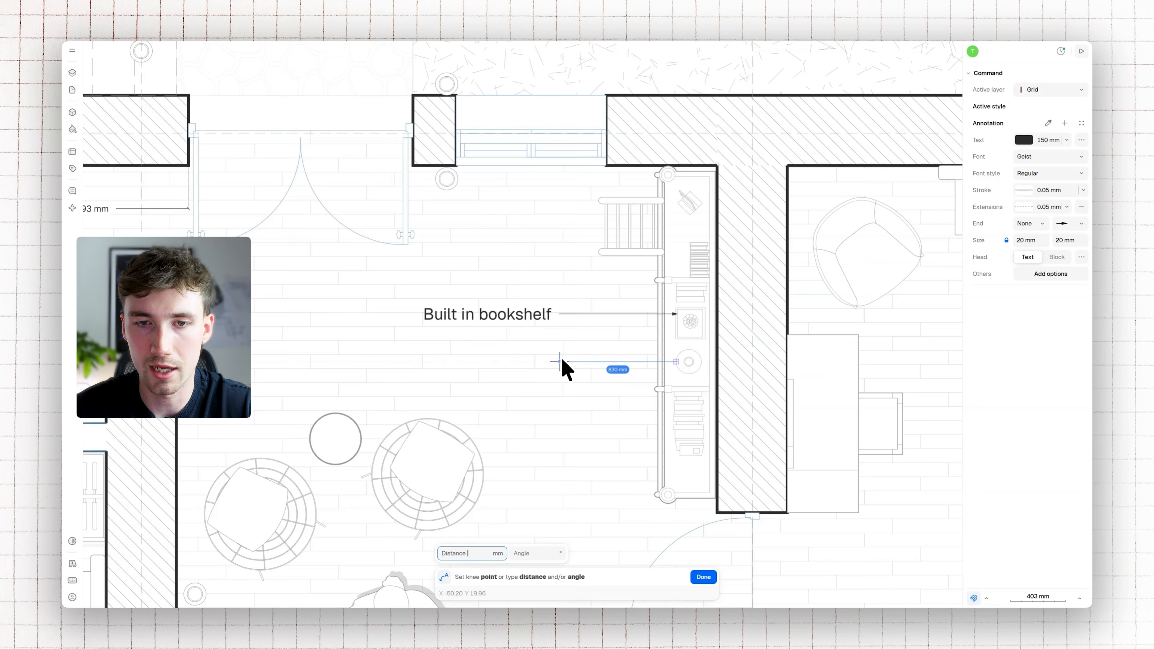
click(614, 420)
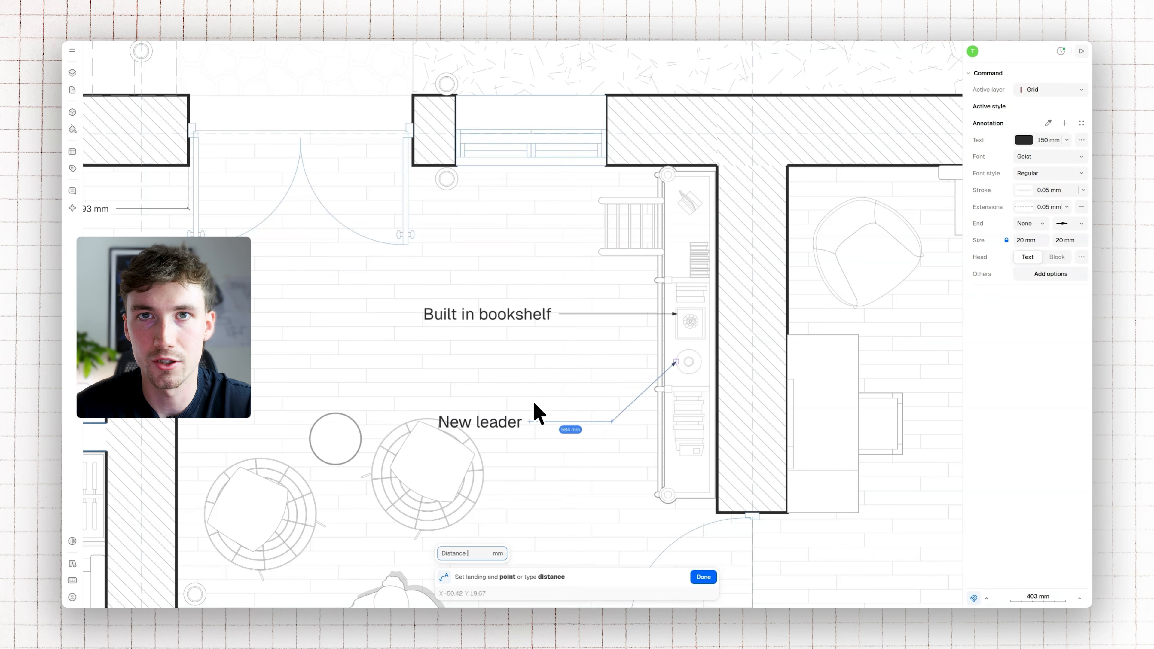
key(Escape)
Set the bookshelf leader's text size to 100 mm and add a white #FFFFFF background to it
click(528, 317)
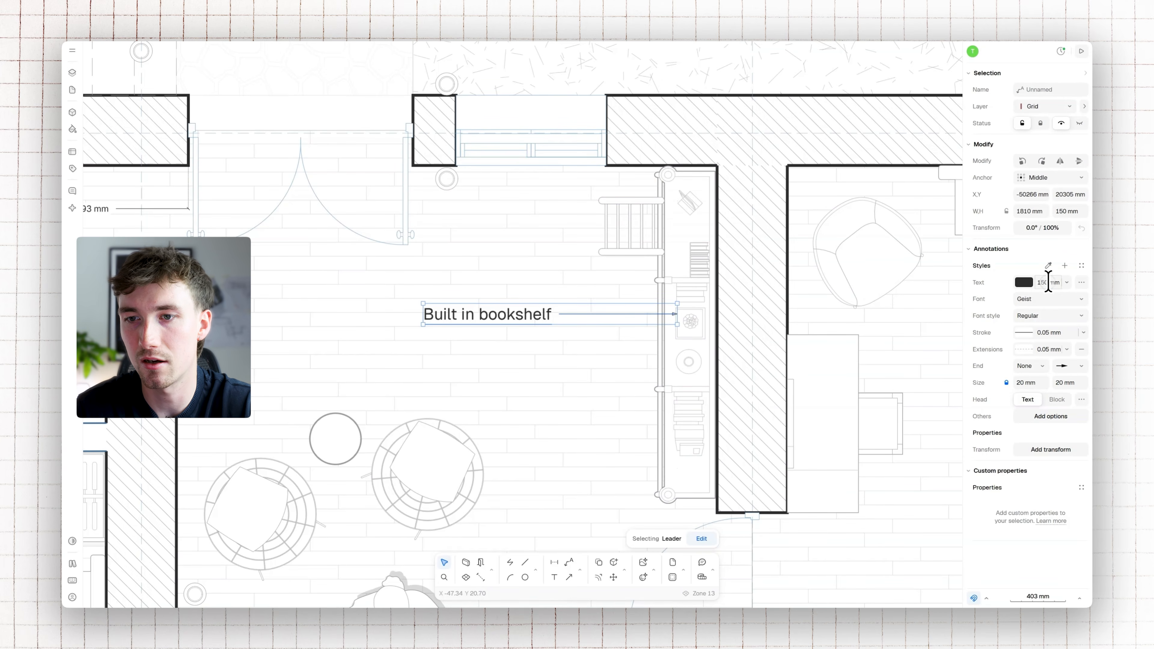
key(Return)
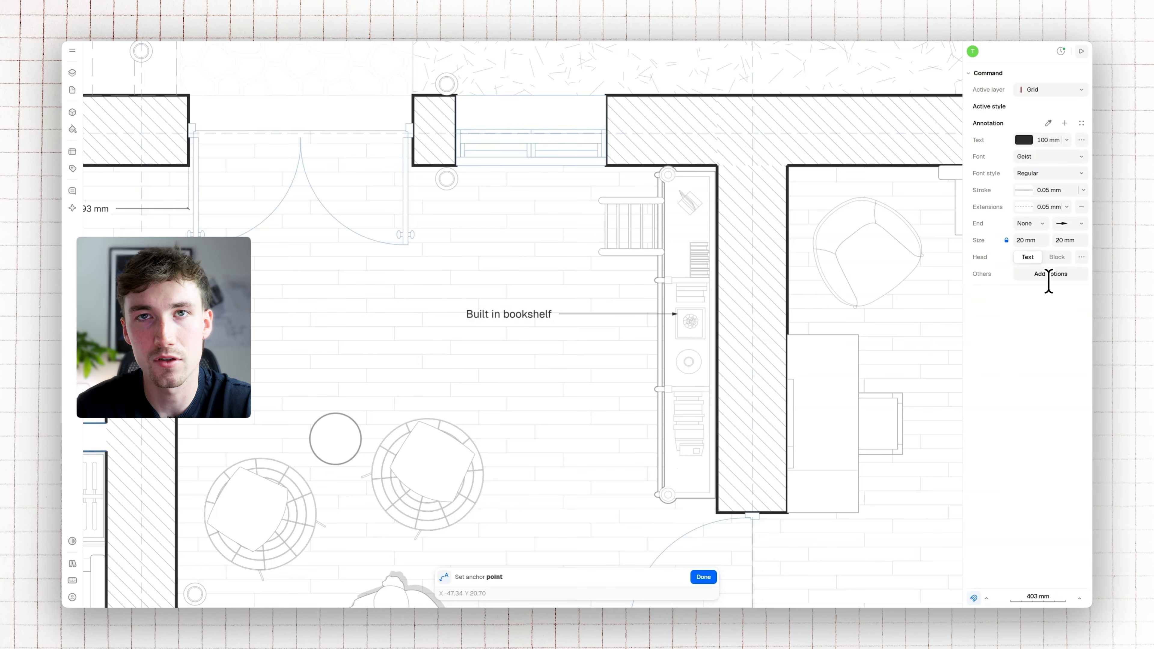
key(Escape)
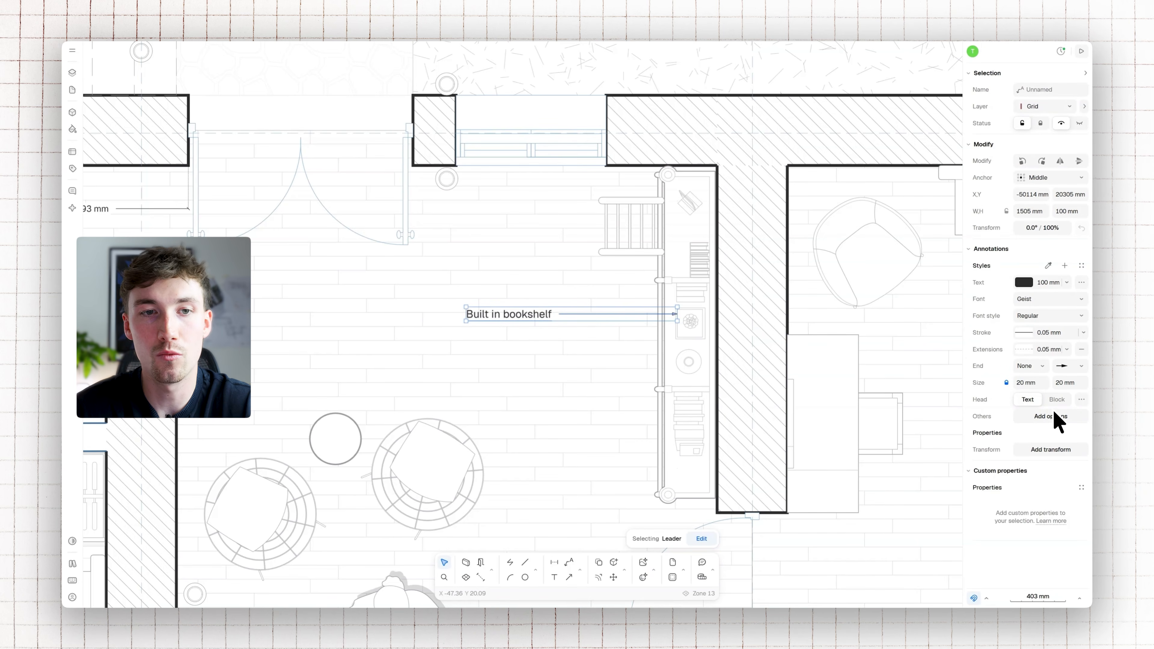
click(1056, 439)
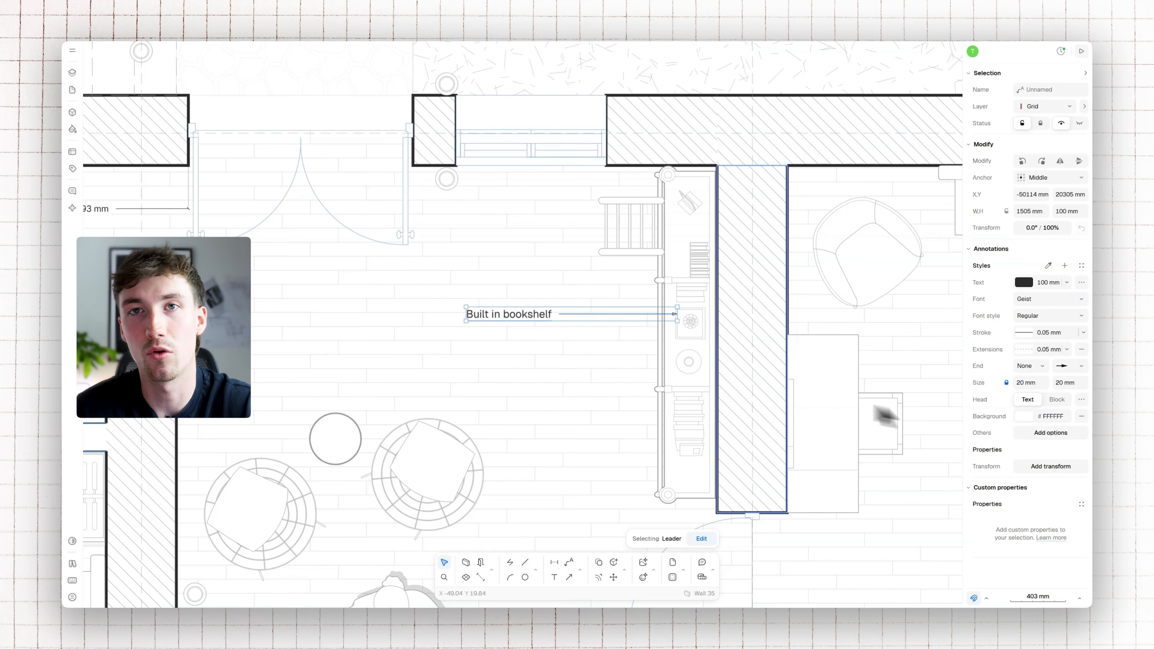
ctrl+scroll(618, 335, up, 3)
scroll(595, 335, right, 1)
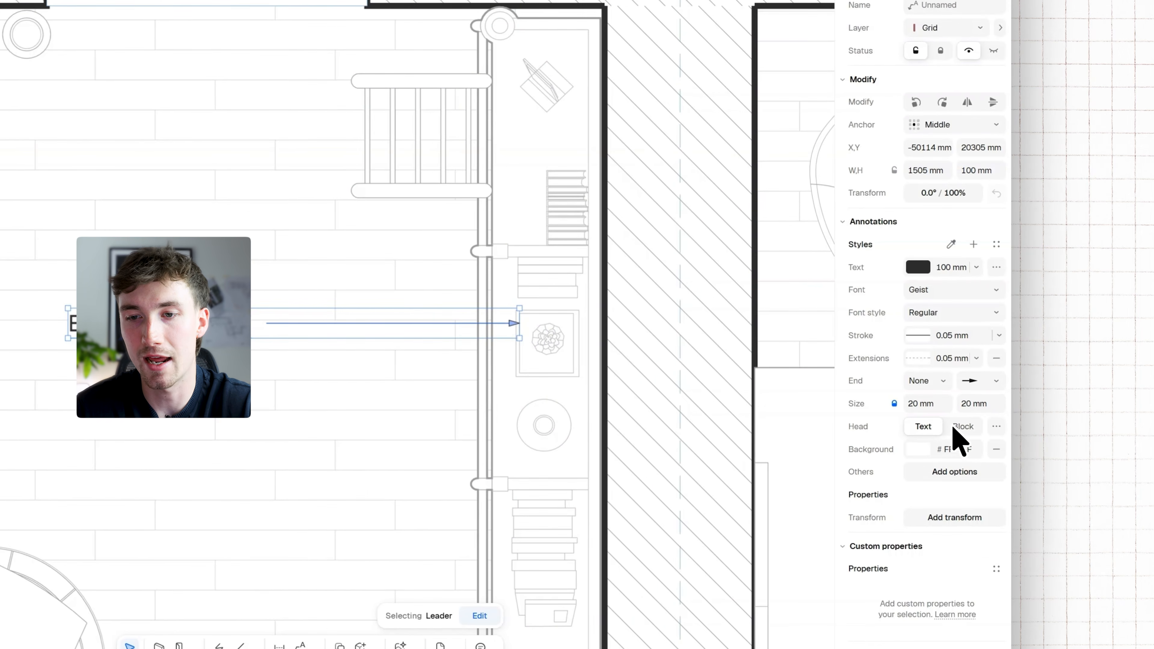
Change the bookshelf leader's head from text to a block, using the library's Pill leader block
click(962, 426)
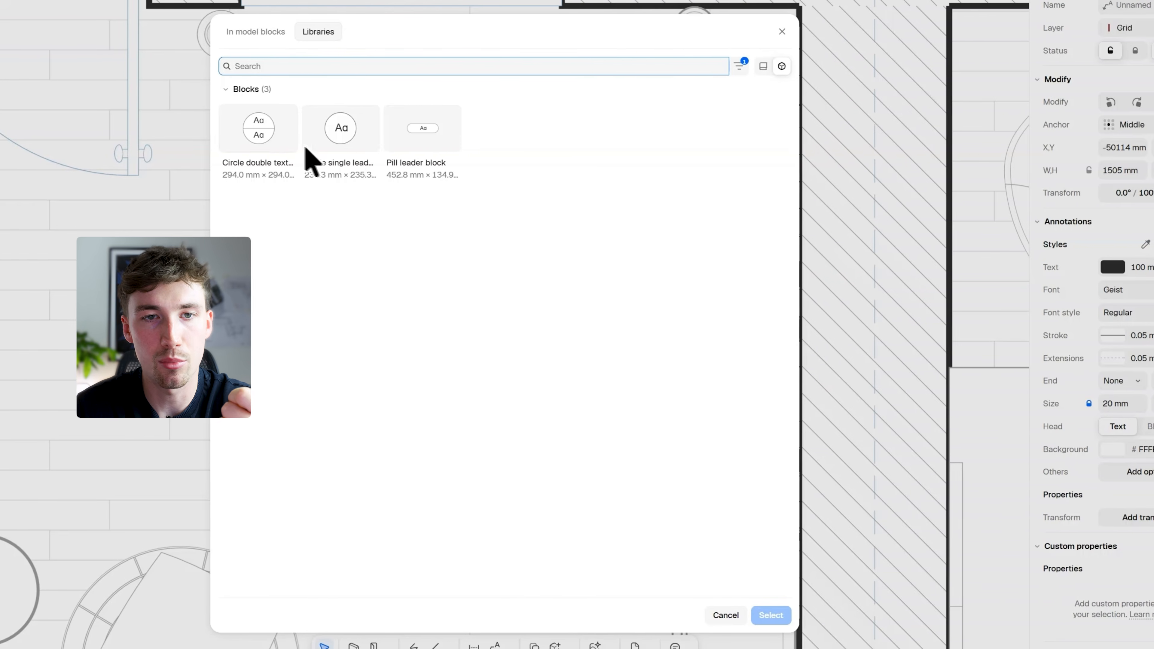
click(432, 153)
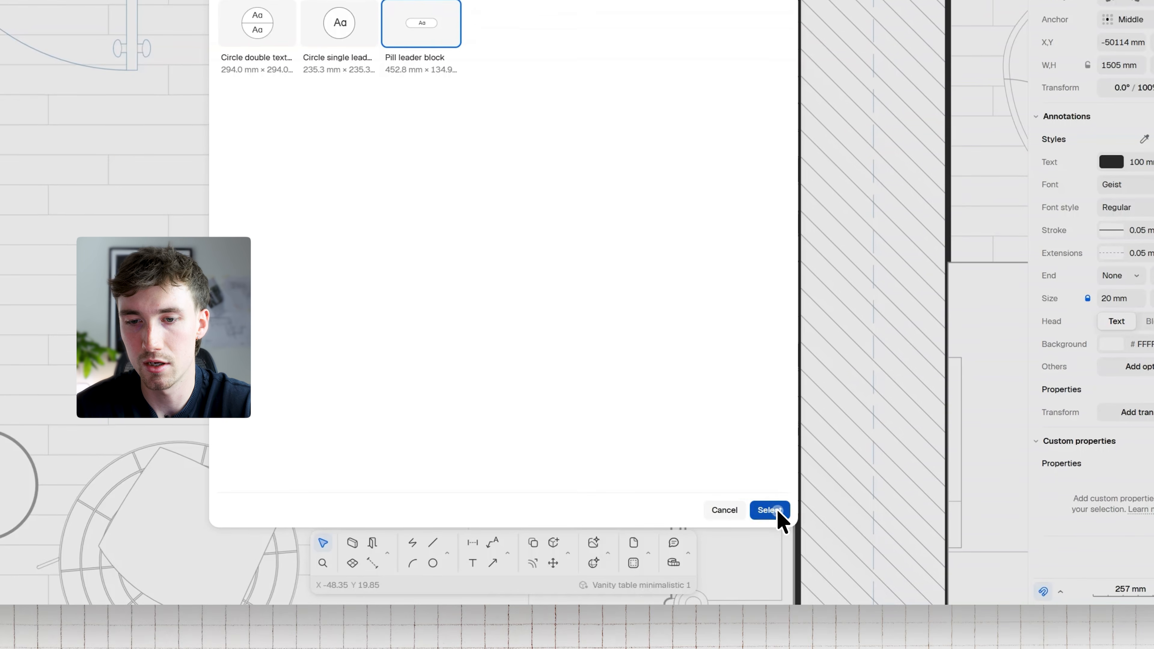
click(779, 615)
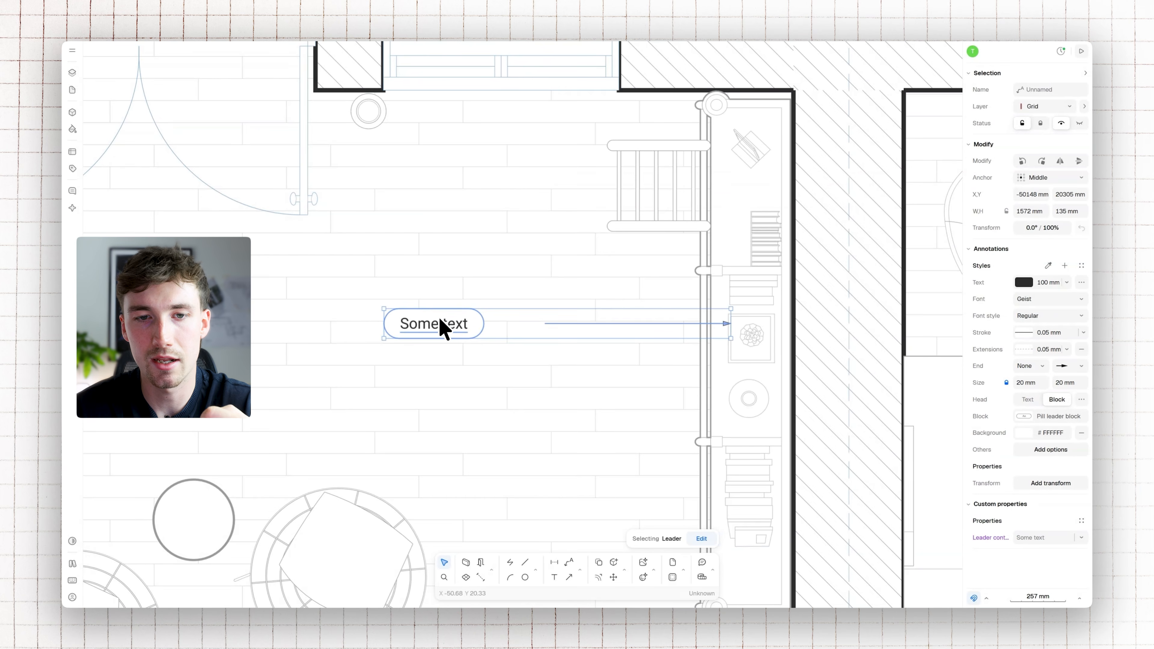
Set the content of the pill-shaped leader head to "Built in bookshelf"
double_click(441, 324)
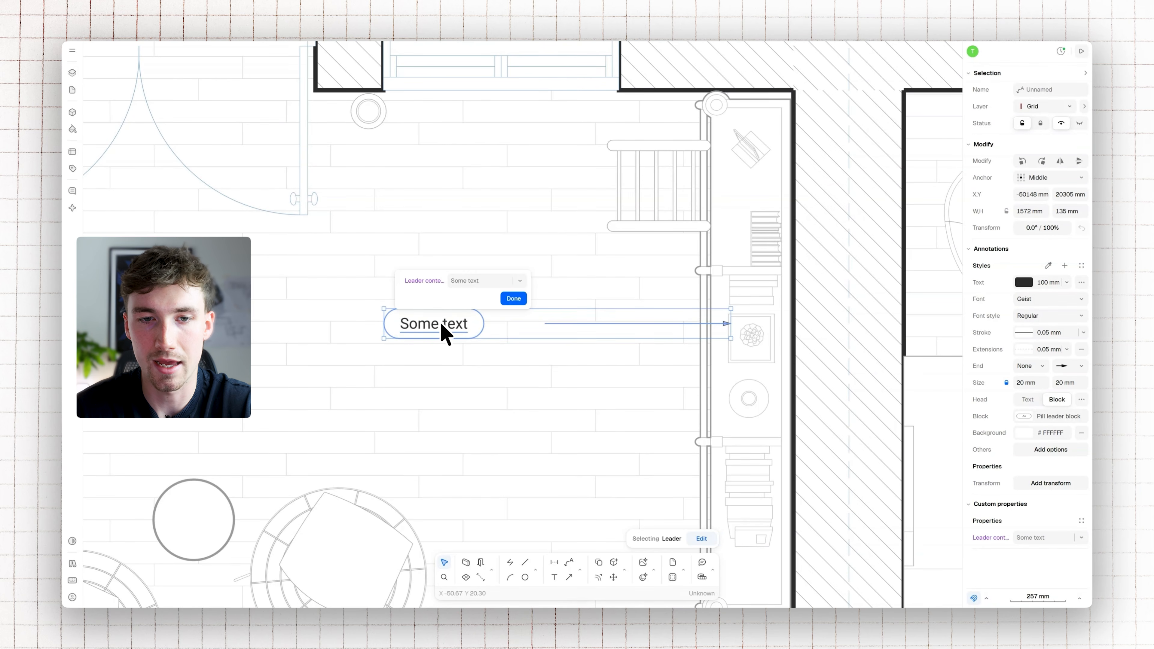
click(472, 281)
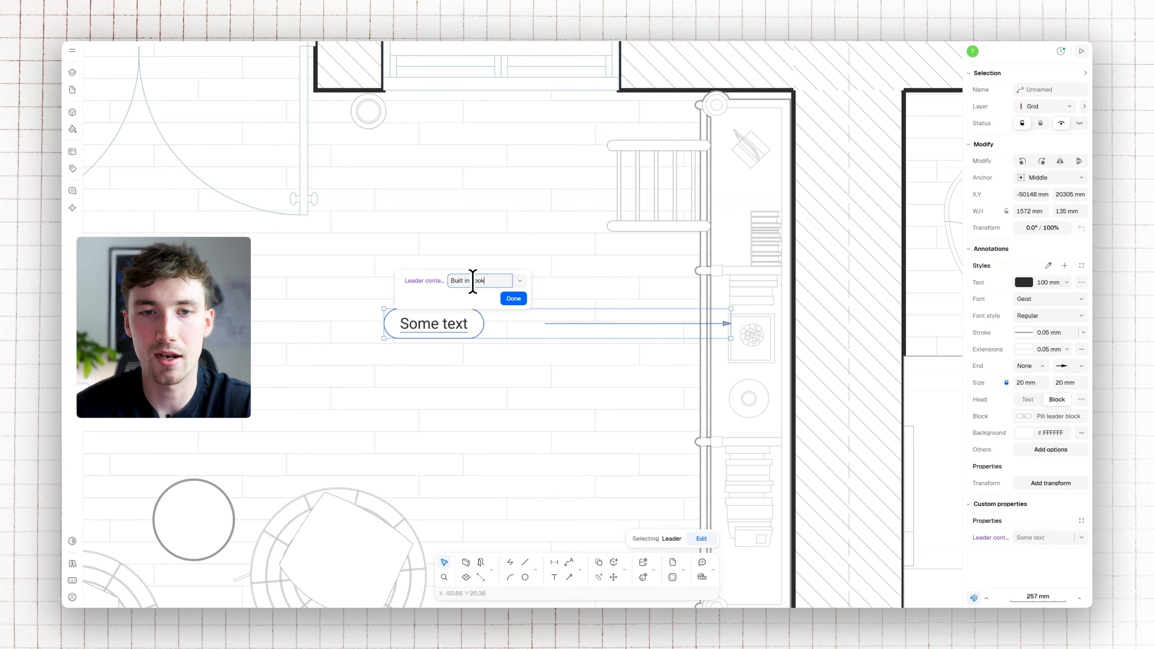
text(Built in bookshelf)
click(514, 299)
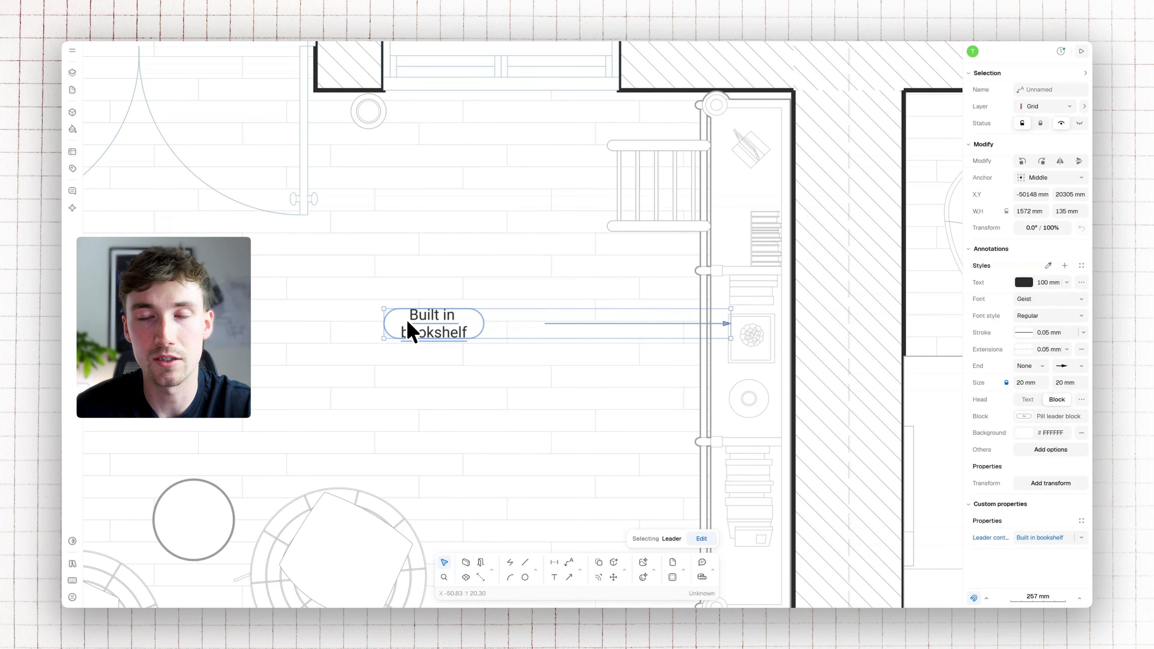
Edit the bookshelf leader's pill block and lengthen it toward the arrow line
double_click(399, 324)
click(472, 329)
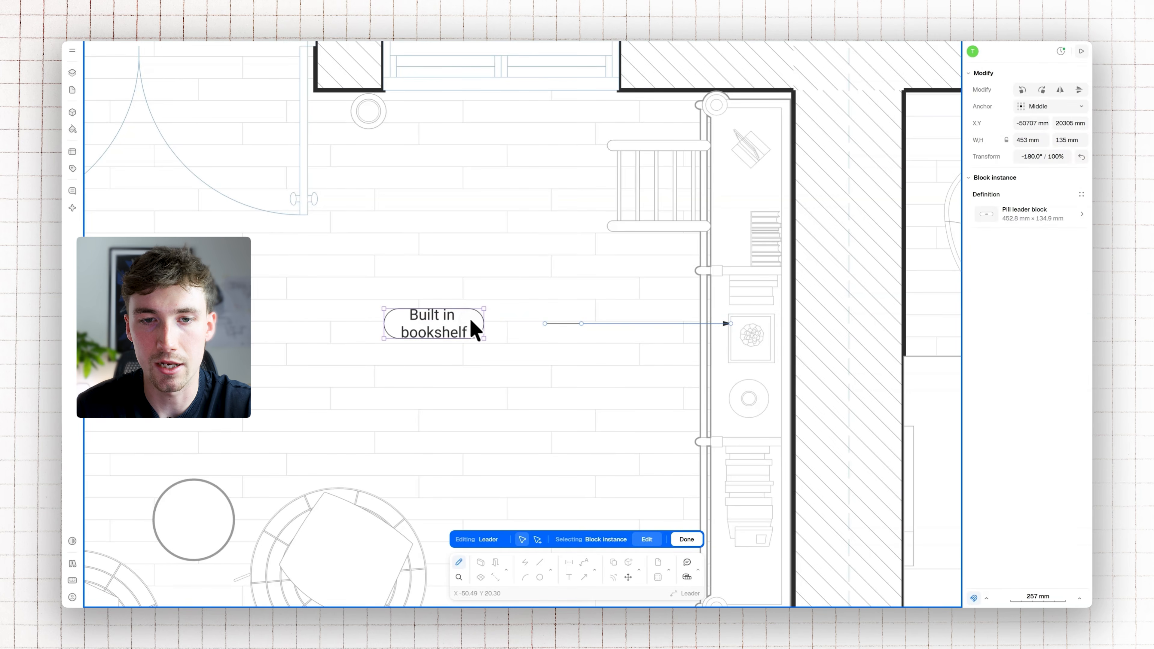
drag(483, 322, 447, 317)
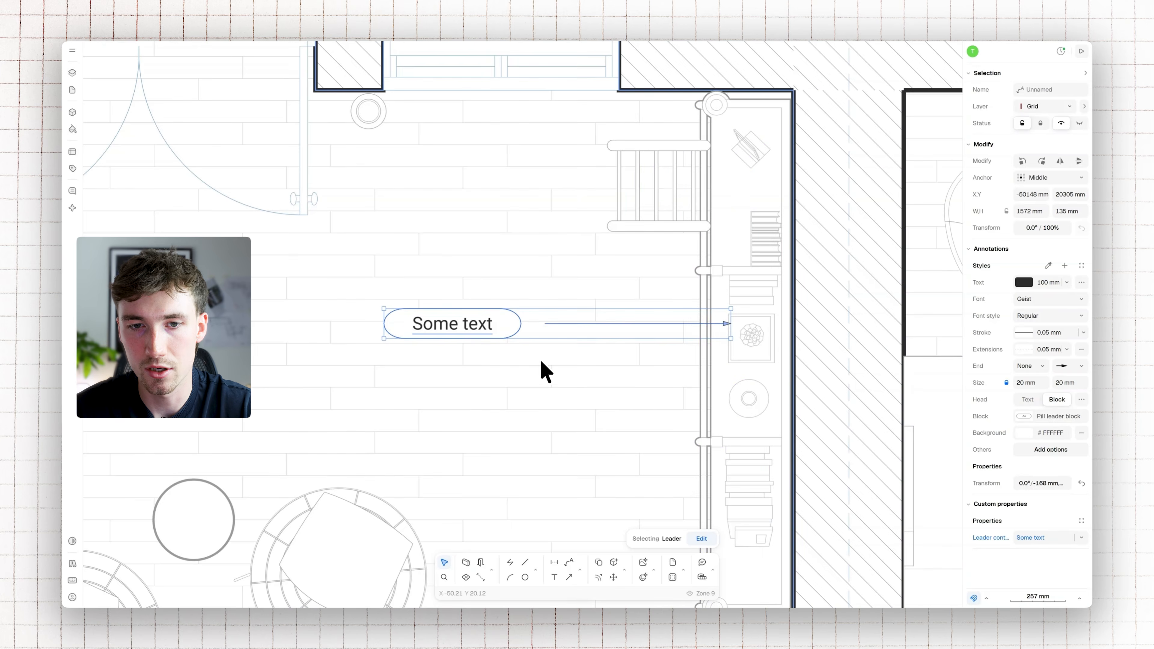
Set the bookshelf leader's content property to L01, and change it to BS01
click(1053, 539)
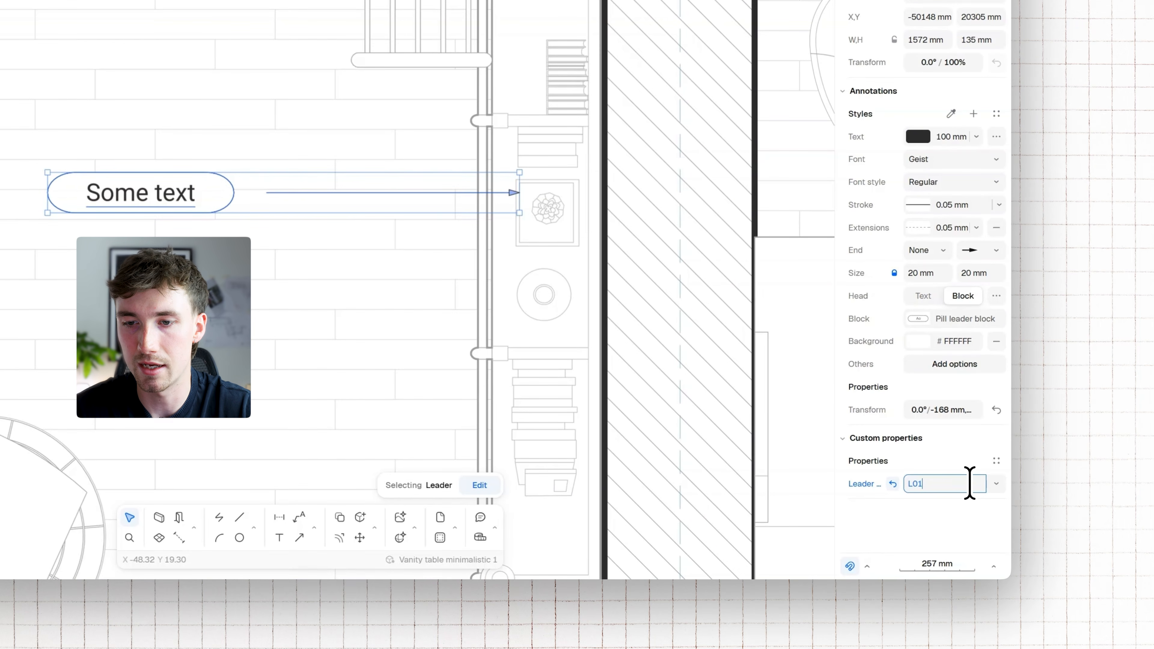
key(Return)
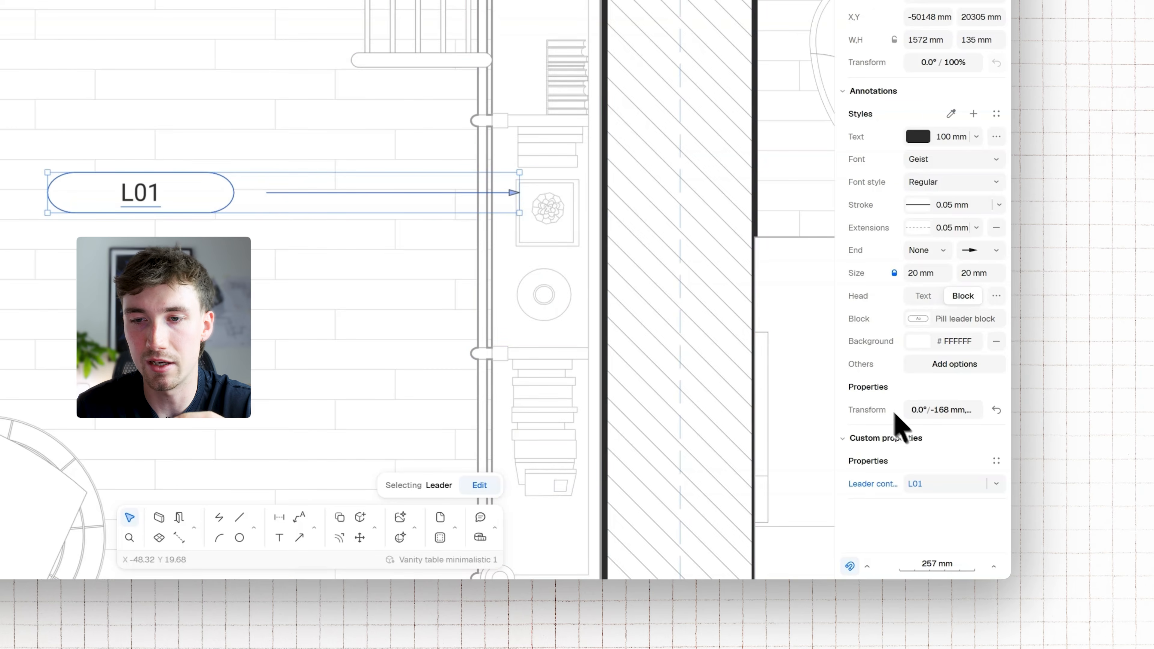
click(931, 483)
text(BS)
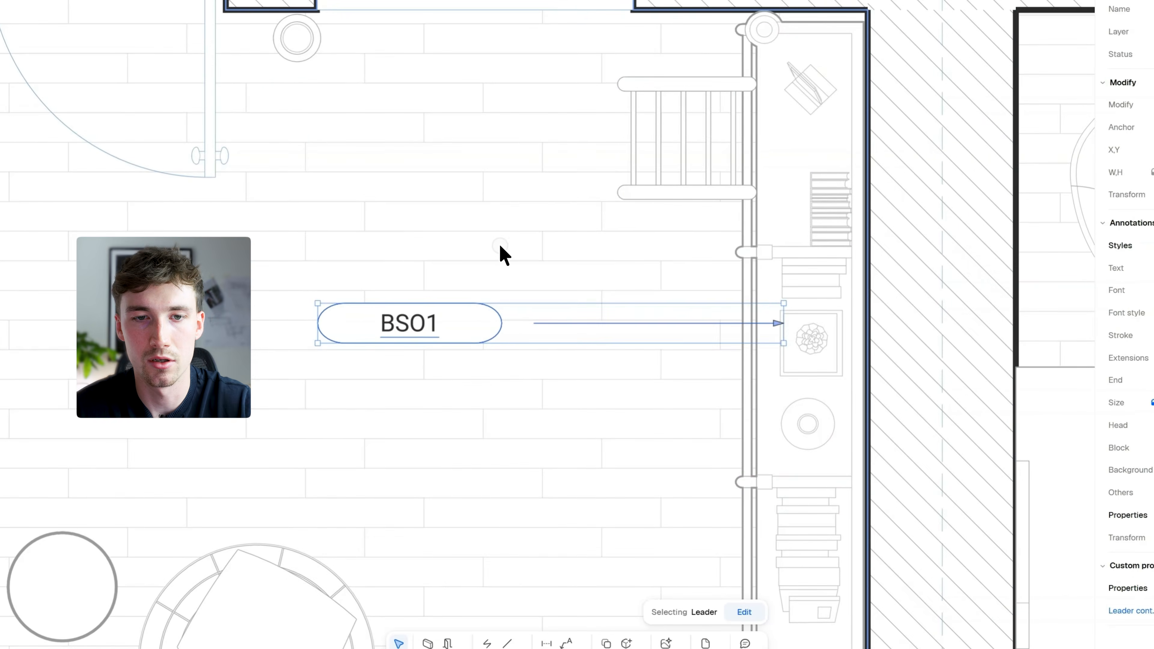
Shorten the BS01 leader's pill from its outer end so it fits more closely around the text
click(520, 265)
scroll(514, 320, up, 3)
scroll(499, 335, down, 2)
click(448, 361)
double_click(363, 357)
drag(341, 352, 411, 353)
drag(411, 353, 397, 353)
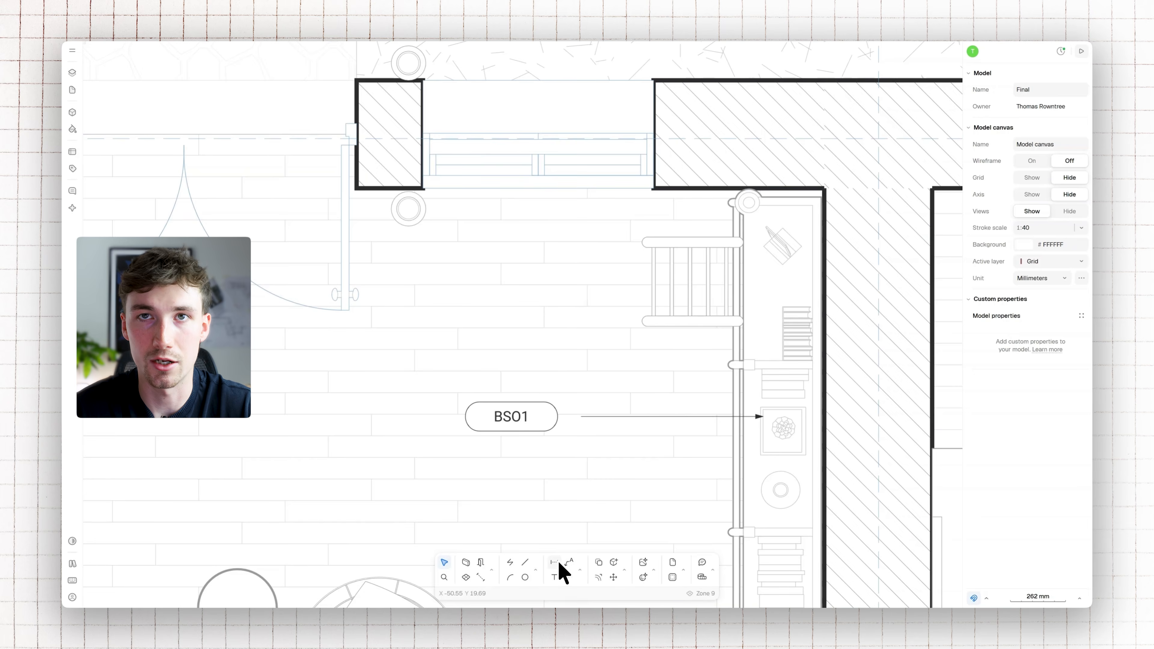
Add a second pill-head leader with a bent line pointing up at the window beside the double doors
click(579, 570)
click(602, 475)
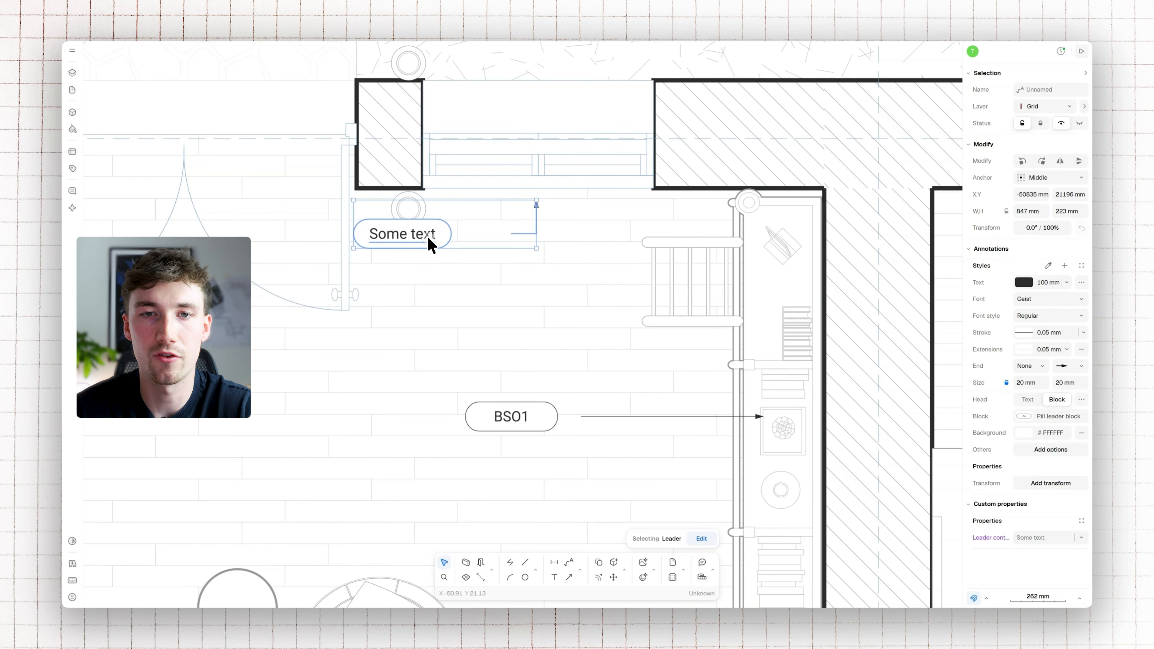
Set the window leader's content to W01, and move its pill up against the landing line
double_click(430, 246)
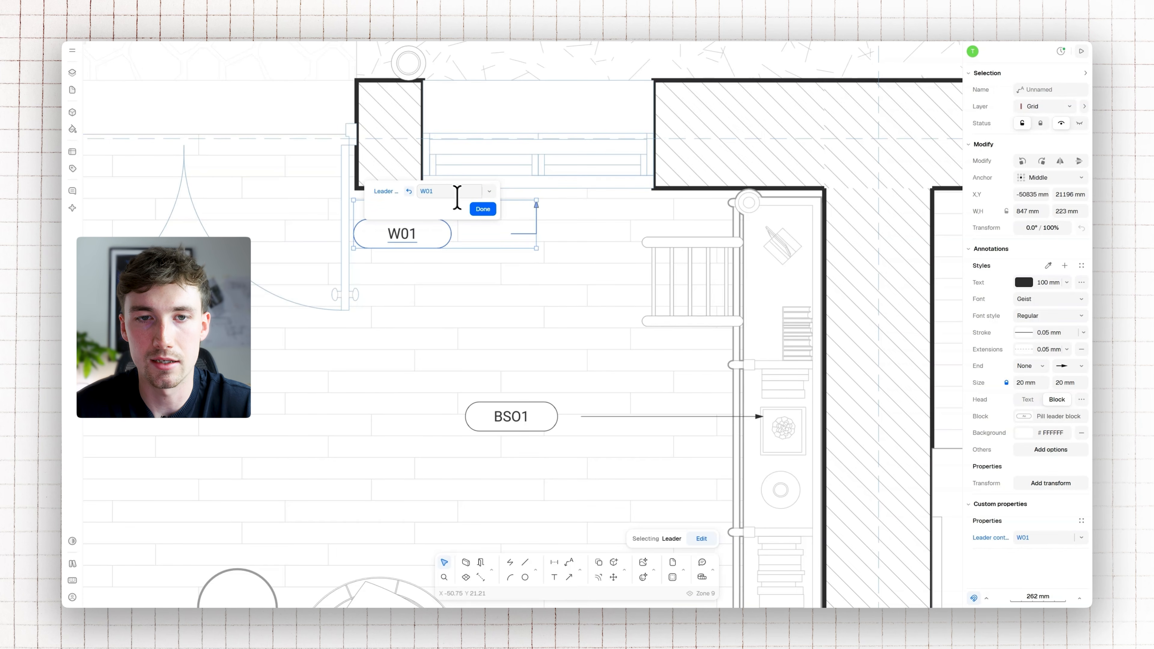
click(481, 210)
drag(583, 236, 589, 237)
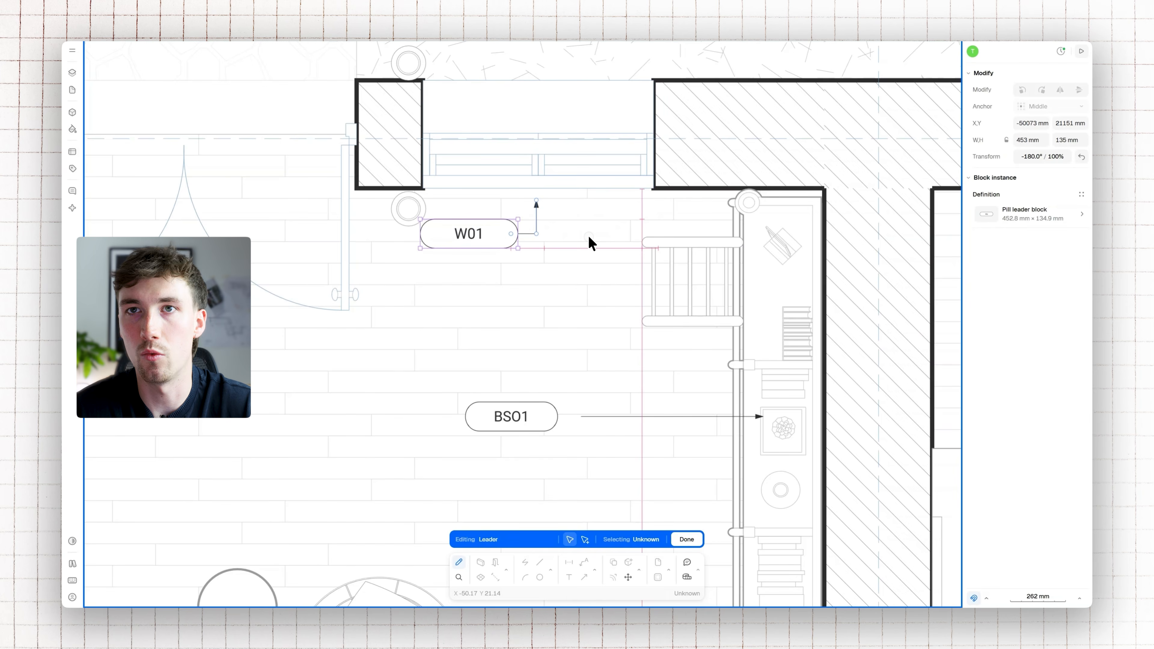
key(Escape)
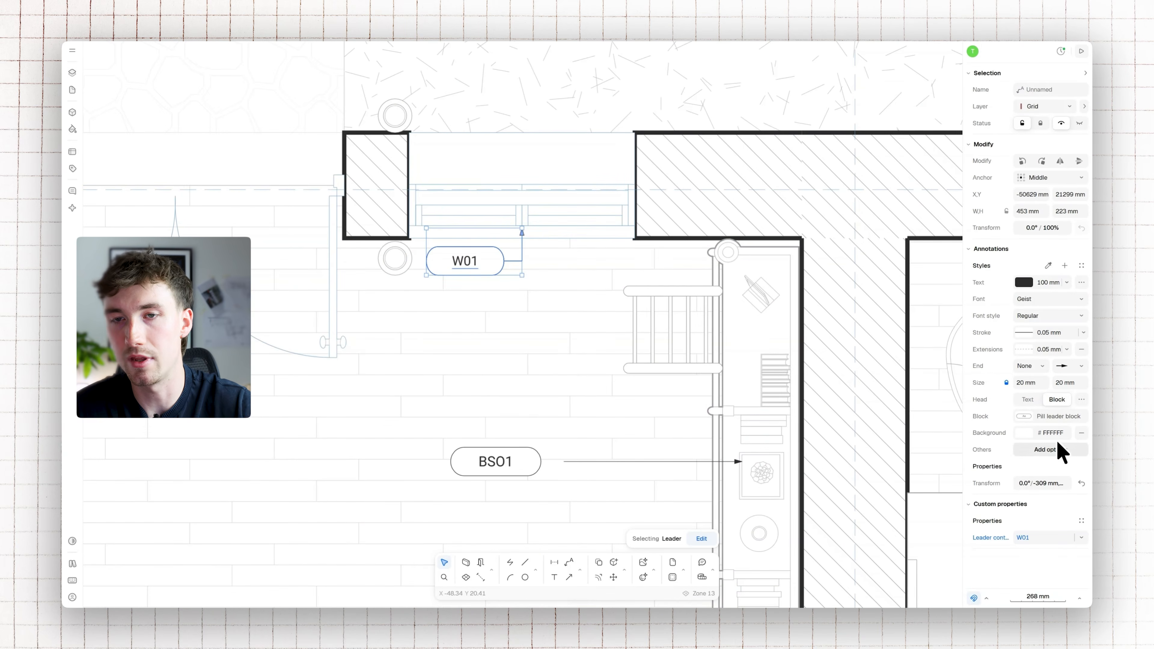
Try the W01 leader's alternative head positions and rotations, keeping the original placement, and set its head gap to 0 mm
click(1080, 400)
click(922, 437)
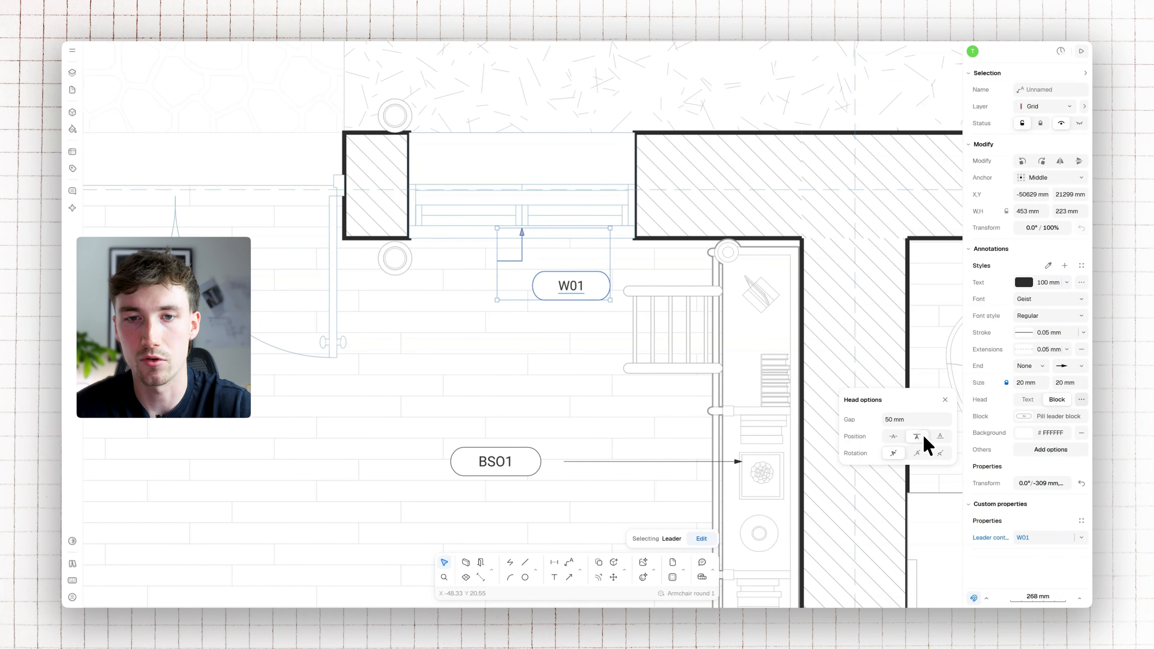
click(939, 436)
click(893, 437)
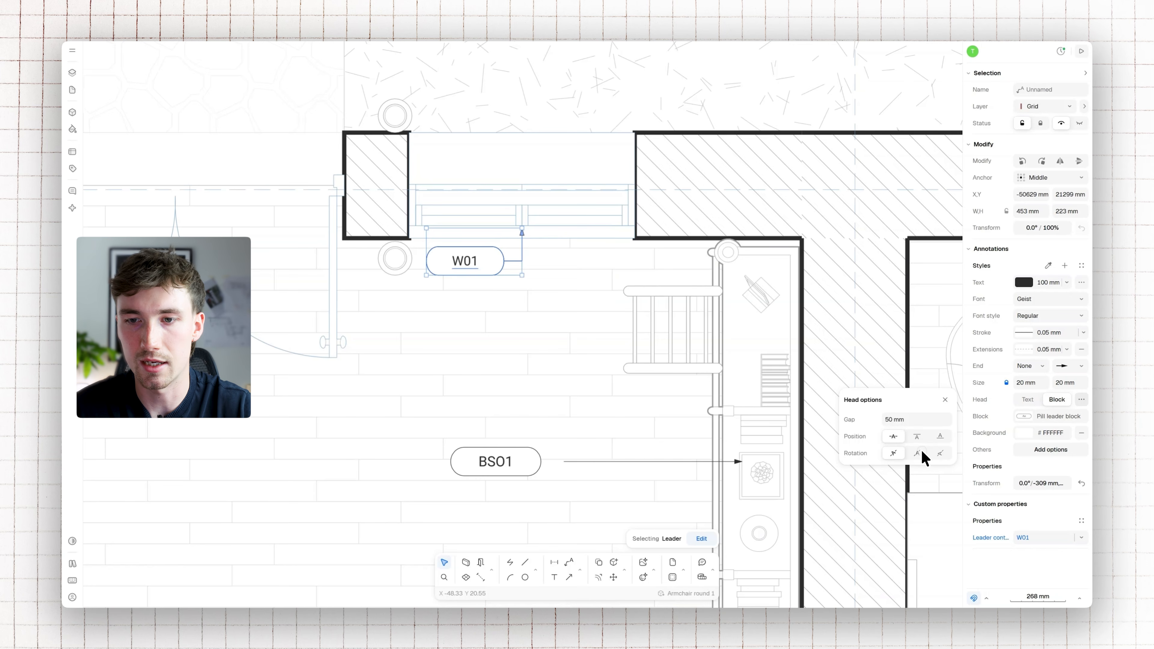
click(939, 453)
click(893, 453)
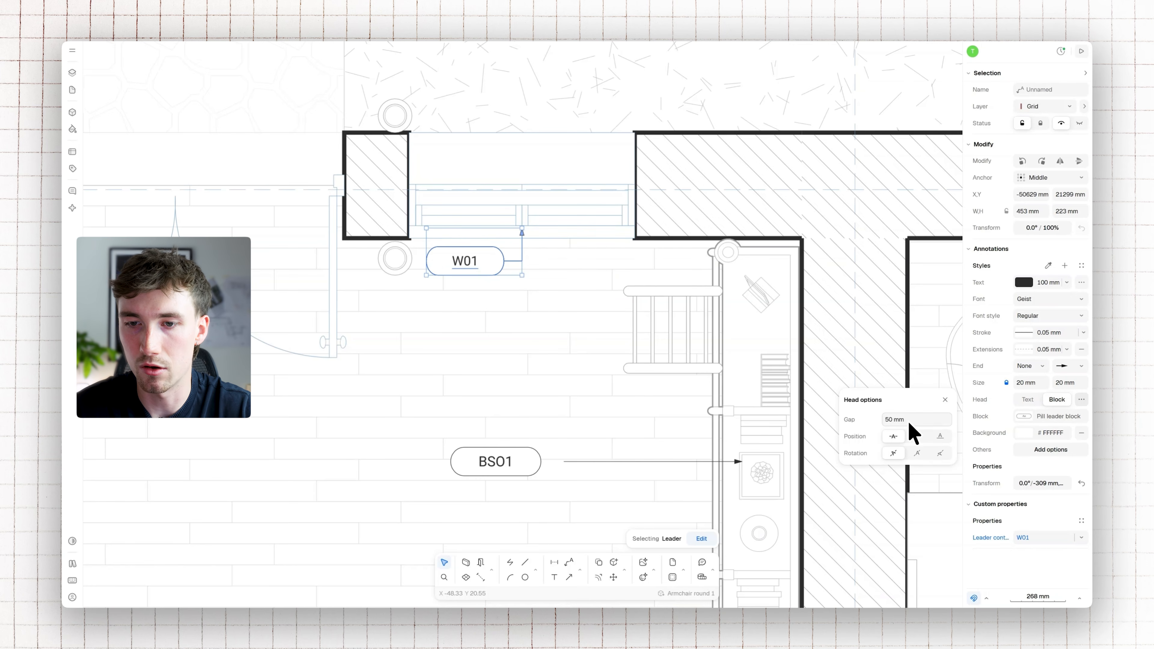
text(0)
key(Return)
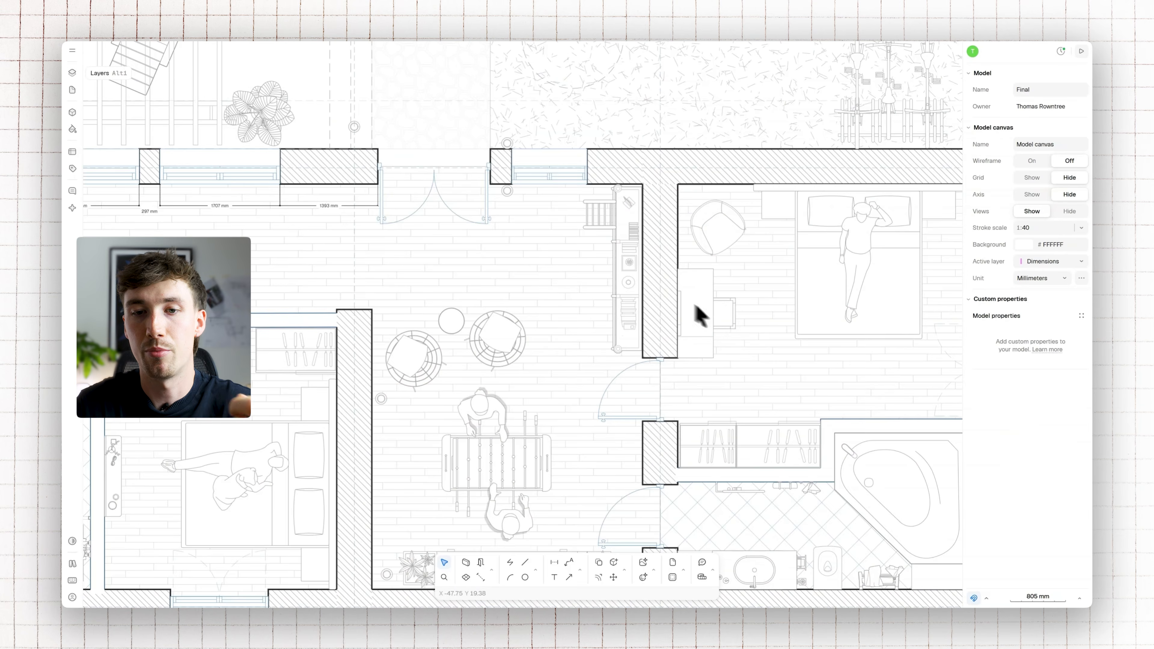
Draw a horizontal arrow about 1497 mm long, pointing from the open floor to the built-in bookshelf
scroll(563, 284, up, 3)
click(580, 570)
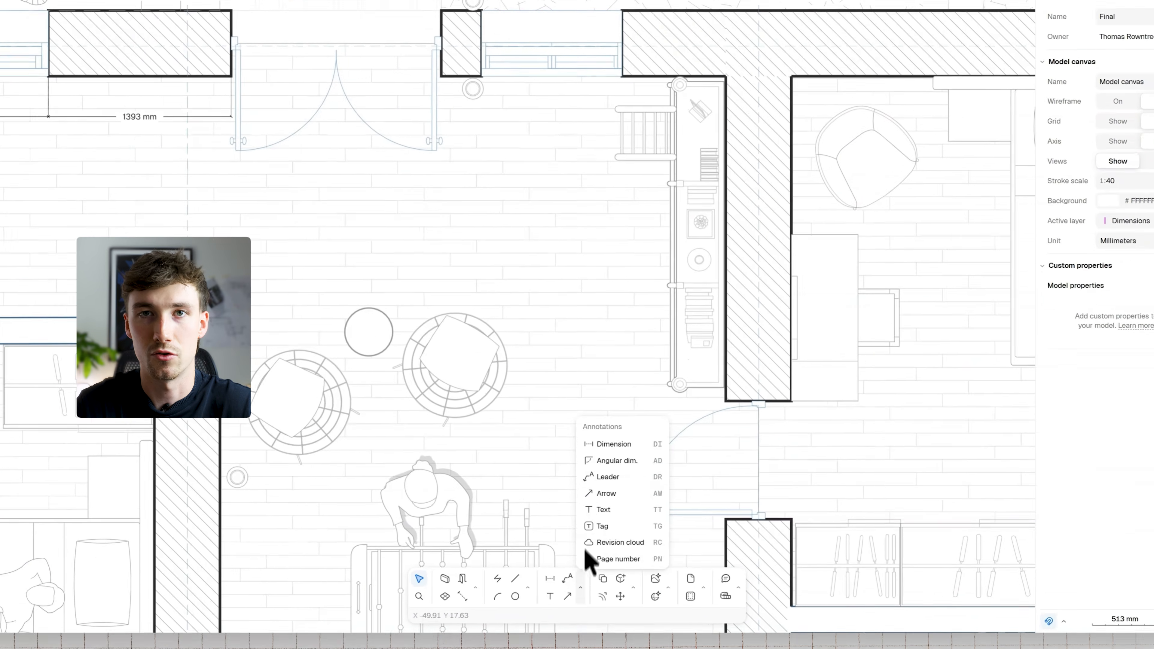
click(621, 496)
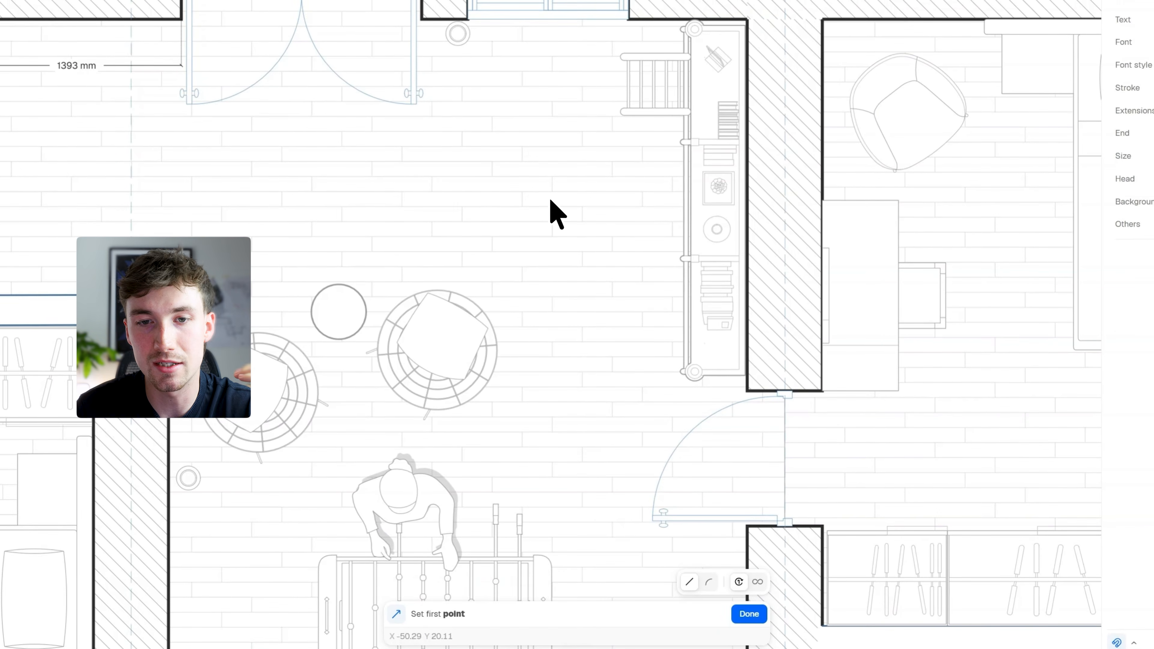
click(485, 198)
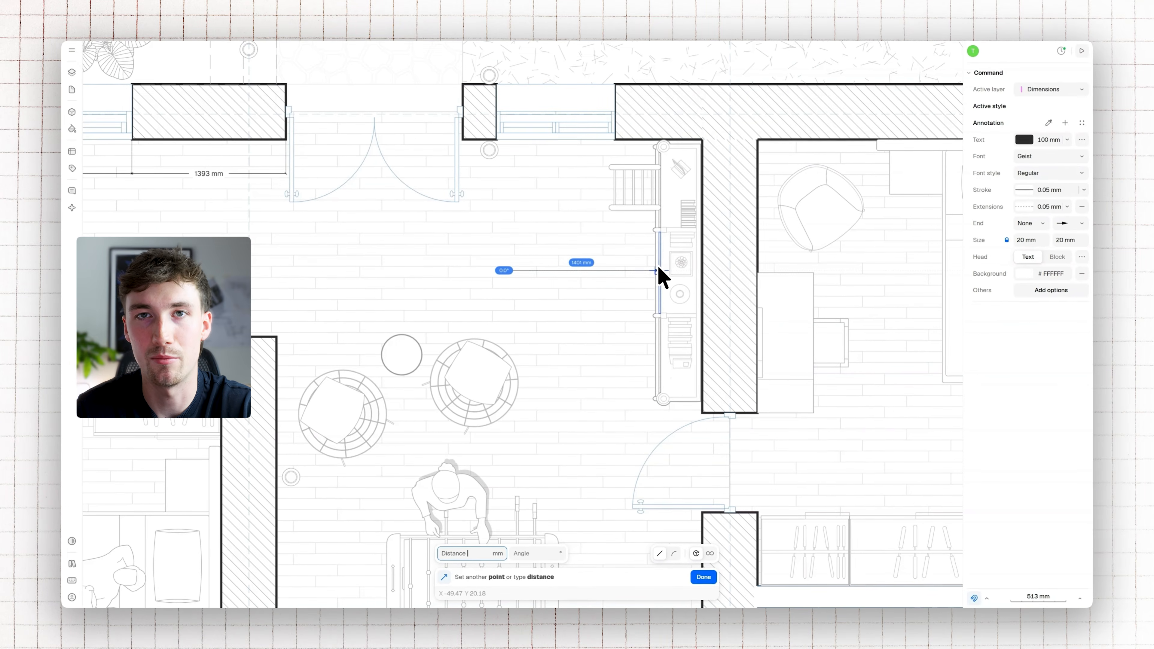
click(666, 270)
Set the bookshelf arrow's stroke to 1 mm and its arrowhead size to 100 mm
scroll(563, 262, up, 3)
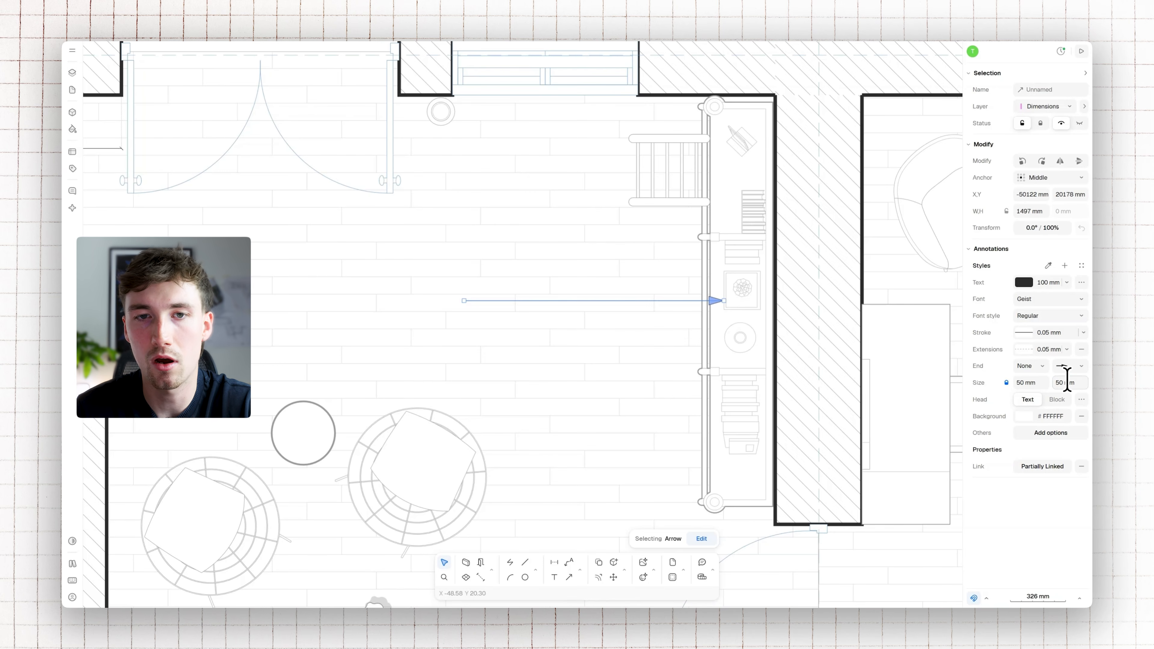
click(1060, 330)
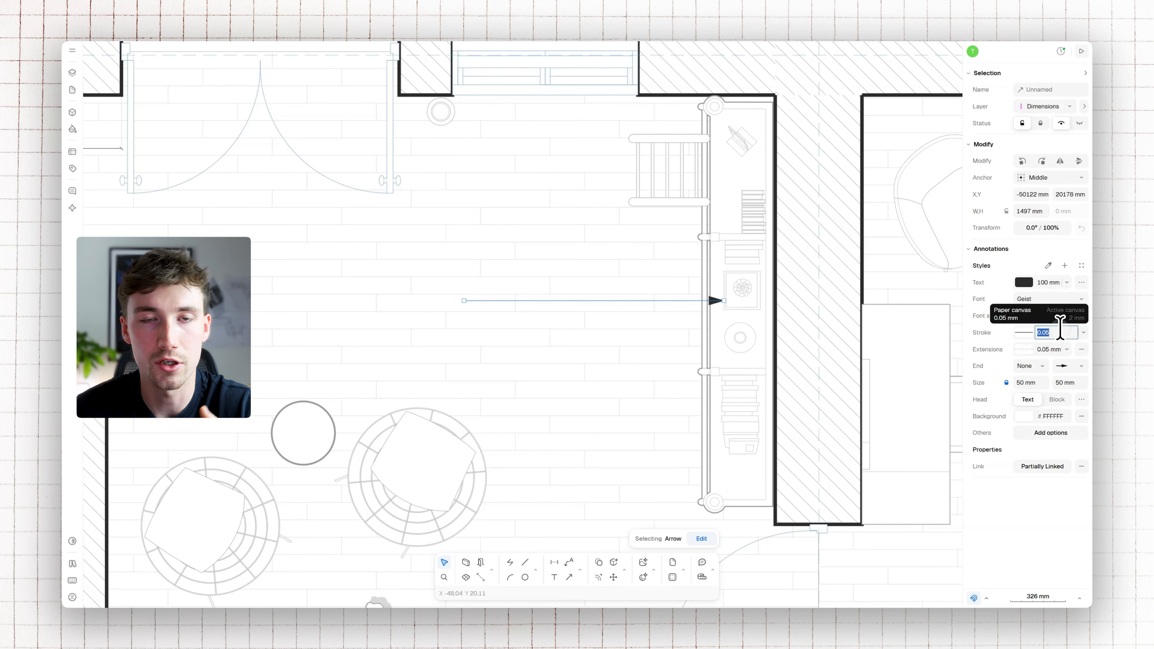
text(1)
key(Return)
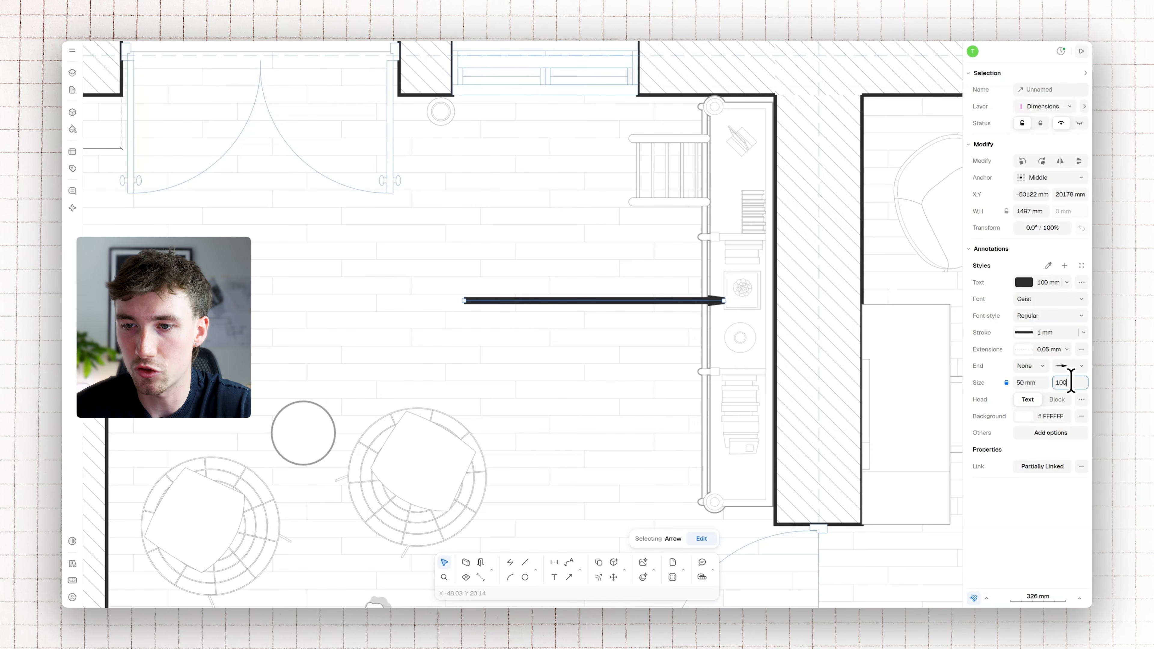
Turn the arrow to point straight down and move it outside the house, centred on the double doors
drag(683, 302, 567, 294)
drag(342, 294, 468, 305)
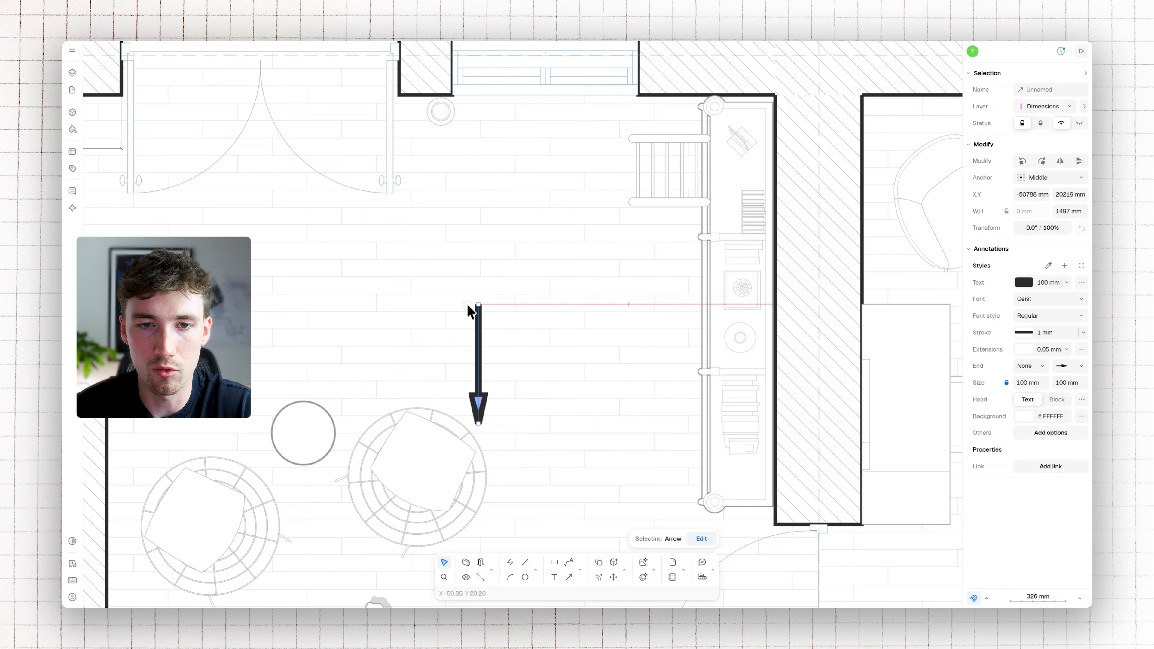
scroll(507, 347, down, 5)
drag(599, 409, 510, 243)
key(Escape)
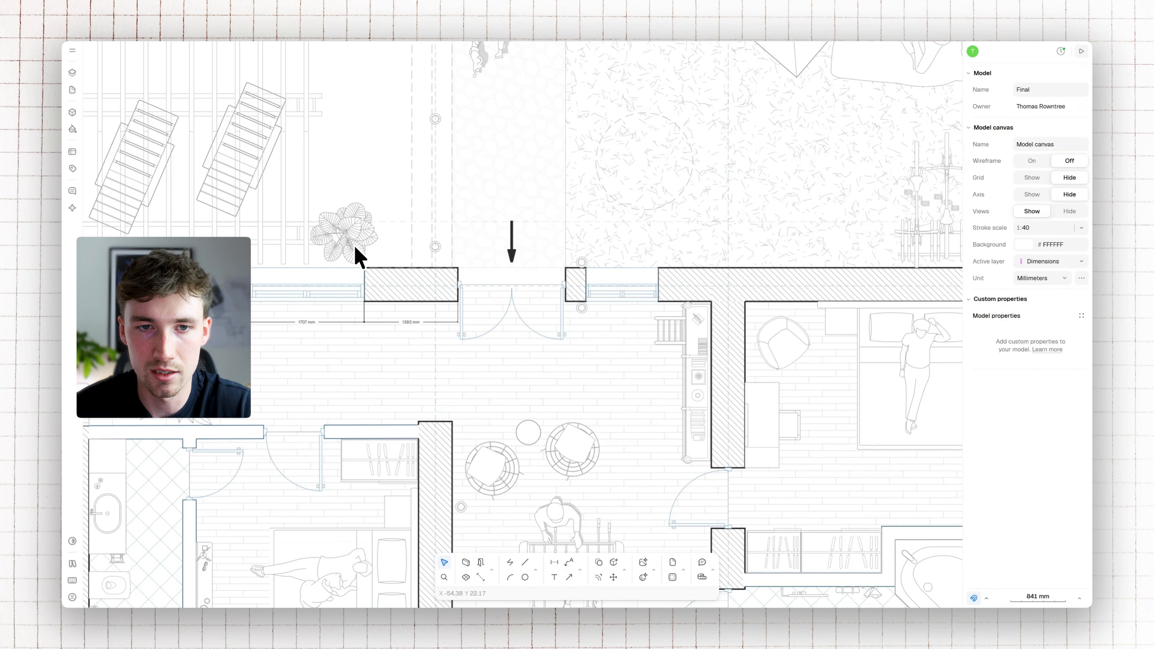
Add a text annotation reading ENTRANCE outside the double doors, near the entrance arrow
scroll(436, 232, up, 3)
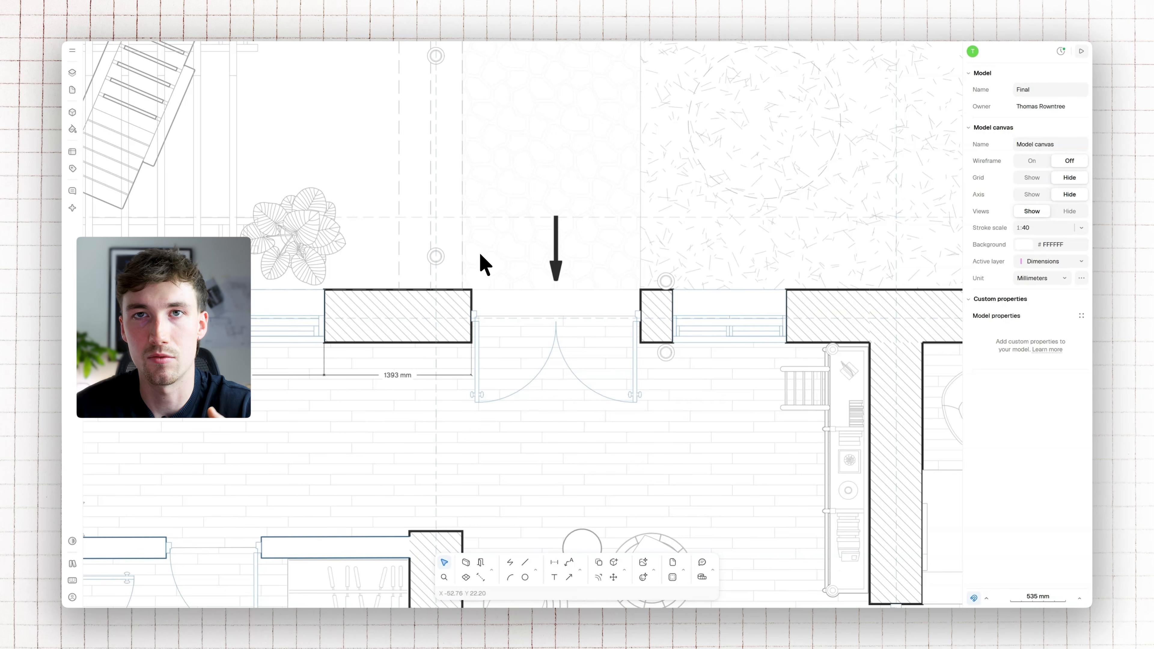
click(580, 569)
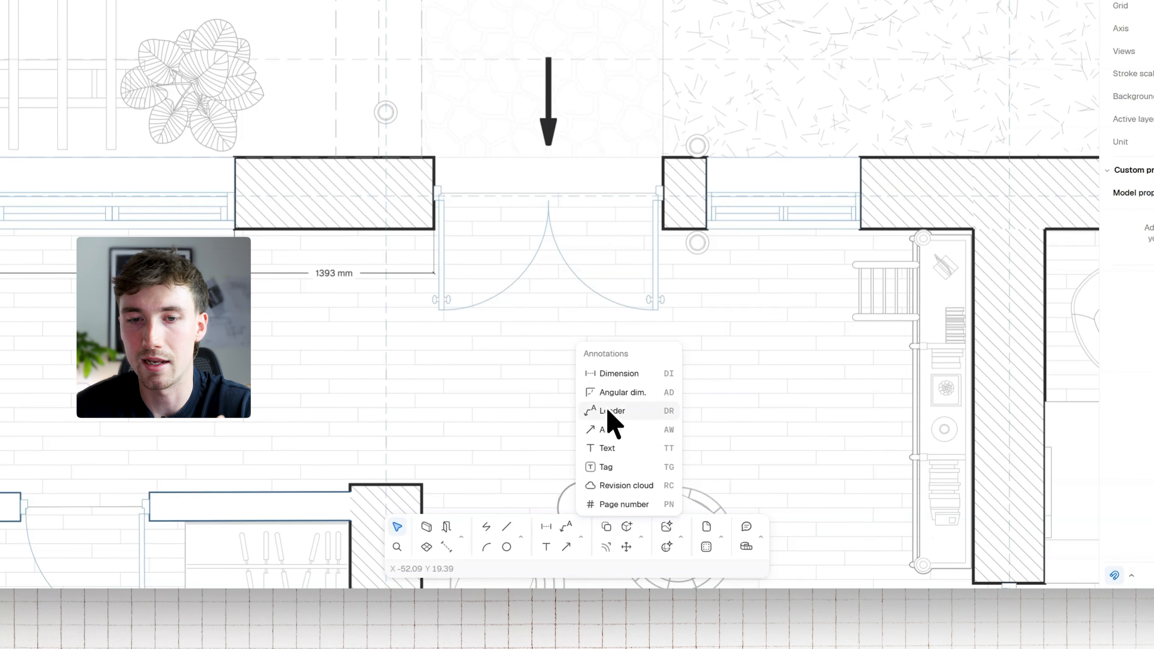
click(618, 450)
click(500, 45)
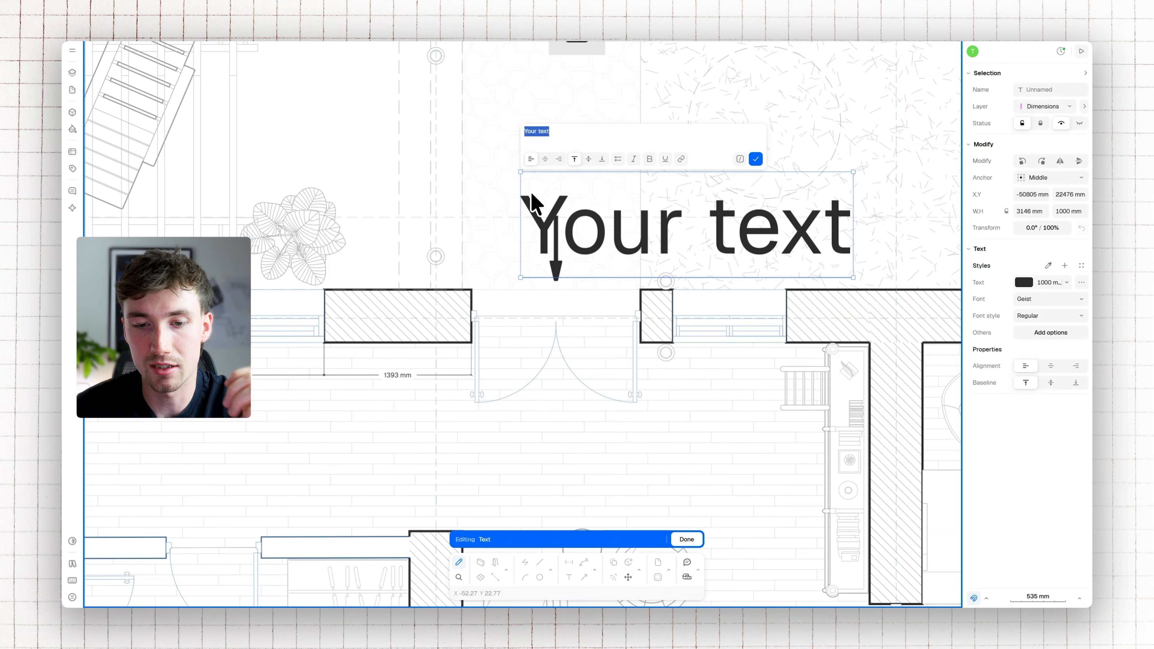
text(ENTR)
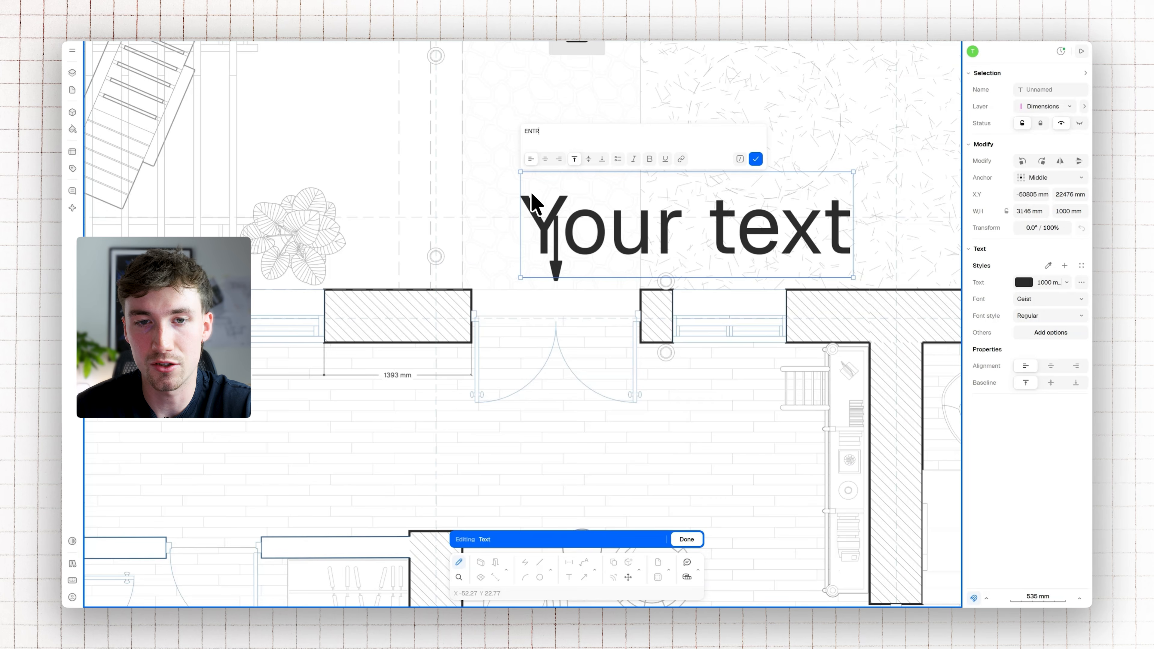
text(ANCE)
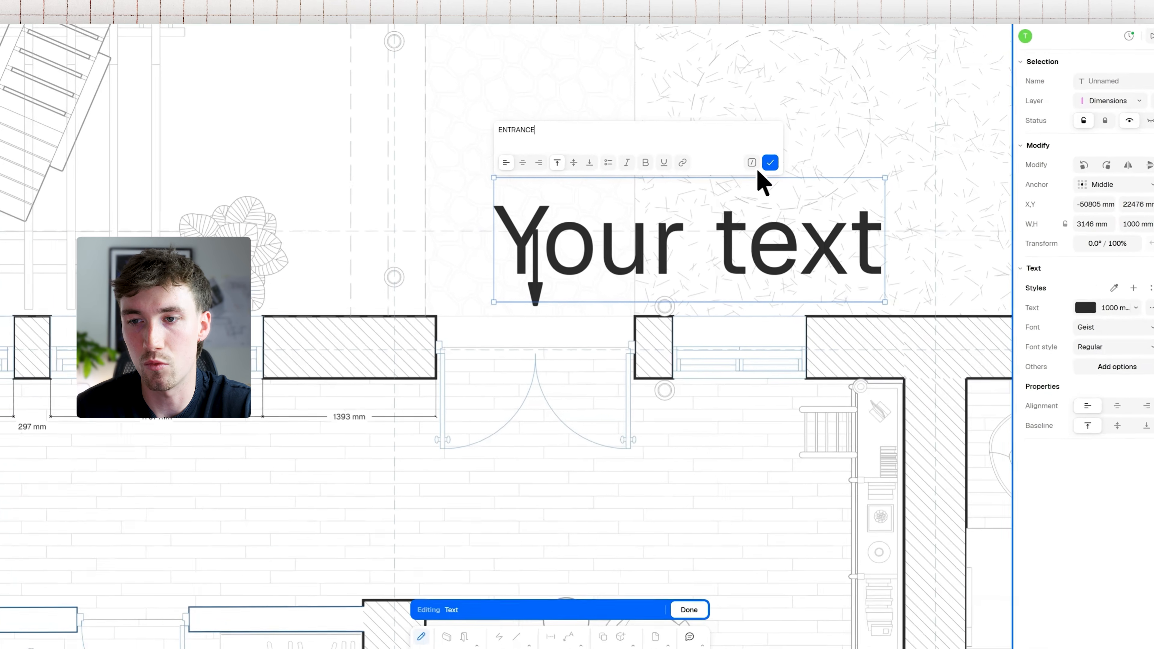
click(756, 159)
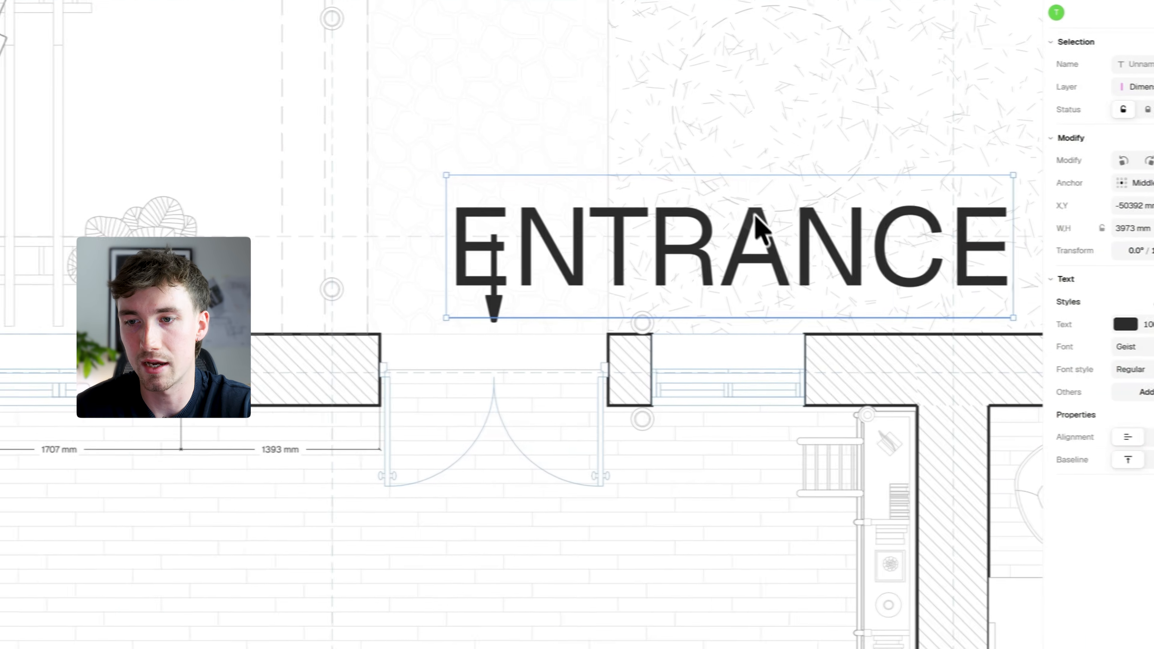
Set the ENTRANCE text to 200 mm in the Light font style and centre it just above the entrance arrow
click(950, 323)
text(200)
key(Return)
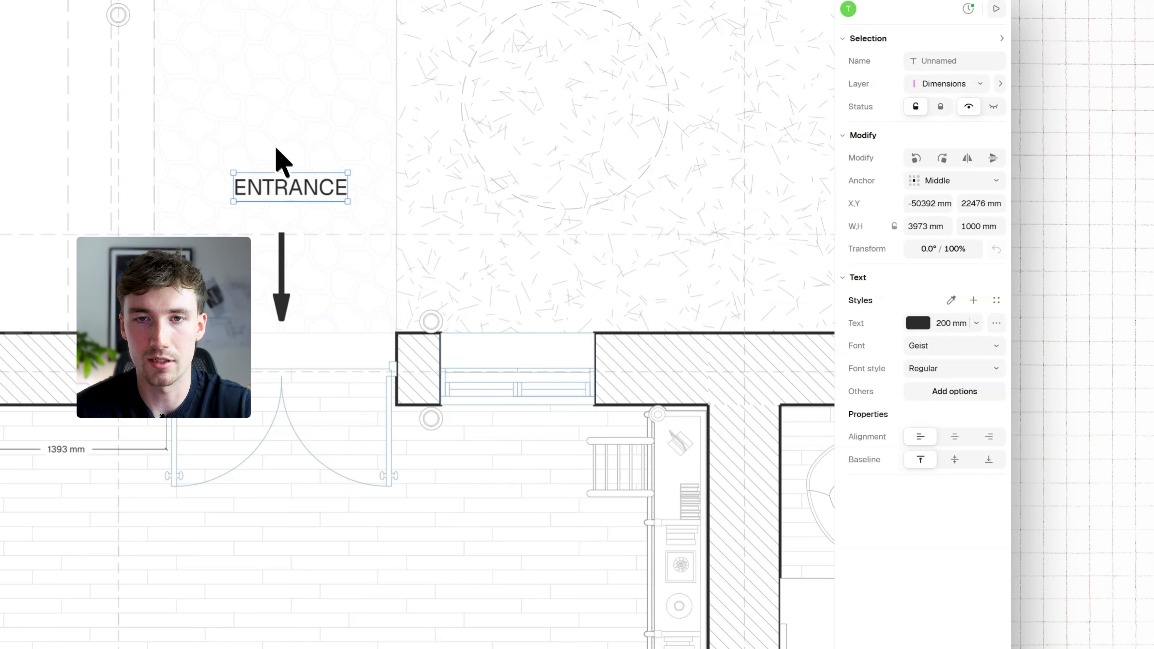
drag(298, 191, 290, 200)
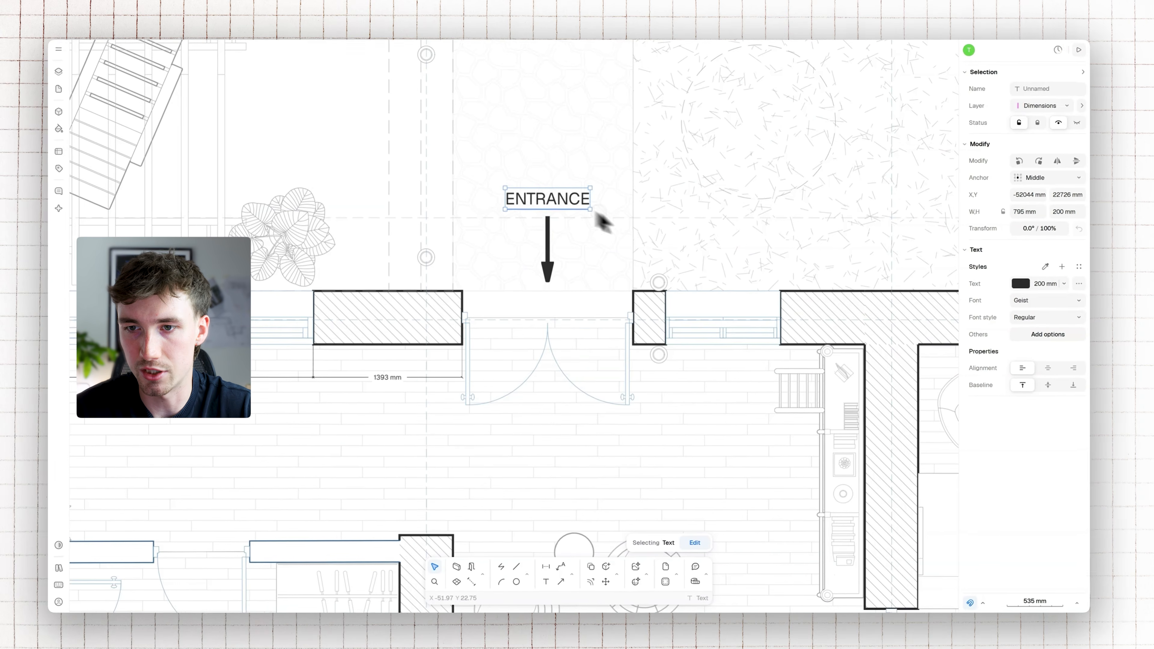
click(1060, 314)
click(1037, 348)
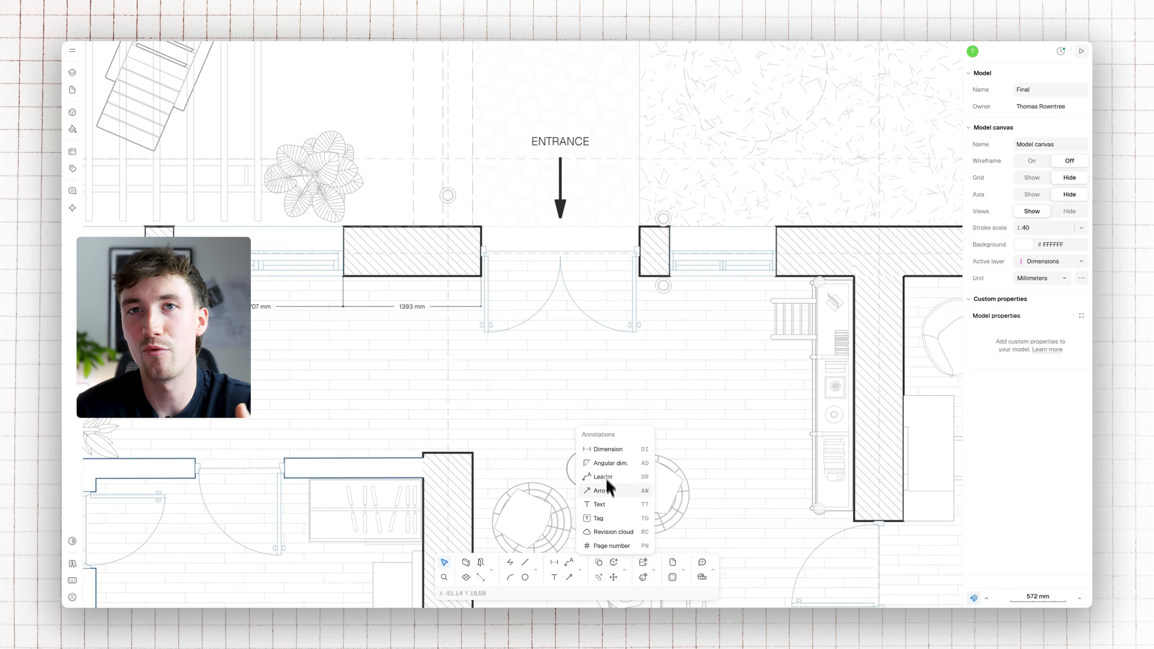
click(606, 487)
Draw two curved arrows fanning out from the double doors, one sweeping down to the left and one down to the right
click(563, 296)
click(353, 394)
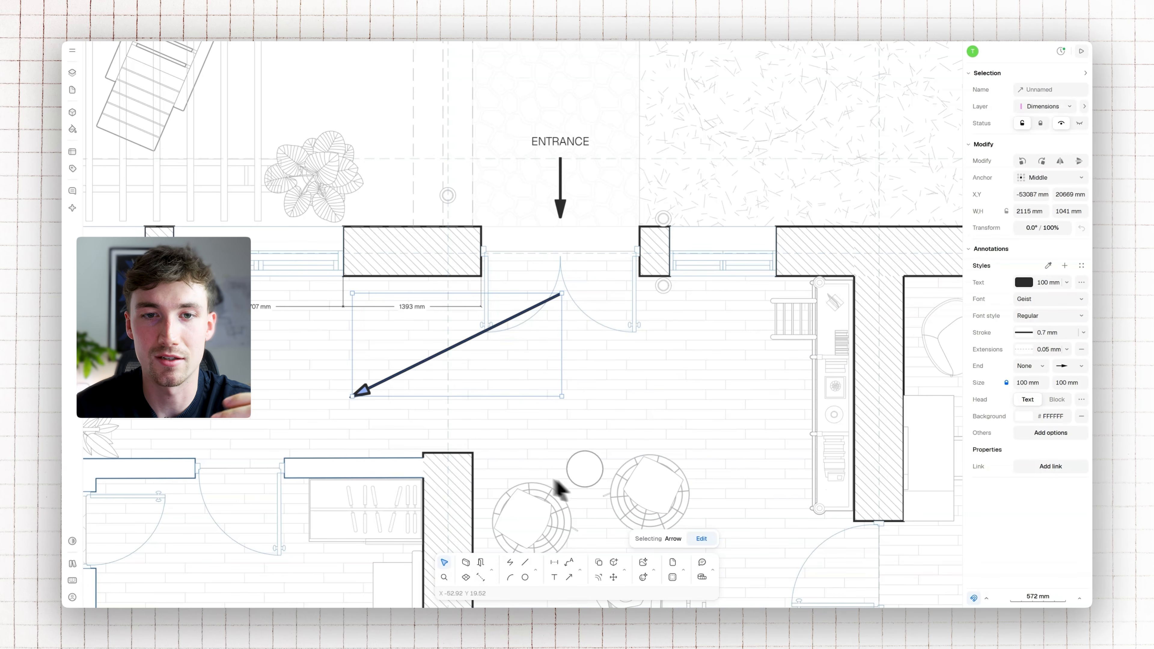
click(700, 539)
drag(458, 346, 560, 281)
drag(752, 324, 654, 342)
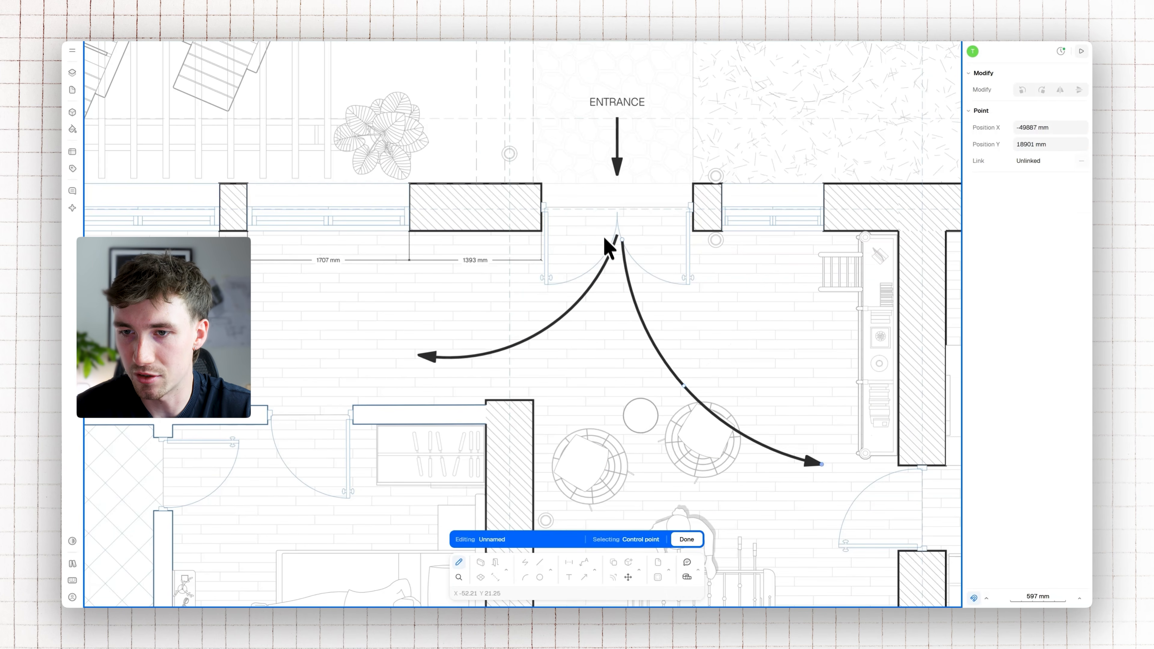
drag(621, 240, 617, 234)
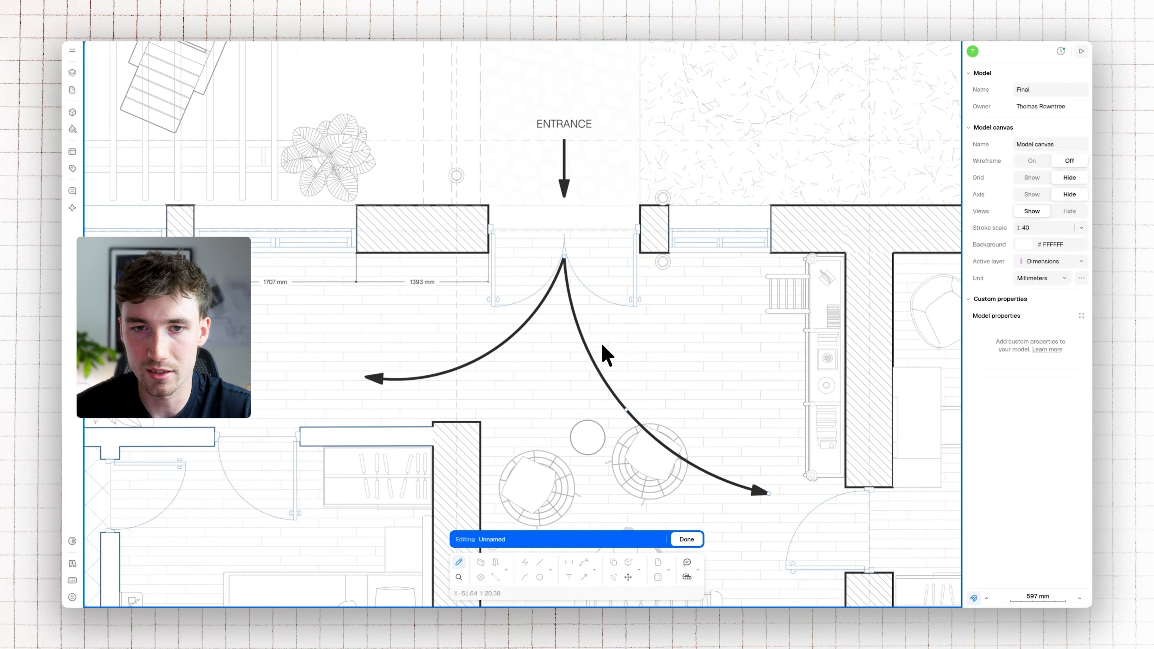
Fade the curved arrows by setting their opacity to 50%
shift+click(572, 337)
click(1022, 349)
click(899, 480)
text(50)
key(Return)
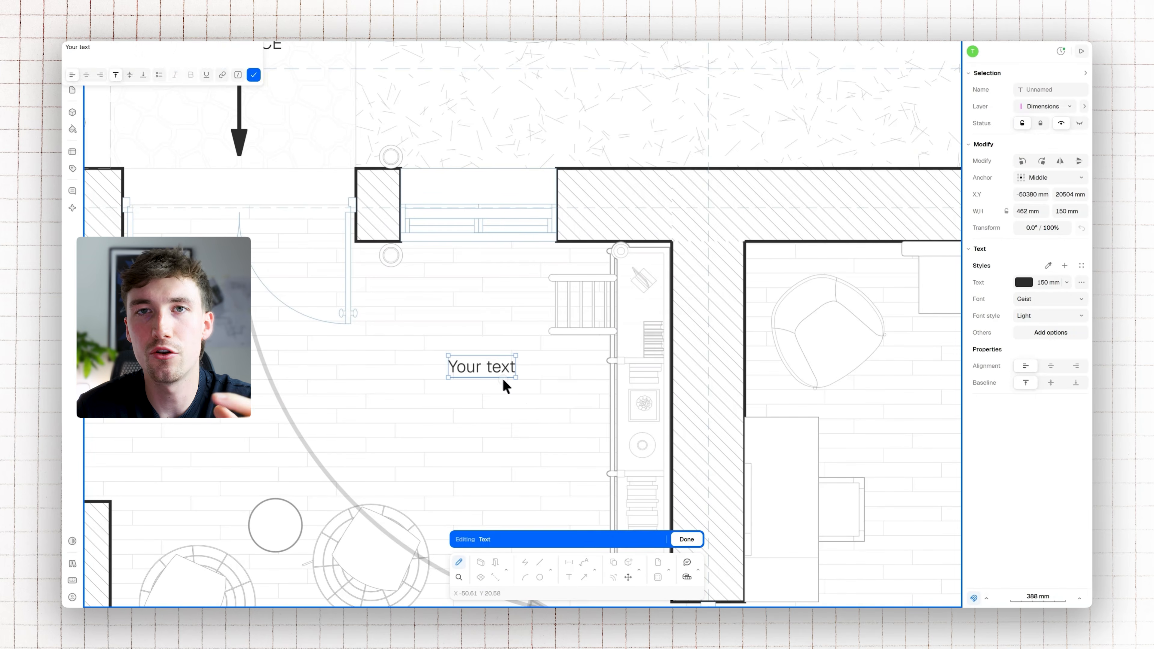
Add a 150 mm Light text reading "Built in bookshelf" on the open floor beside the bookshelf
text(Built in bookshelf)
drag(542, 364, 507, 376)
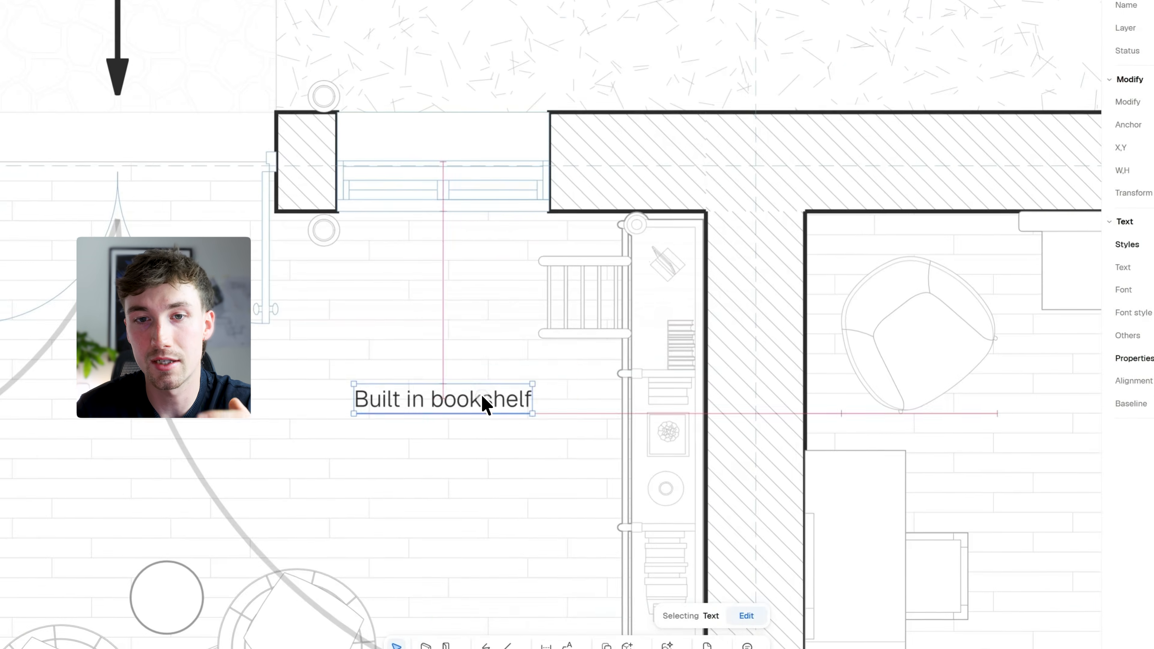
Try centre and right alignment on the "Built in bookshelf" text, return it to left alignment, and underline it
double_click(507, 376)
click(387, 365)
click(406, 366)
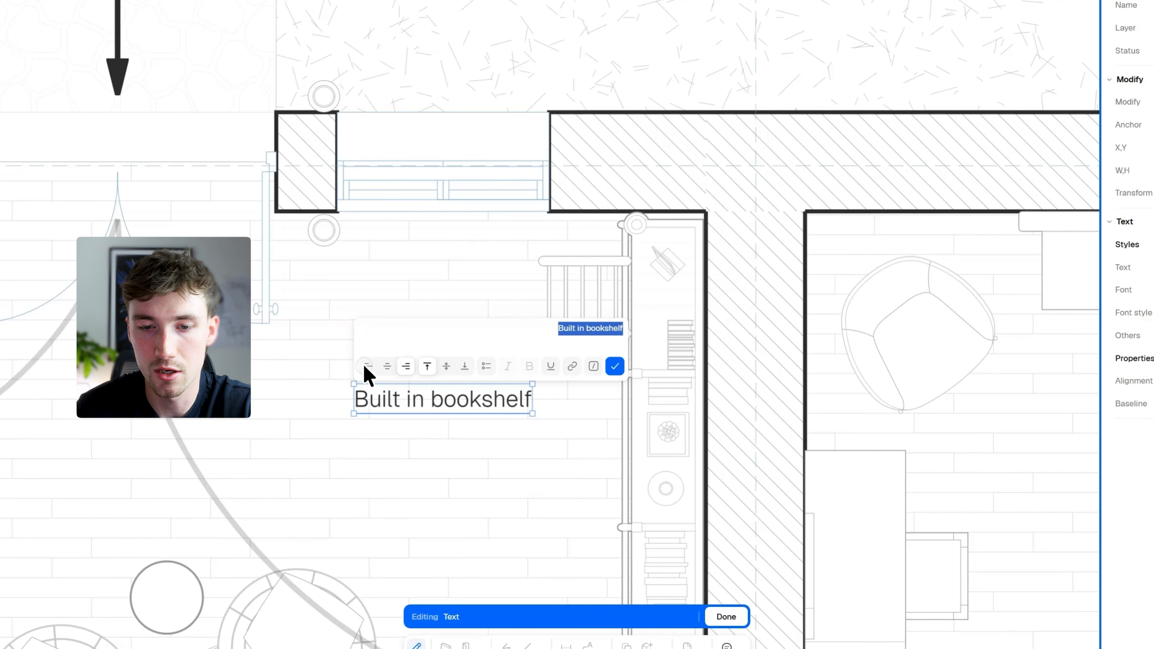
click(368, 366)
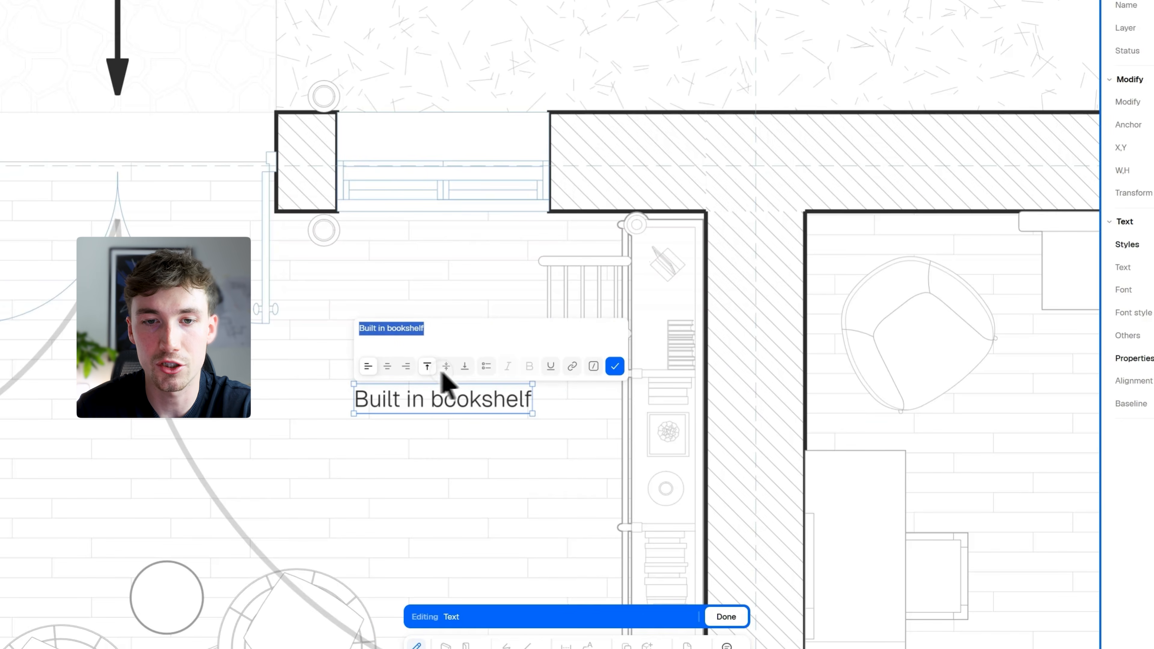
click(487, 366)
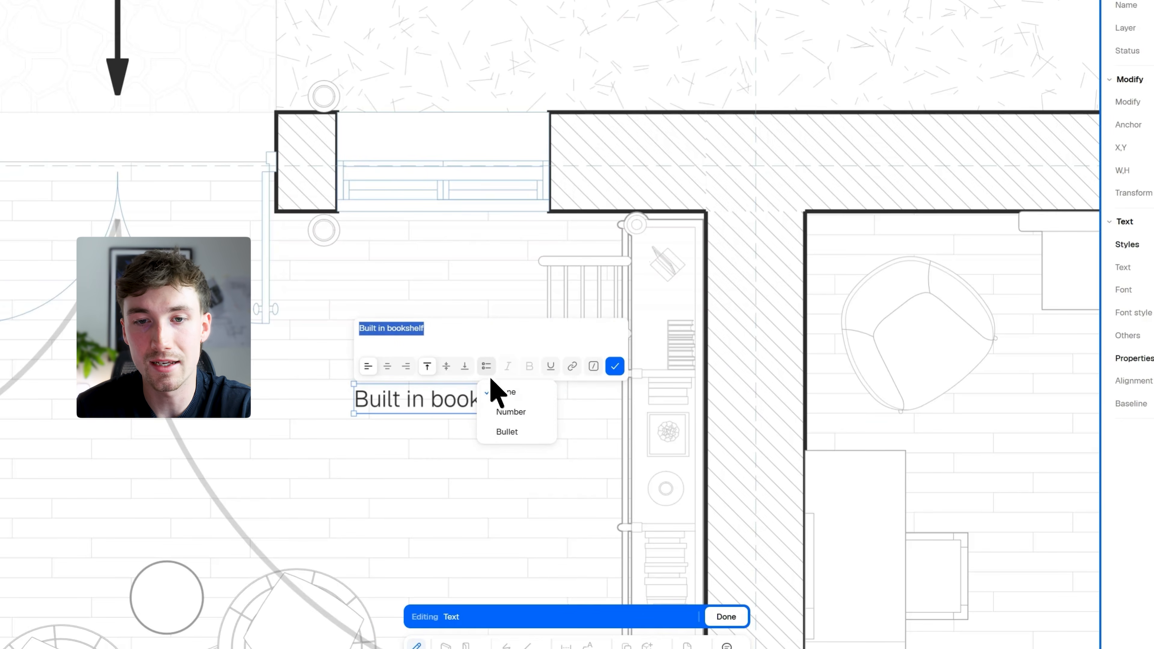
click(488, 368)
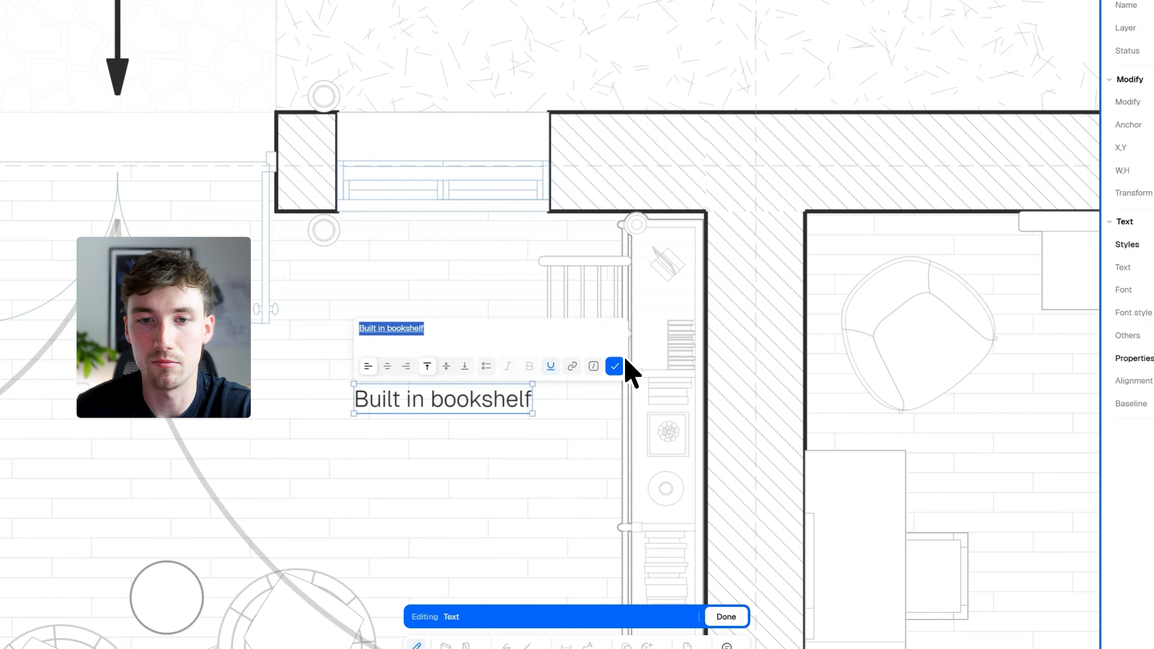
click(617, 366)
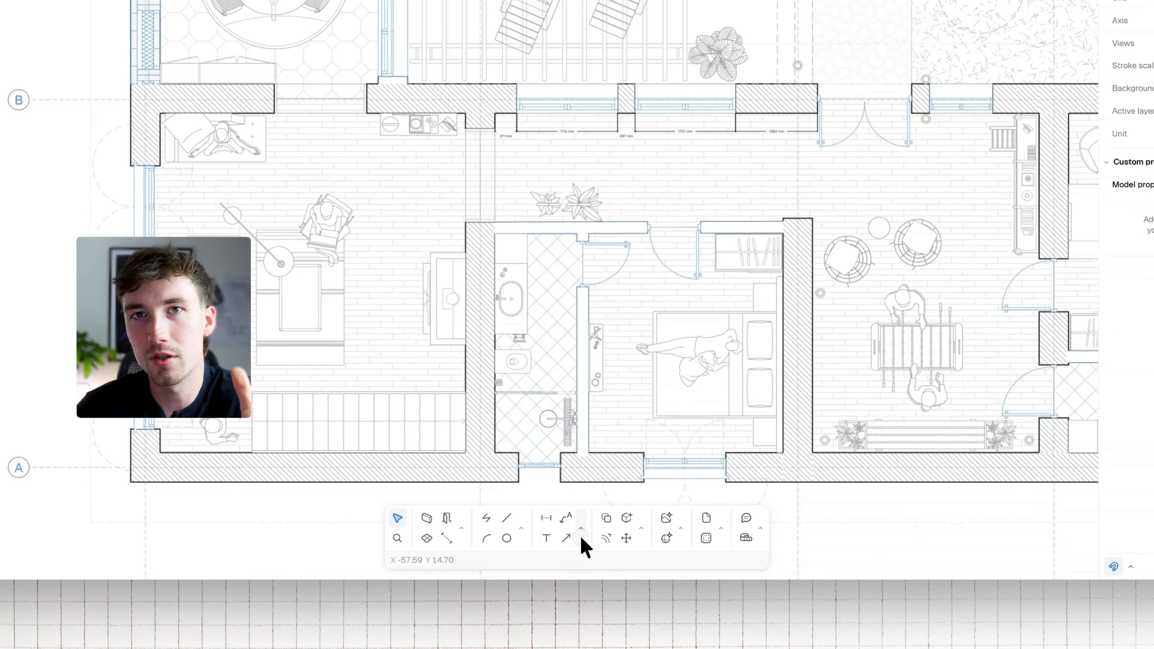
click(579, 531)
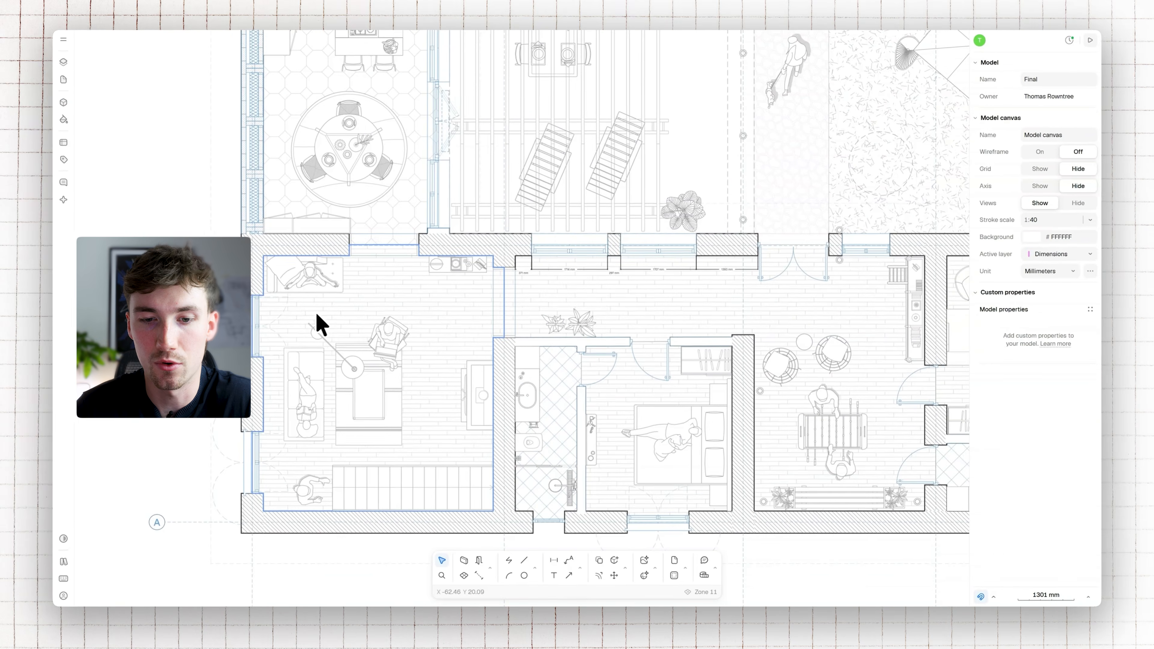
Add a custom Text property named Material in Value format to floor Zone 11 and set it to Timber
scroll(437, 296, up, 5)
click(533, 286)
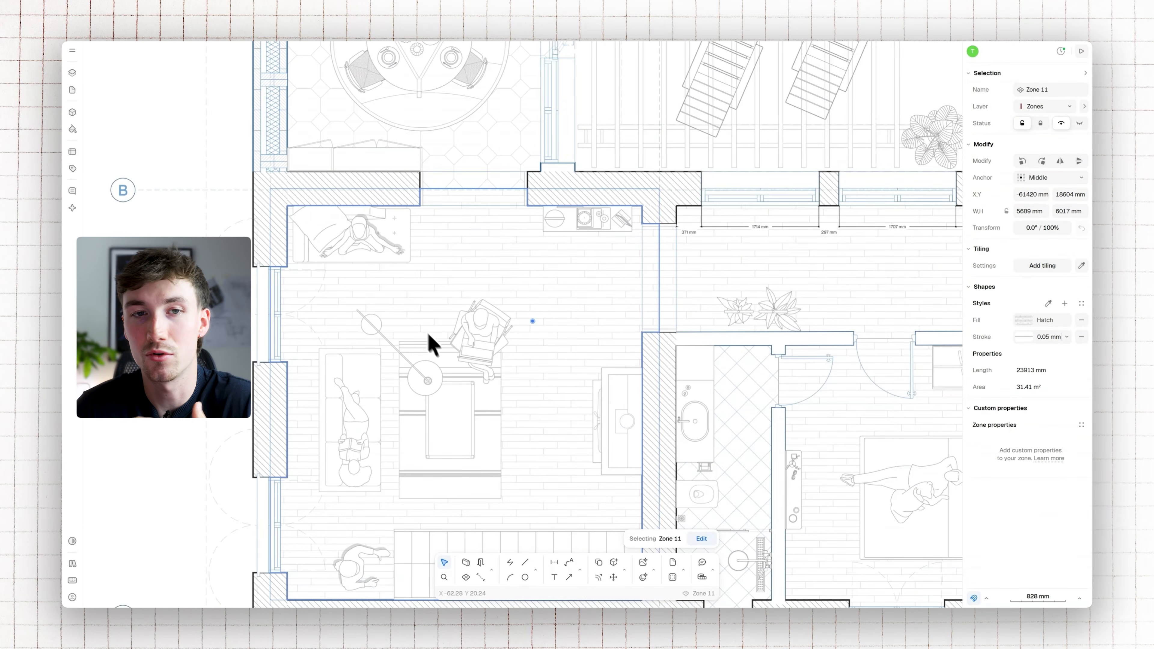
scroll(454, 331, down, 2)
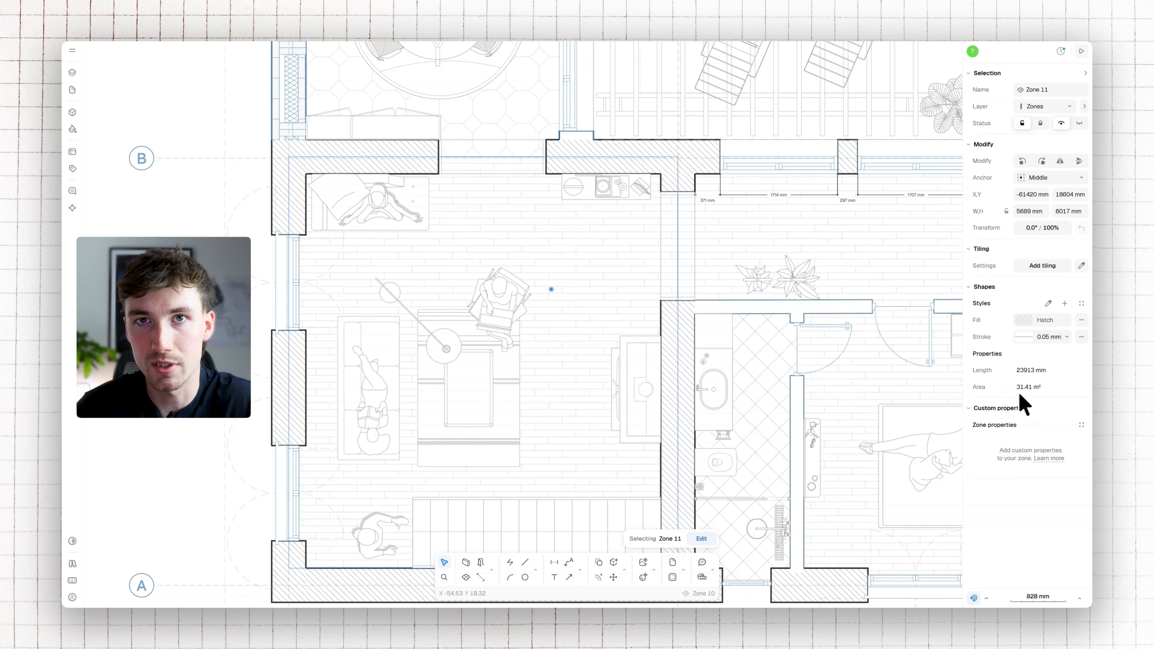
click(1081, 424)
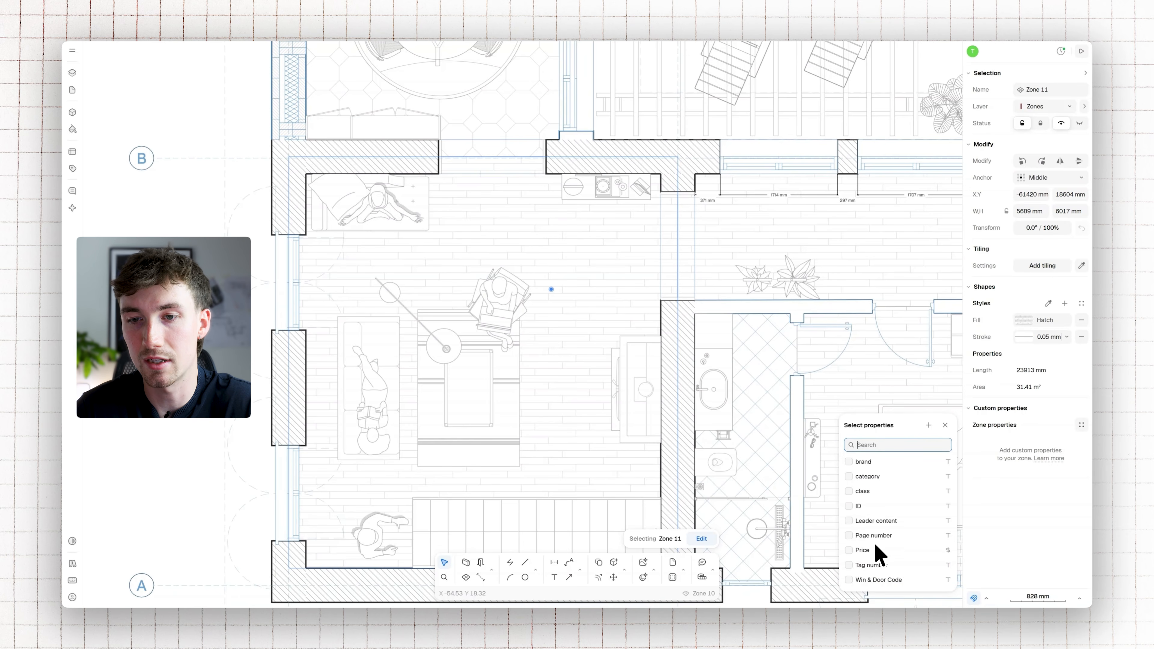
click(928, 424)
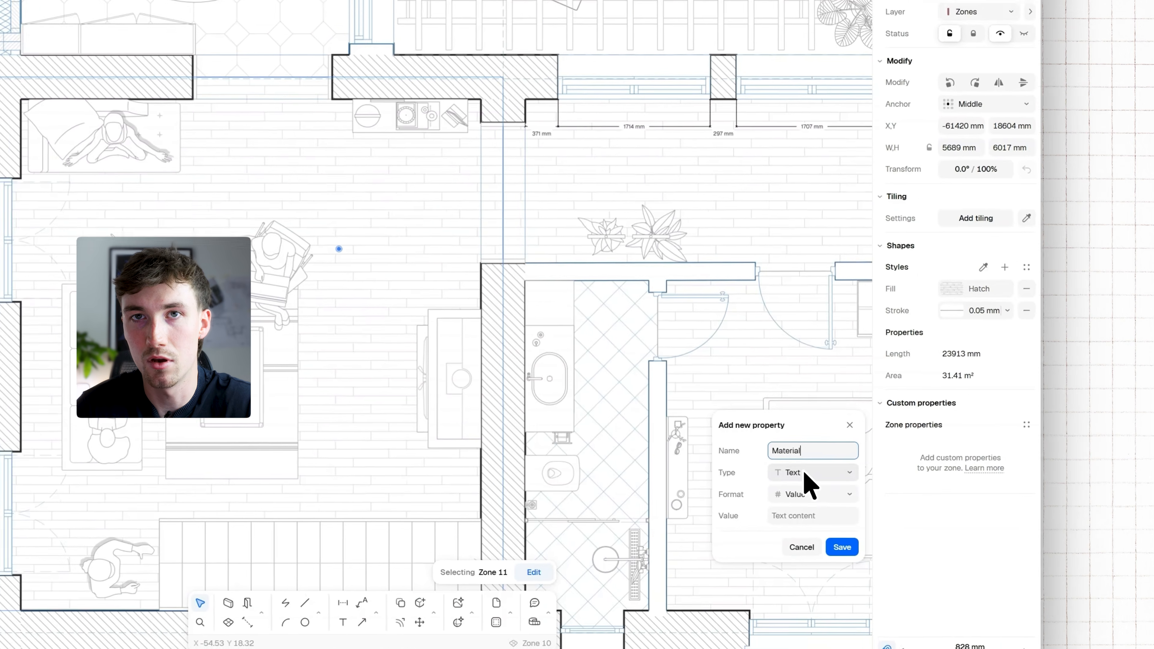
click(908, 463)
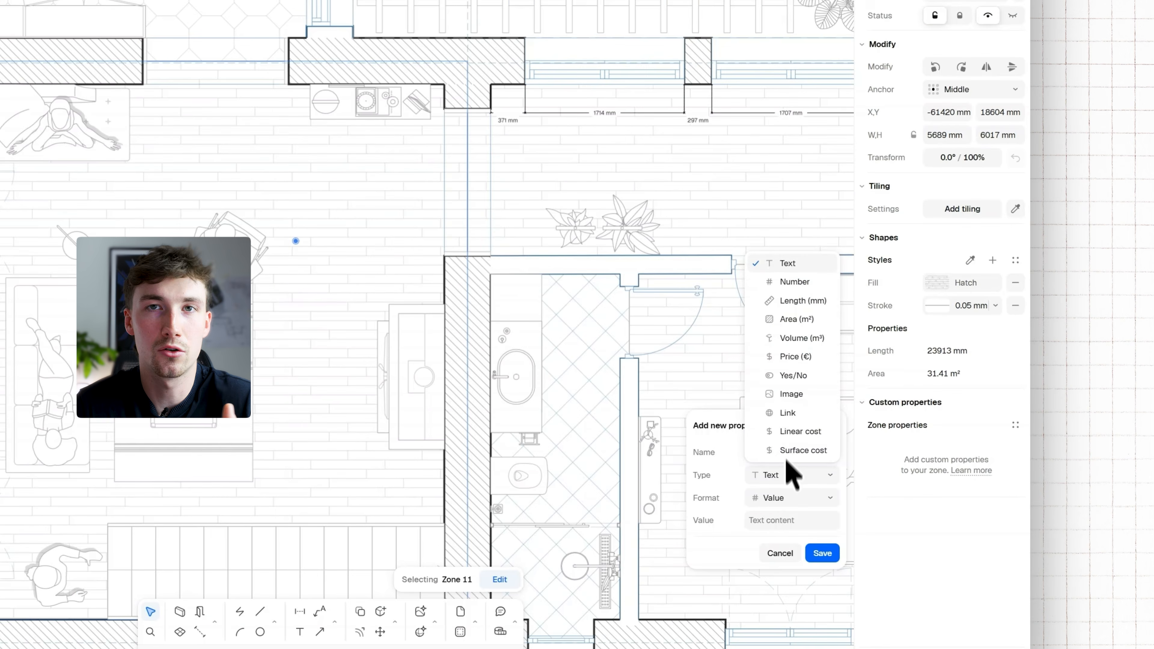
click(793, 263)
click(792, 498)
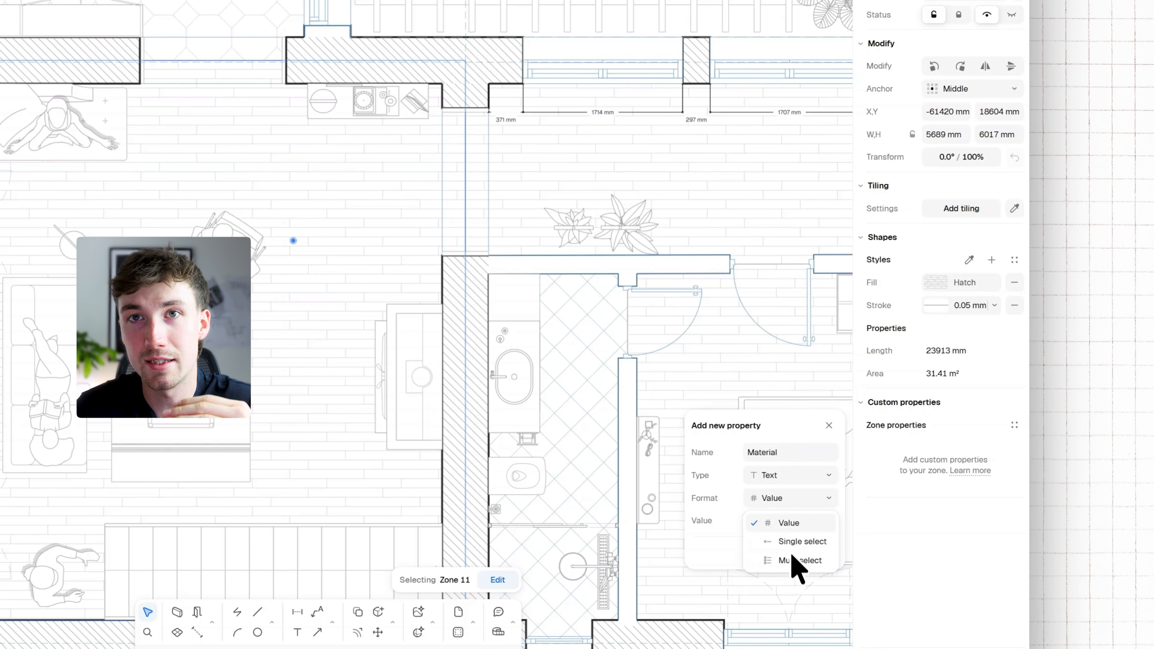
click(798, 522)
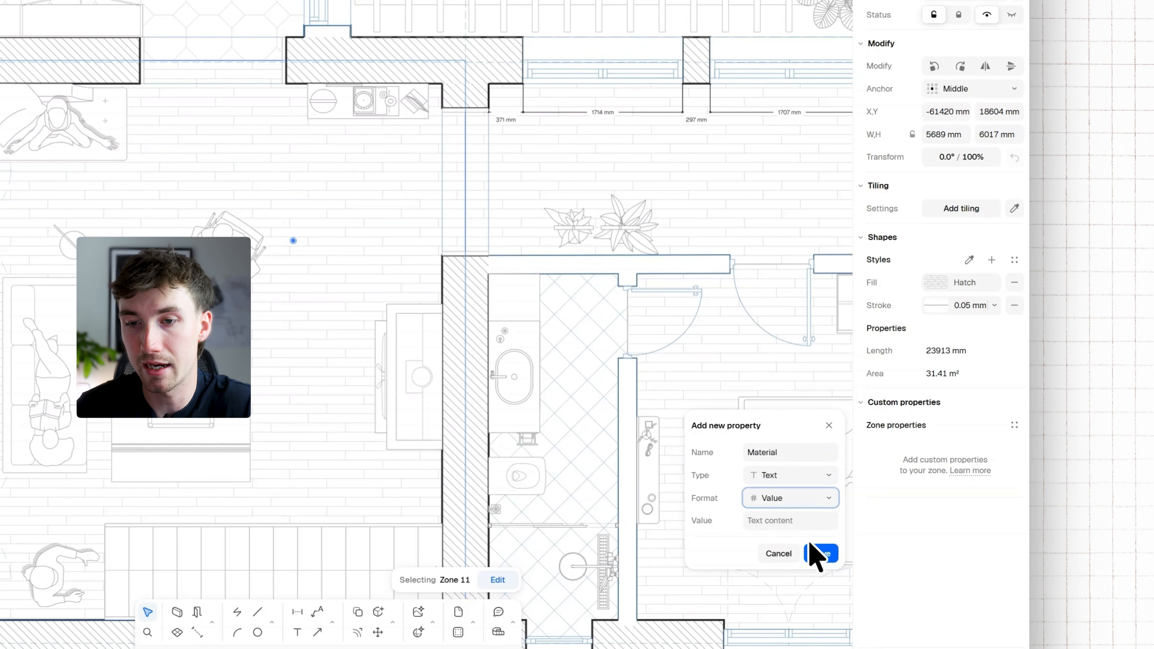
click(823, 553)
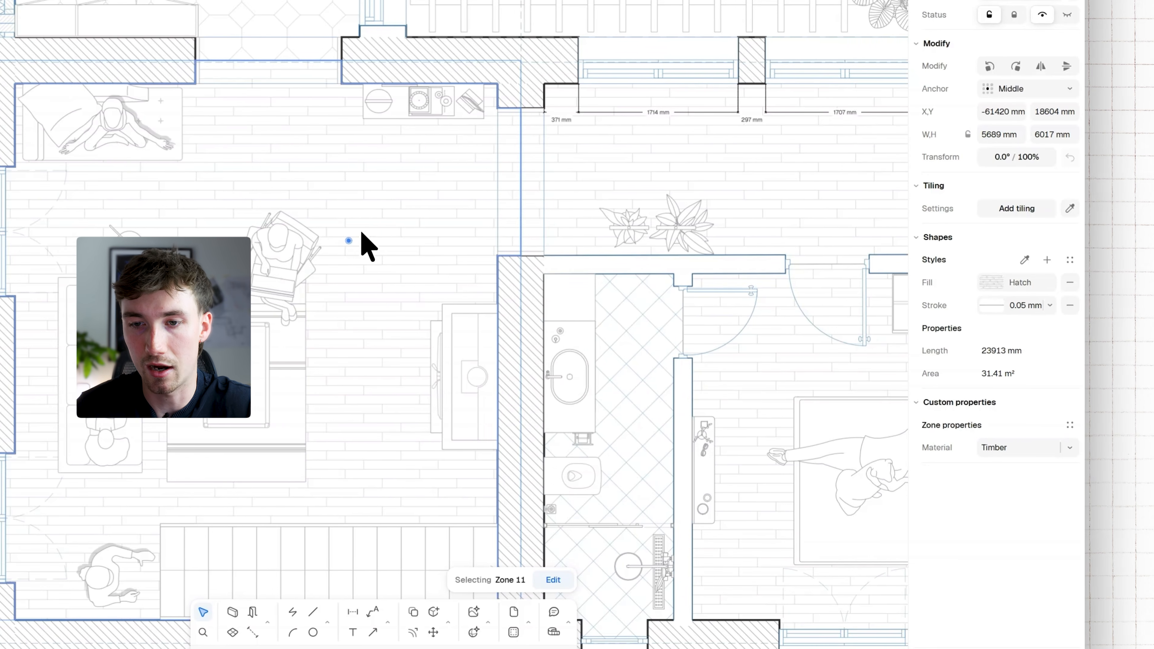
Add the existing brand property to Zone 11 and set its value to B&Q
middle_drag(284, 241, 238, 233)
click(1068, 425)
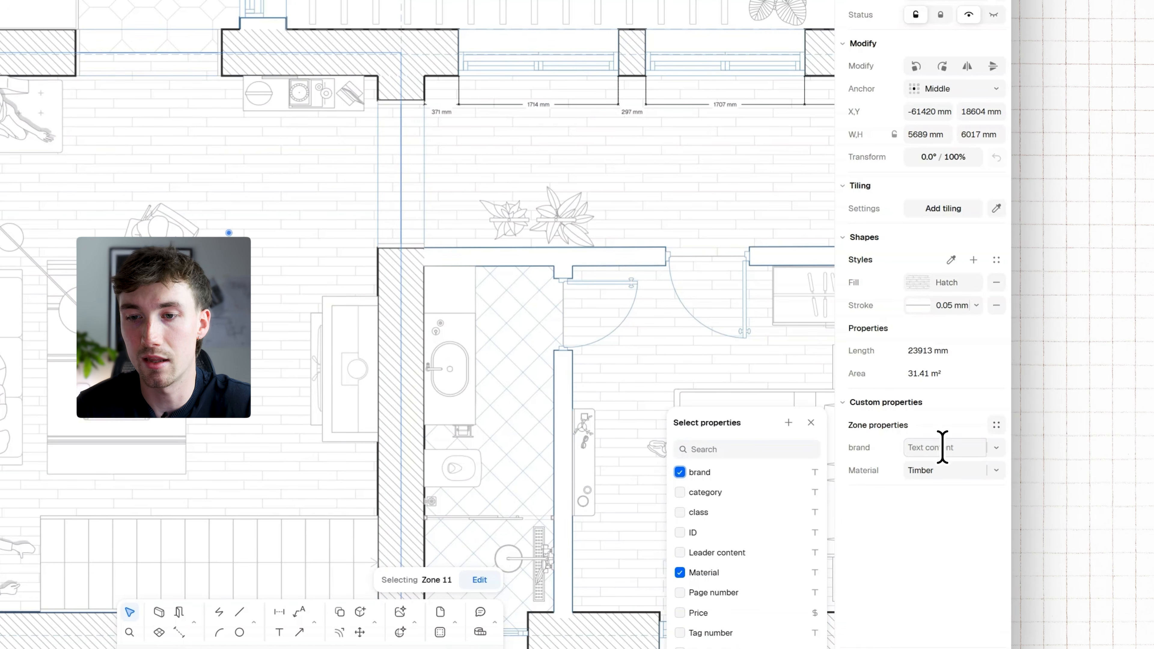
click(944, 447)
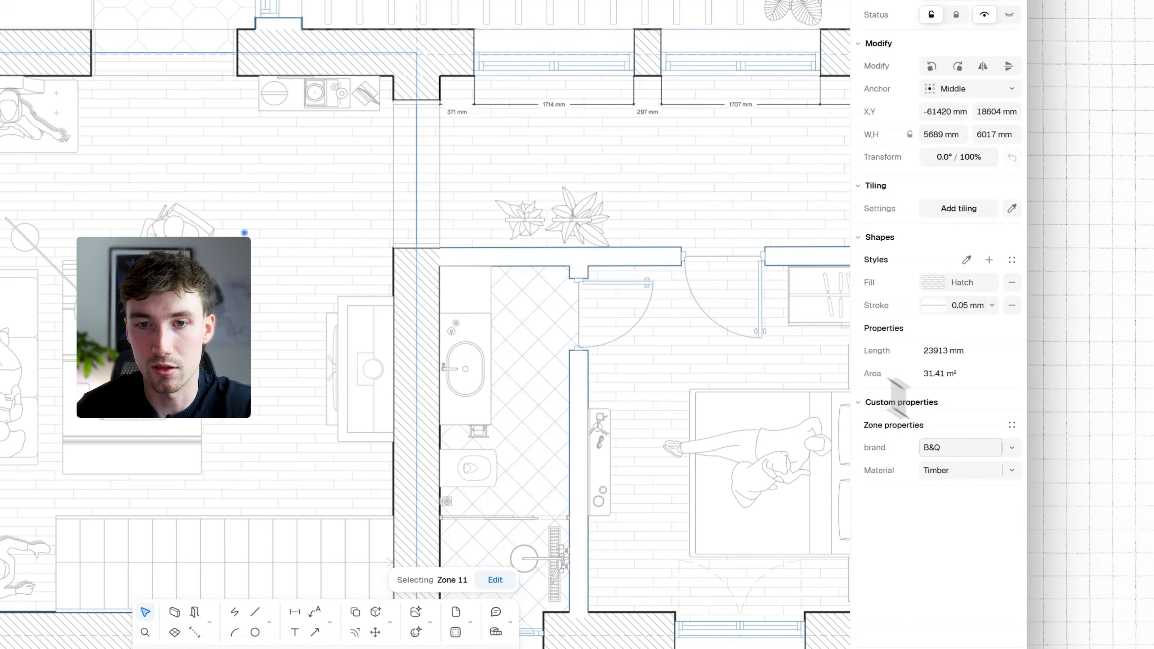
Place a tag on the floor of Zone 11 and replace its placeholder text with the zone's Name property
scroll(271, 205, up, 4)
scroll(353, 274, down, 4)
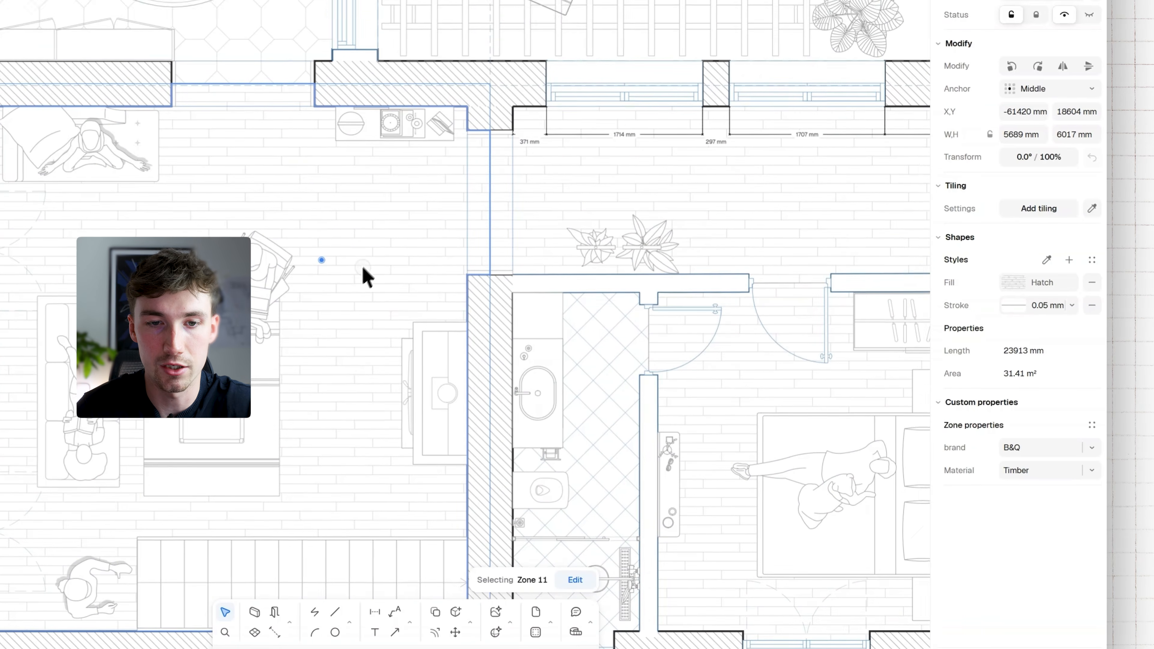
middle_drag(358, 274, 373, 255)
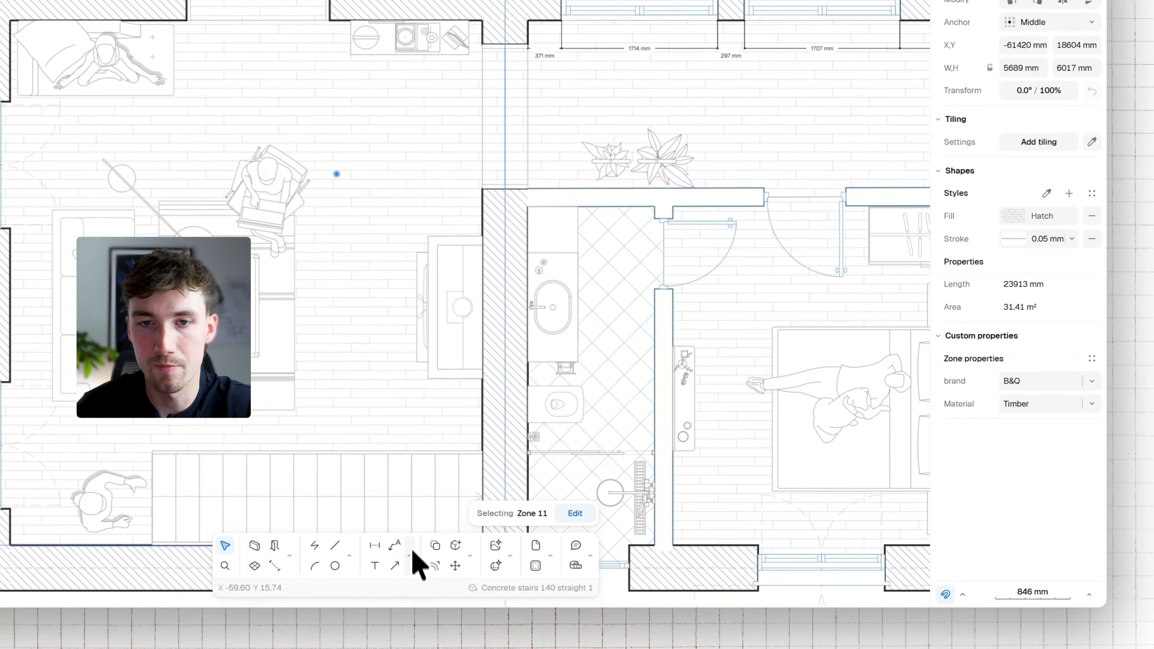
click(409, 616)
click(443, 538)
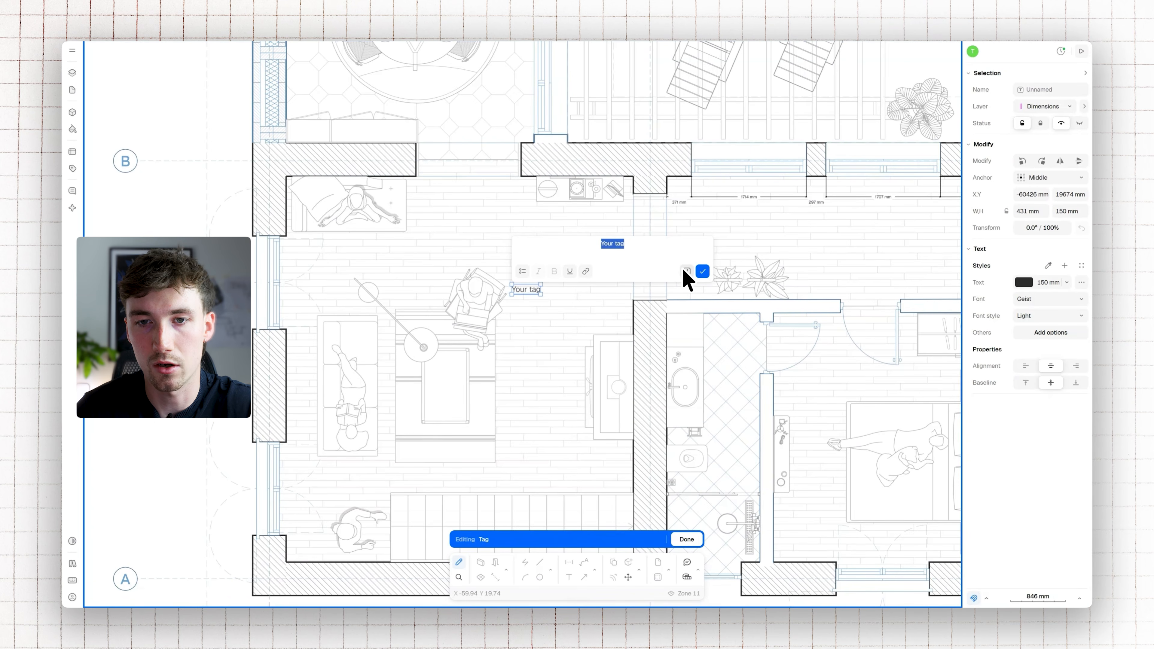
click(687, 272)
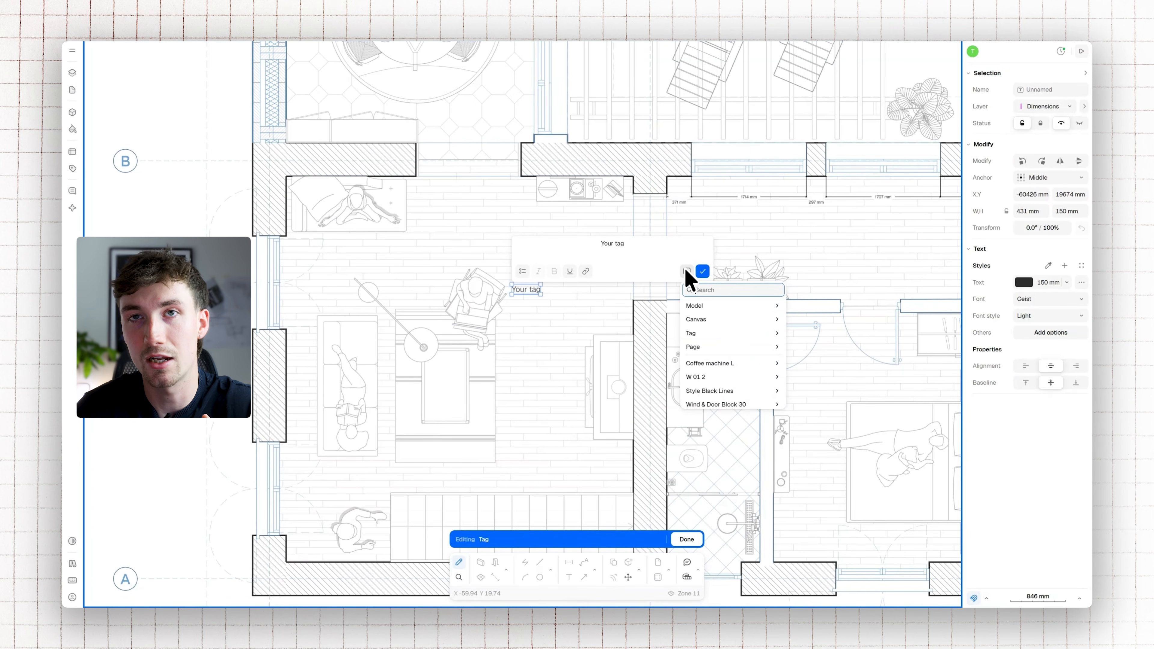
click(705, 332)
click(733, 306)
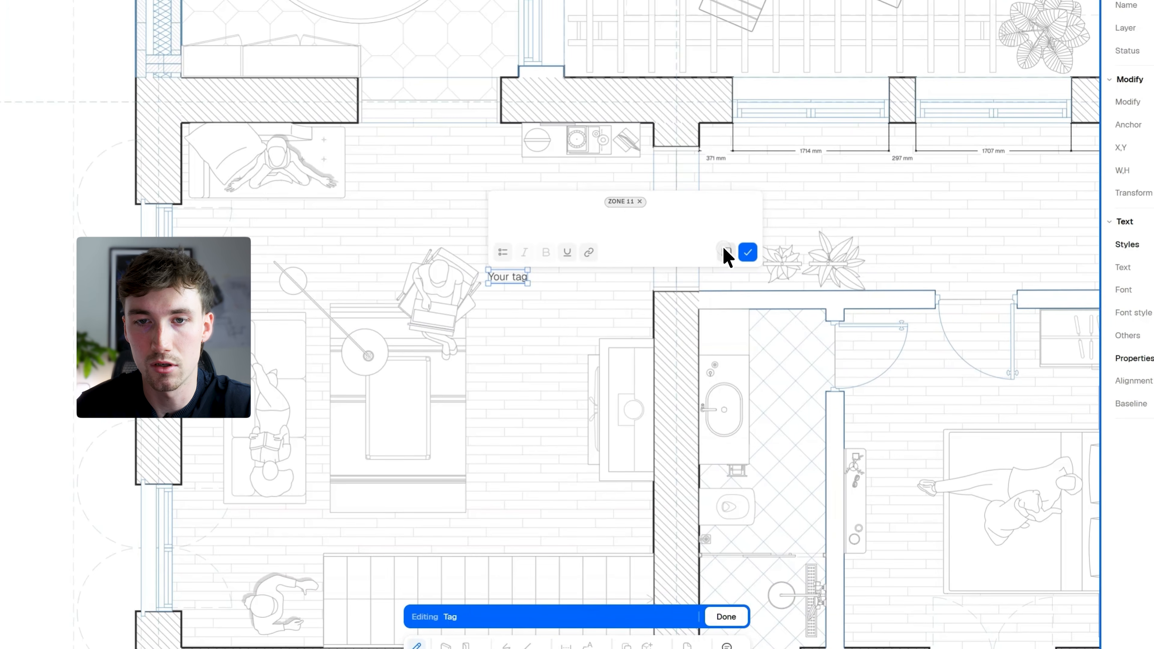
Add the Area and Material properties as further lines below the name in the zone tag
click(725, 251)
click(761, 336)
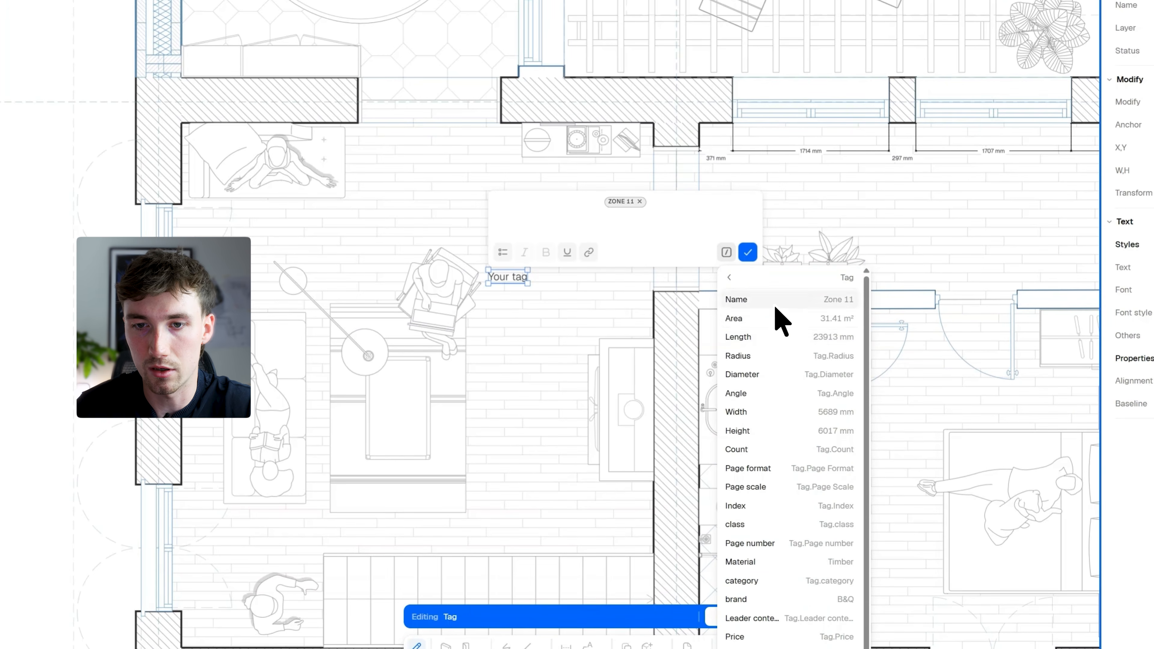
click(780, 323)
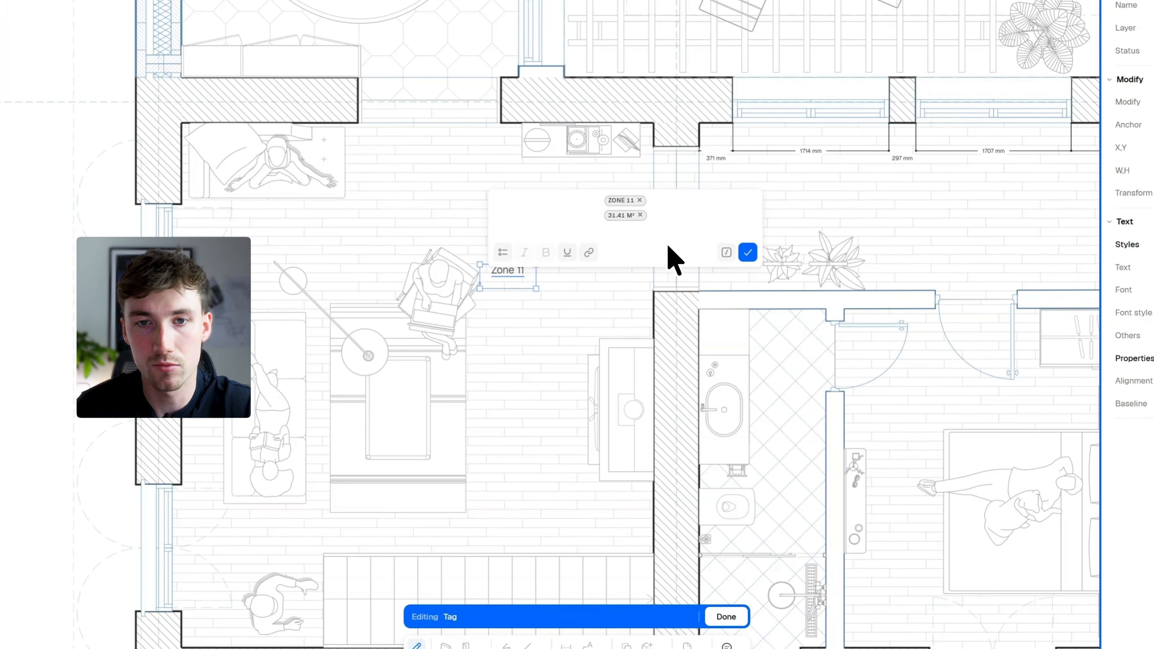
click(726, 252)
click(738, 298)
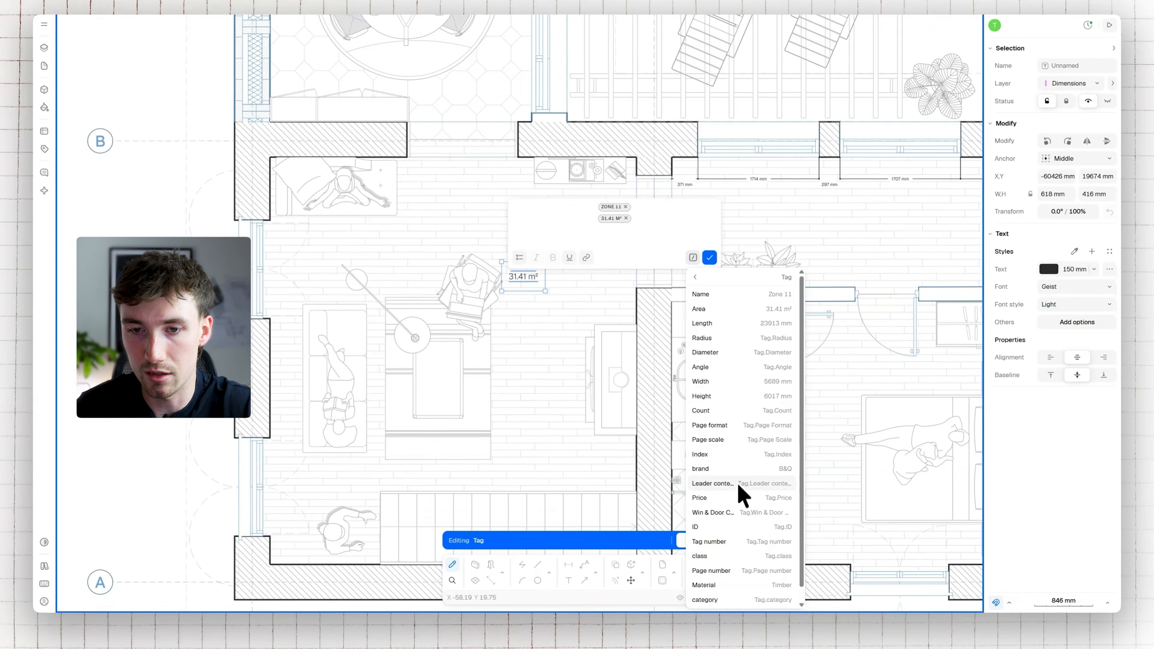
scroll(731, 552, down, 1)
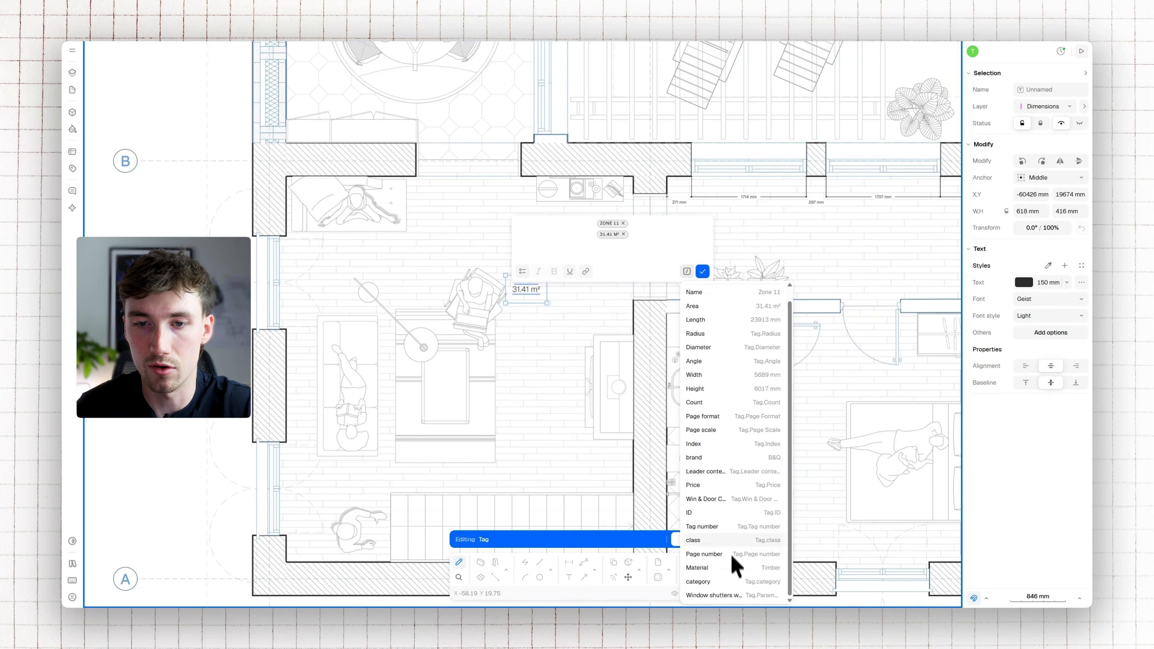
click(734, 568)
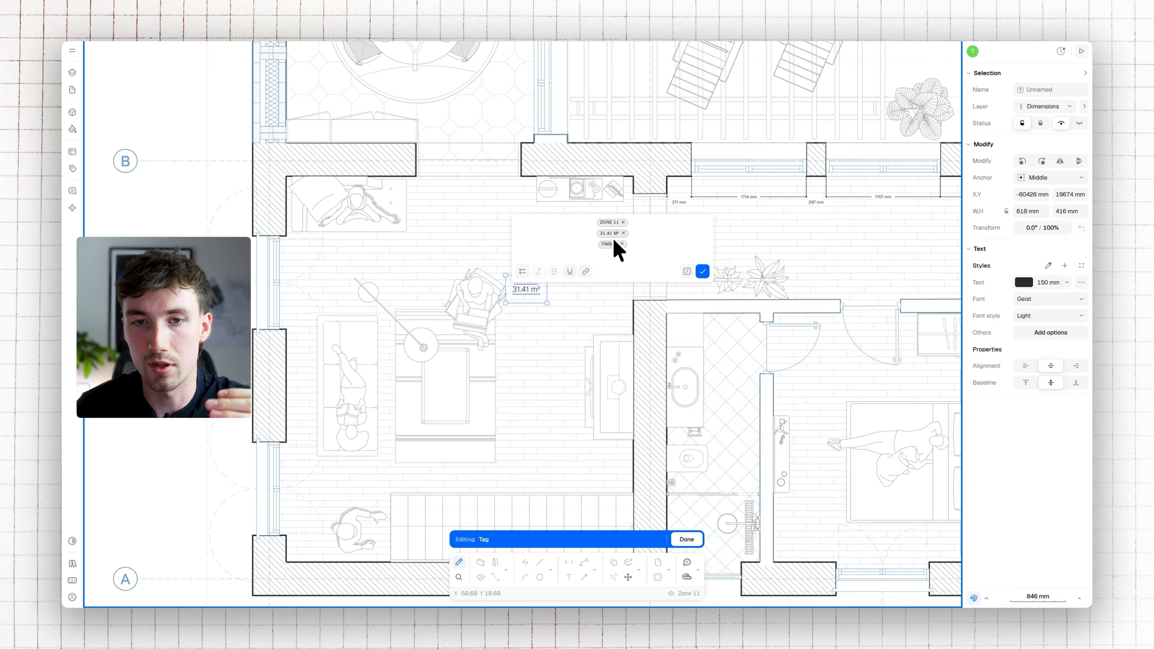
click(702, 271)
Rename the tagged floor zone to "Living room" and set its Material property to Vinyl
scroll(522, 276, up, 3)
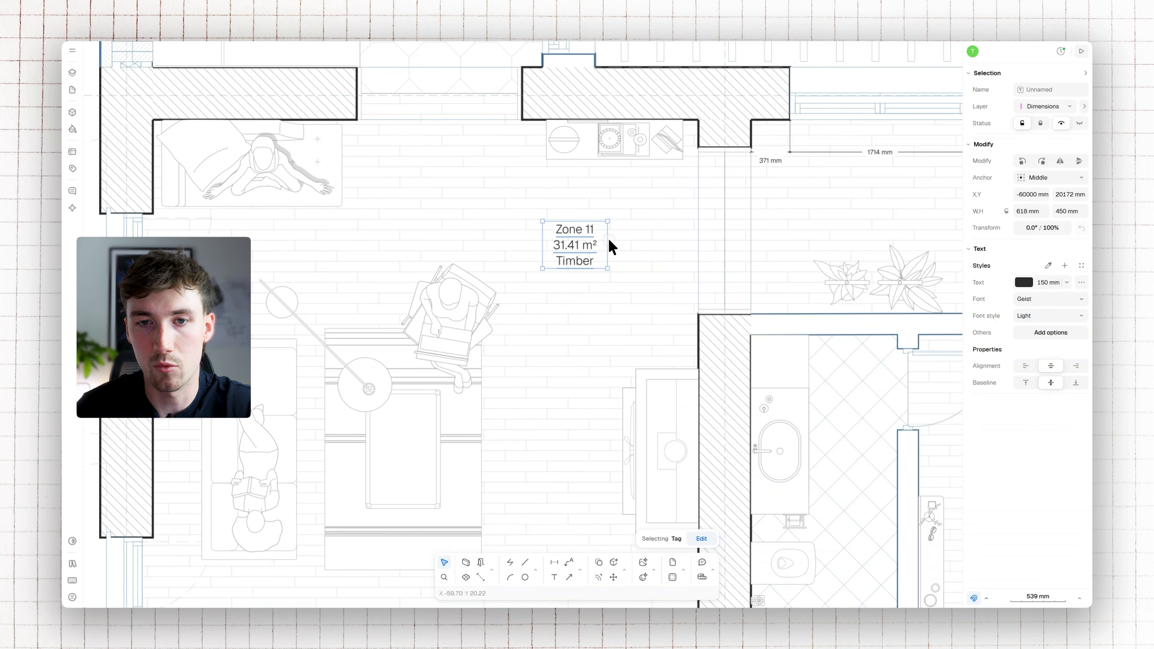
click(589, 329)
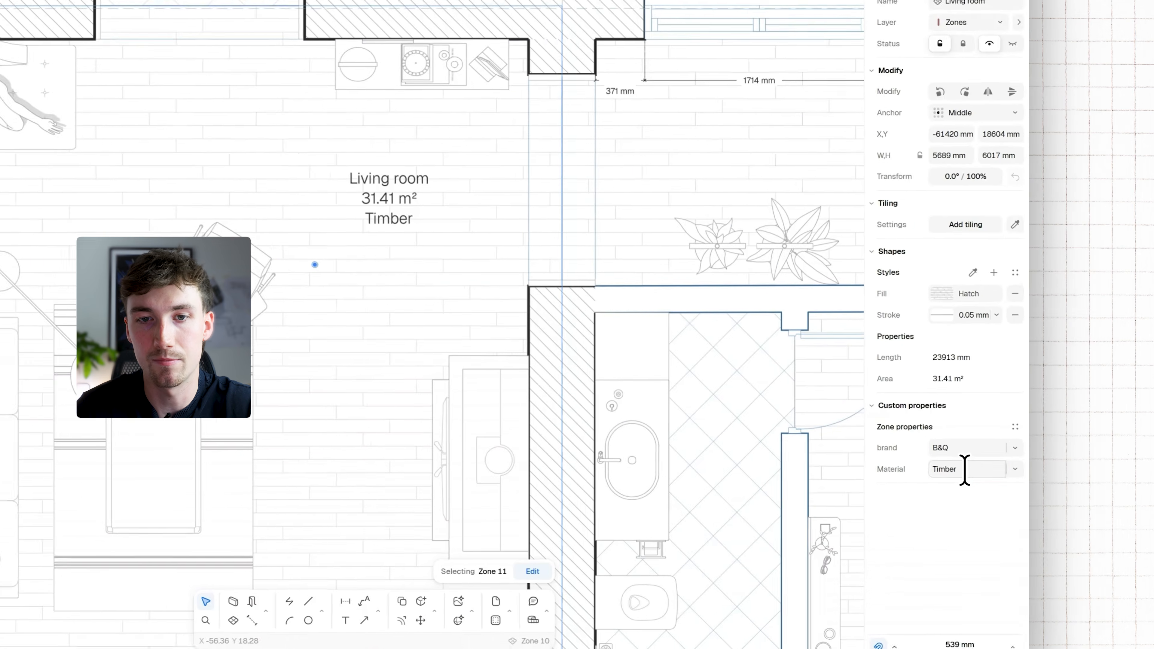
click(1044, 458)
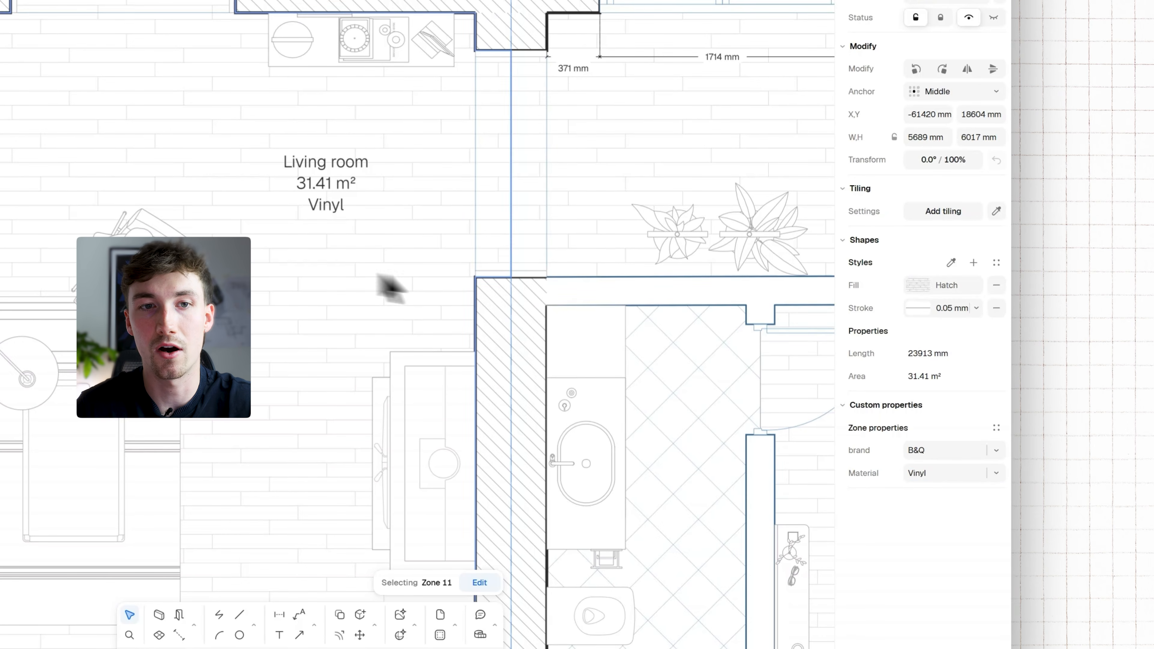
scroll(266, 278, down, 3)
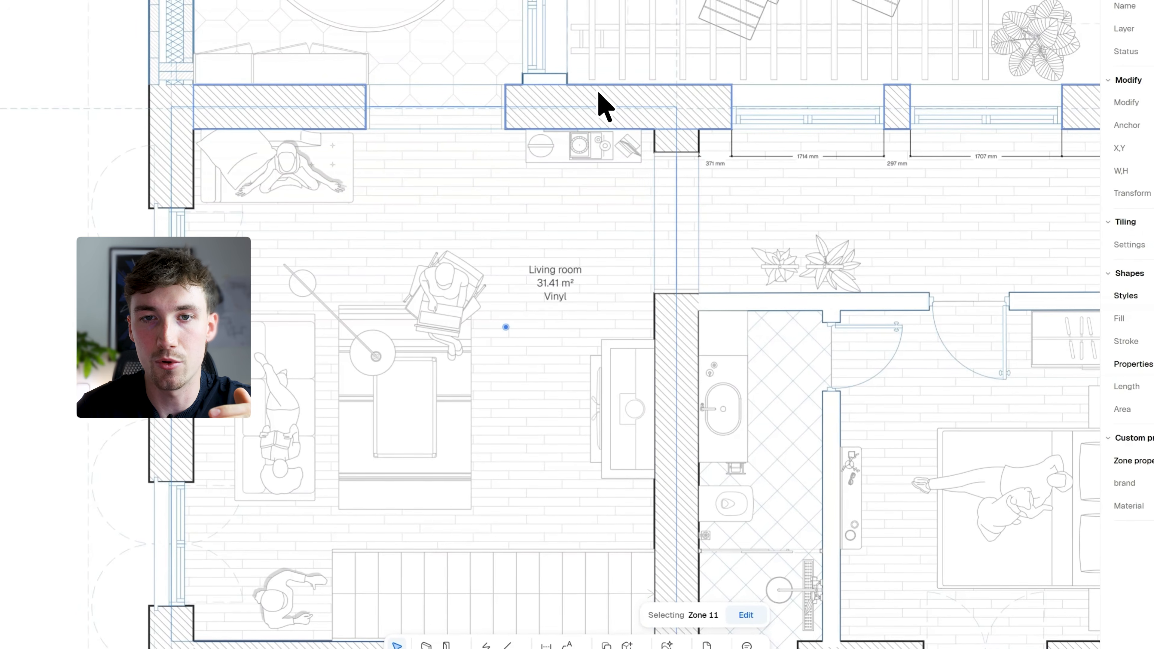
click(590, 157)
mouse_move(606, 114)
mouse_down()
mouse_move(605, 147)
mouse_move(609, 106)
mouse_up()
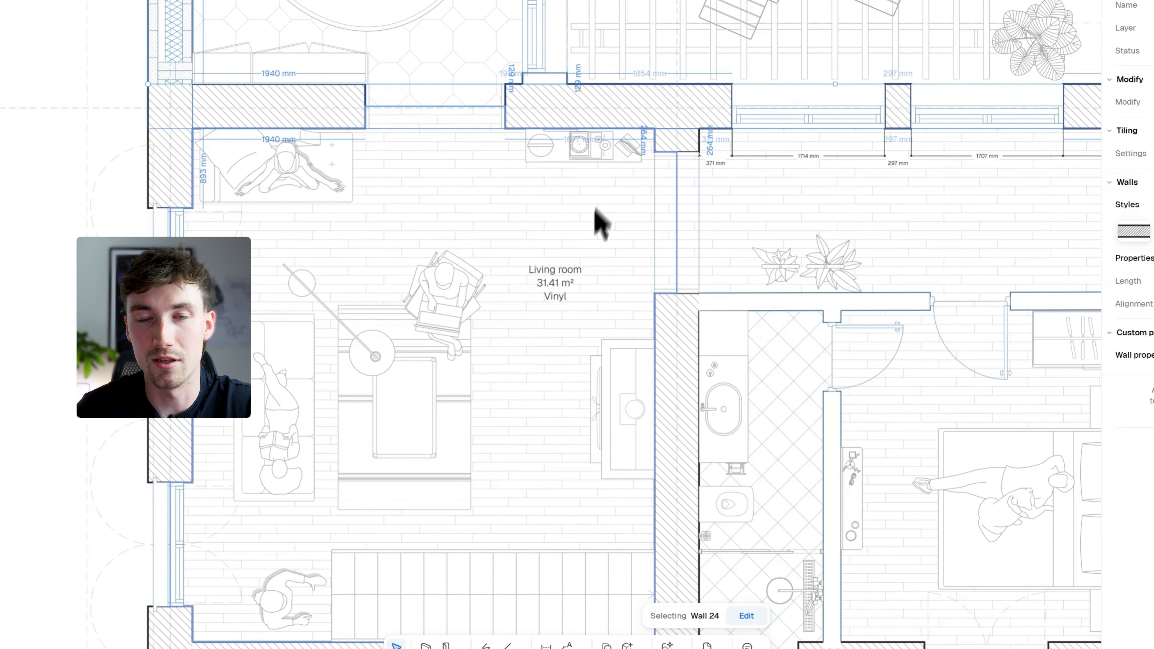
key(Escape)
Place a tag on the fireplace and fill it with the fireplace's Name property
scroll(562, 289, up, 4)
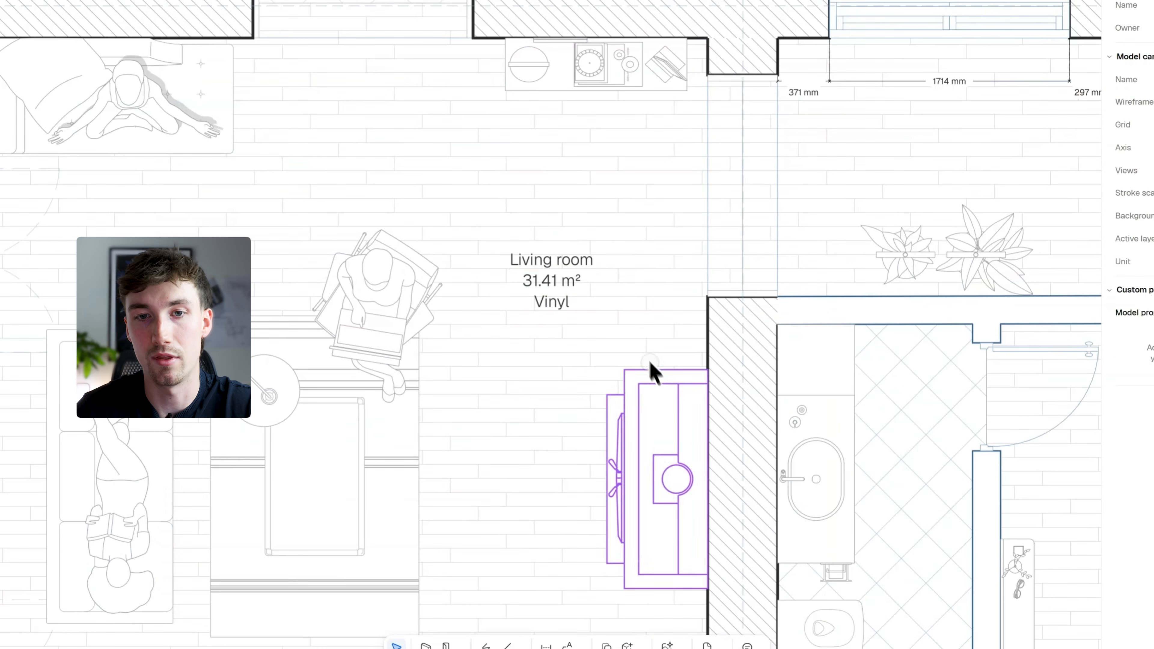
middle_drag(667, 475, 572, 352)
click(580, 592)
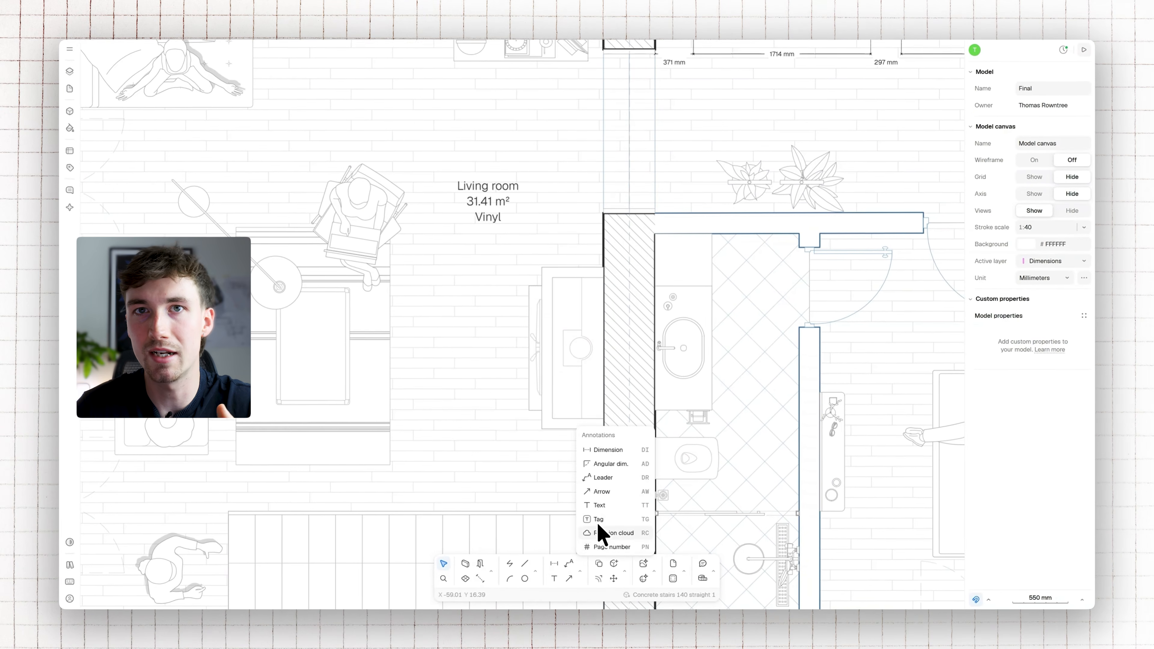
click(600, 518)
click(561, 351)
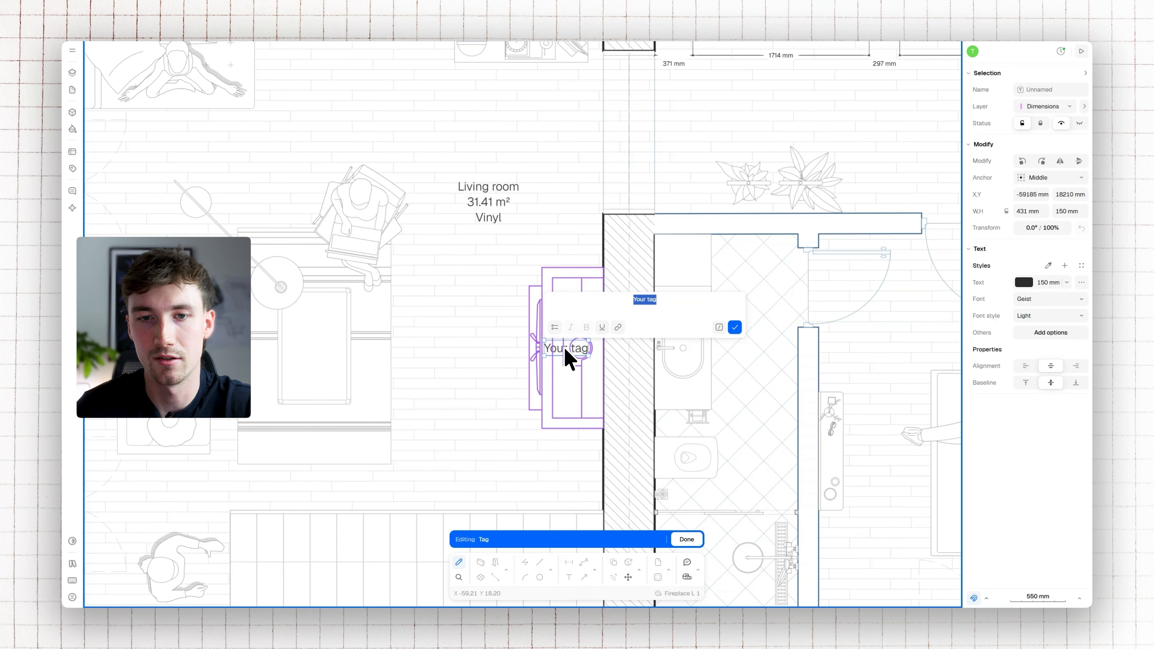
click(719, 328)
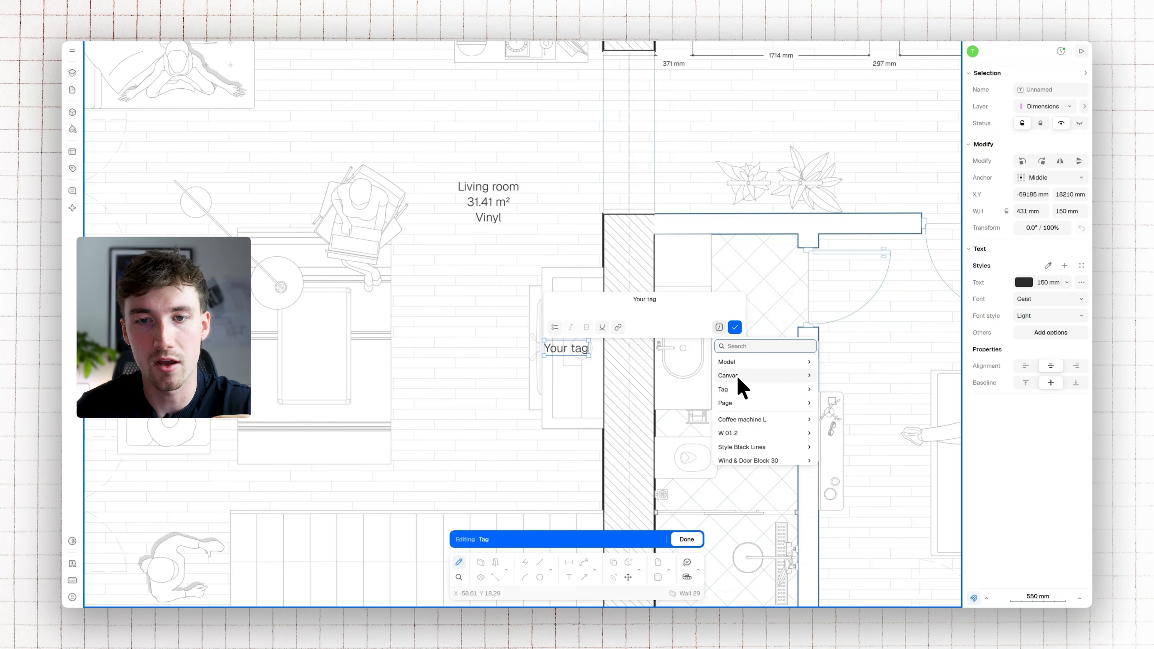
click(739, 390)
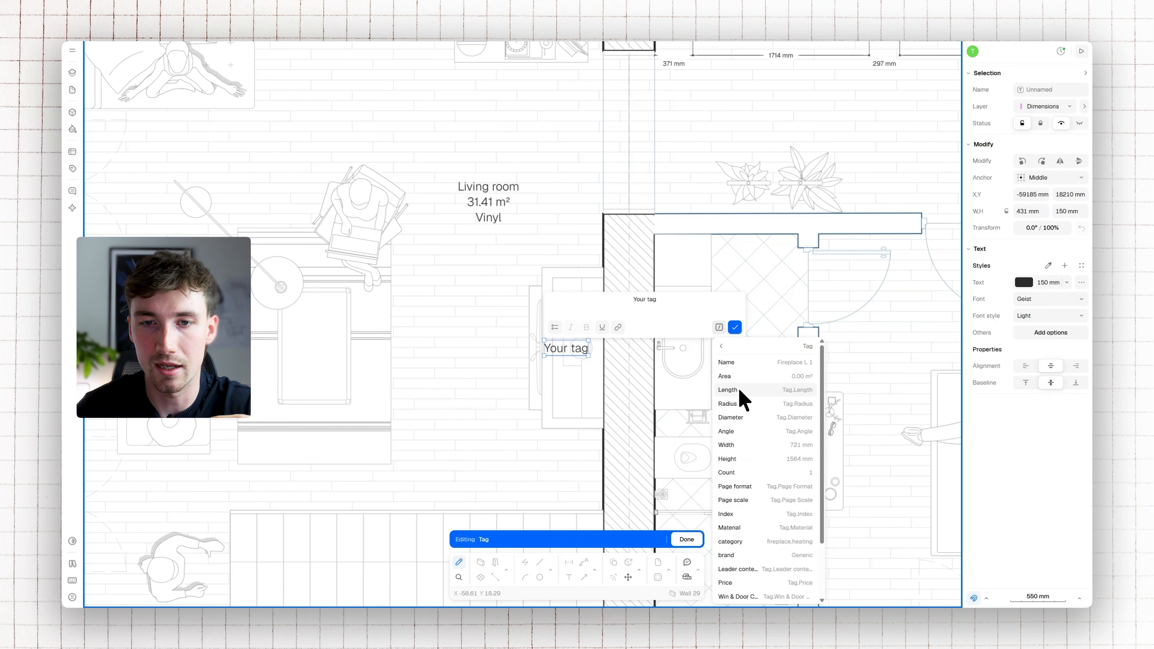
click(747, 362)
Add the brand property as the fireplace tag's second line and set the fireplace's brand to Fire Factory
click(718, 327)
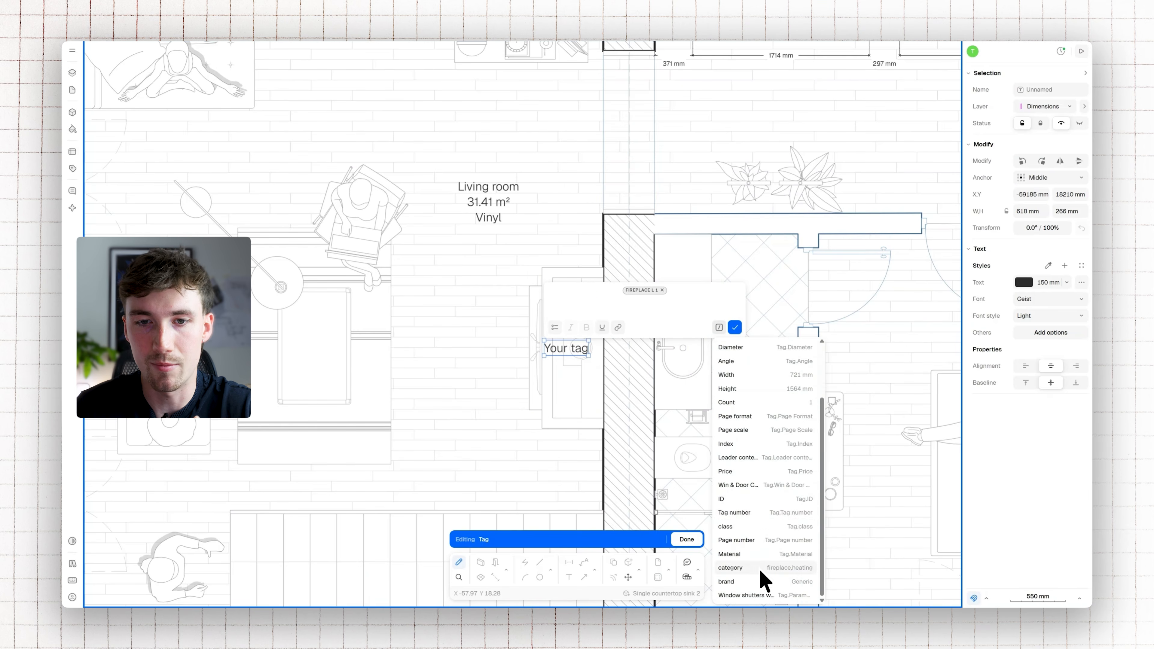
click(762, 582)
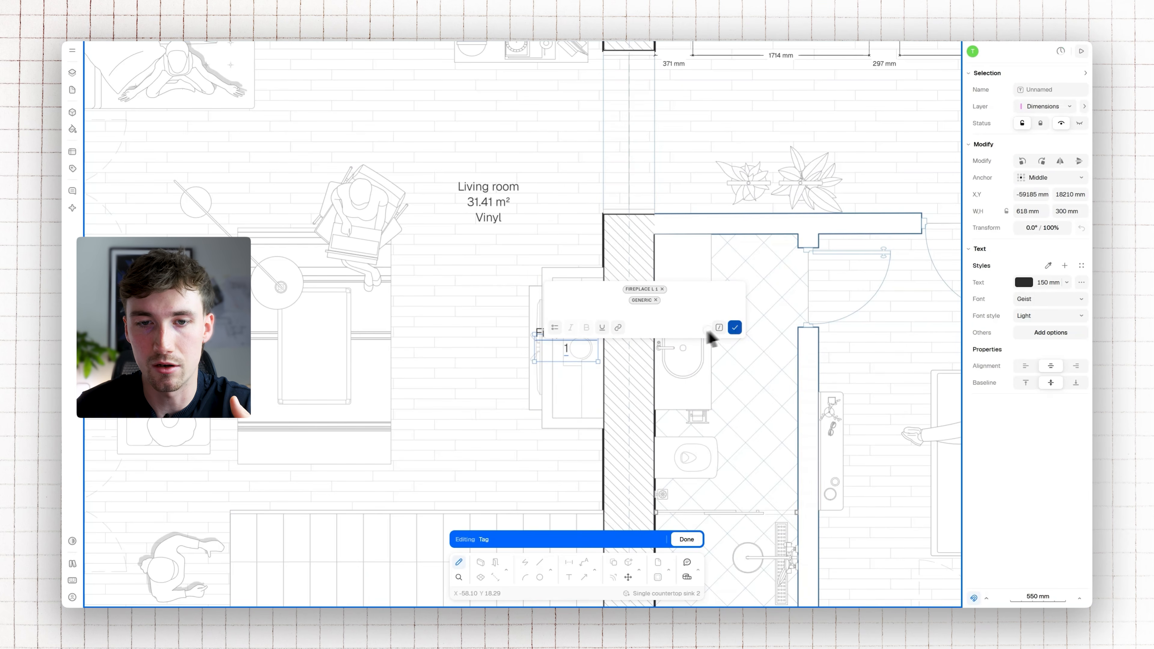
click(734, 327)
click(1043, 359)
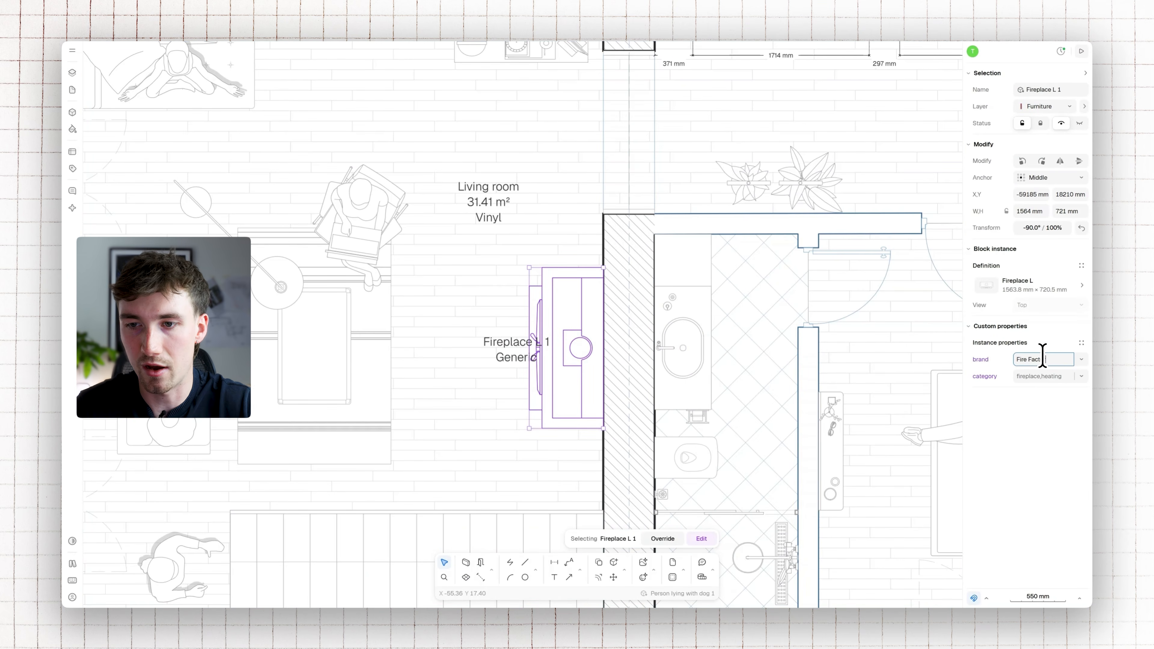
Give the fireplace tag a white FFFFFF background and move it slightly further over the fireplace
click(521, 351)
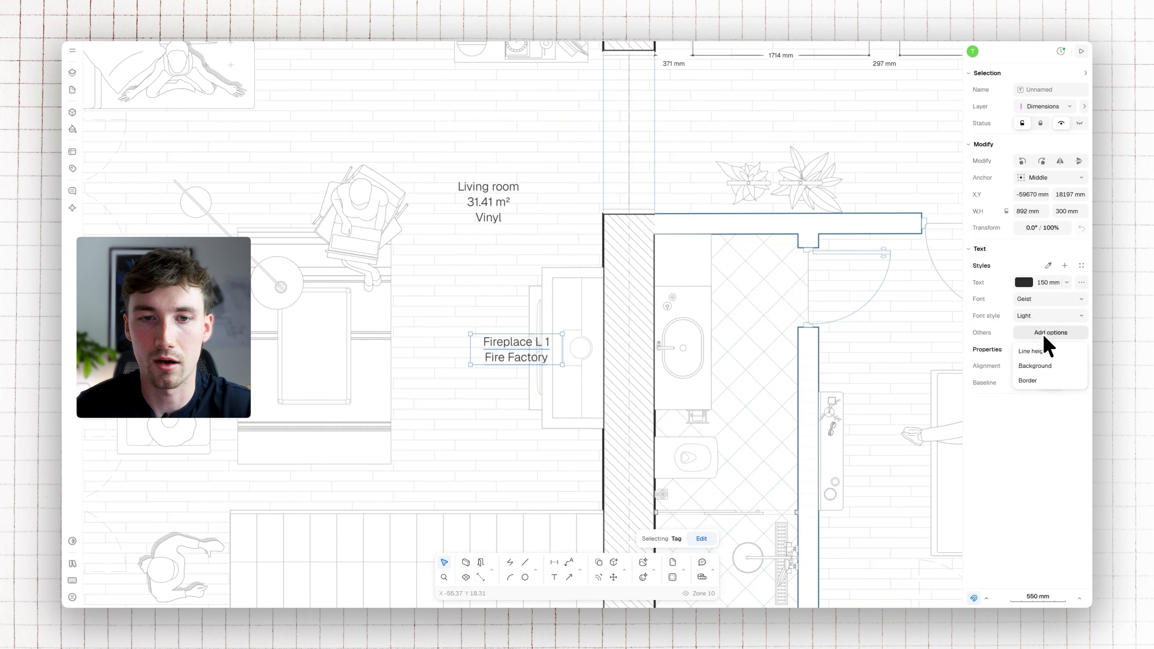
click(1044, 375)
mouse_move(519, 357)
mouse_down()
mouse_move(545, 362)
mouse_move(547, 380)
mouse_move(543, 345)
mouse_up()
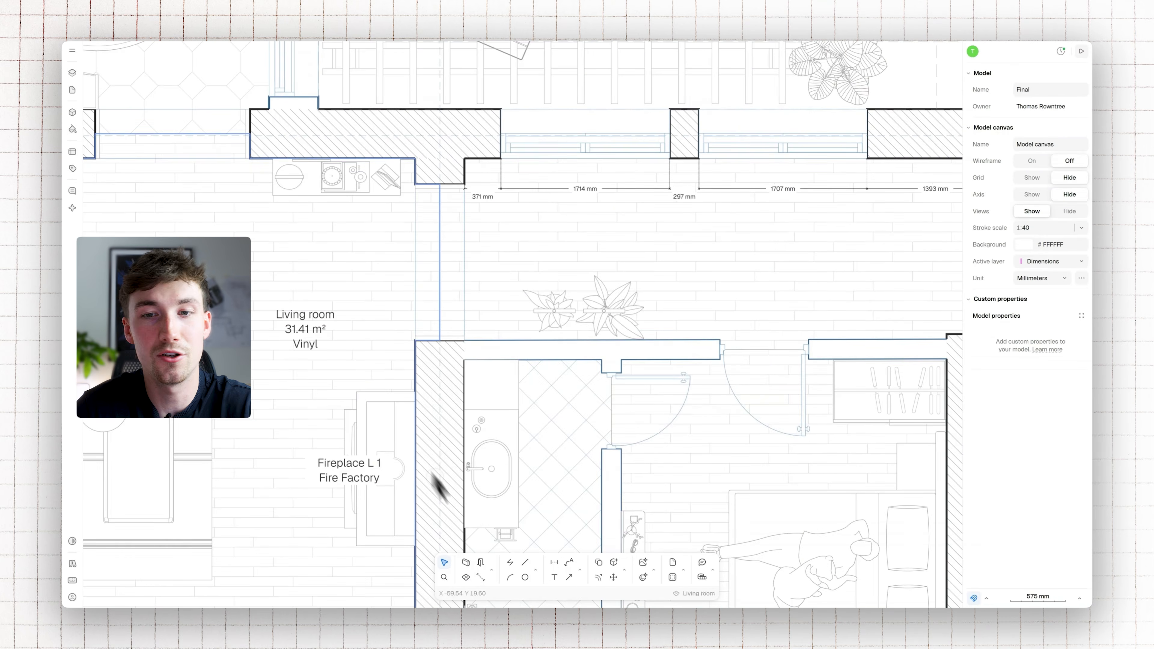
Place a tag on the hallway zone with its Name and Area properties on two lines, and rename the zone "Hallway"
click(579, 570)
click(609, 522)
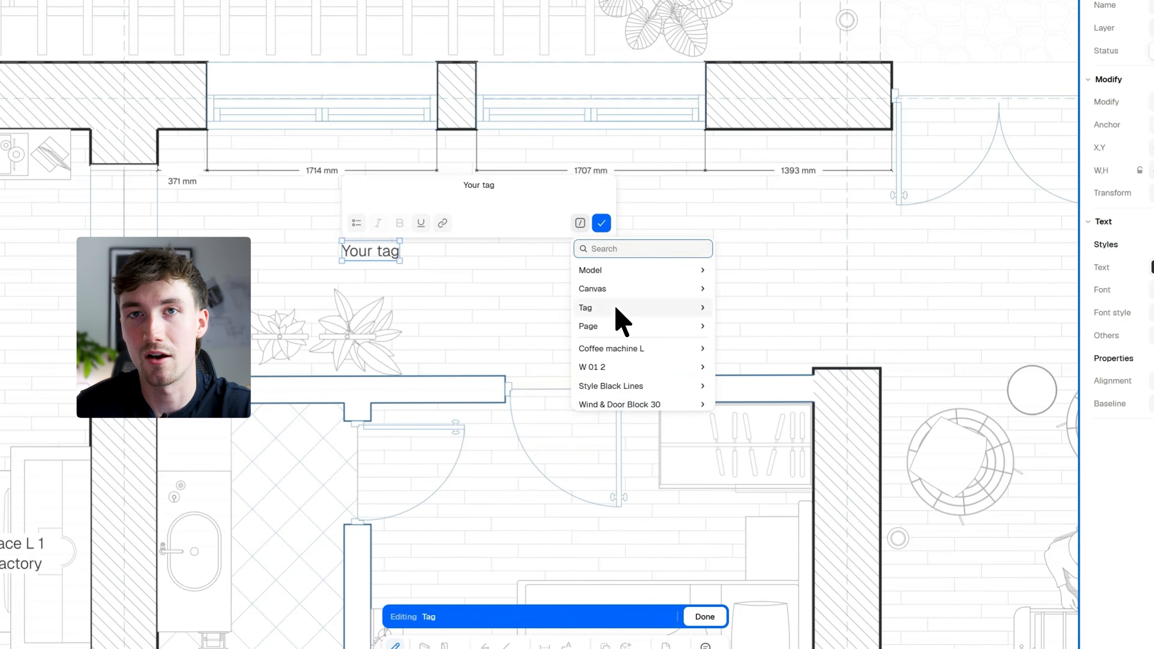
click(616, 309)
key(Return)
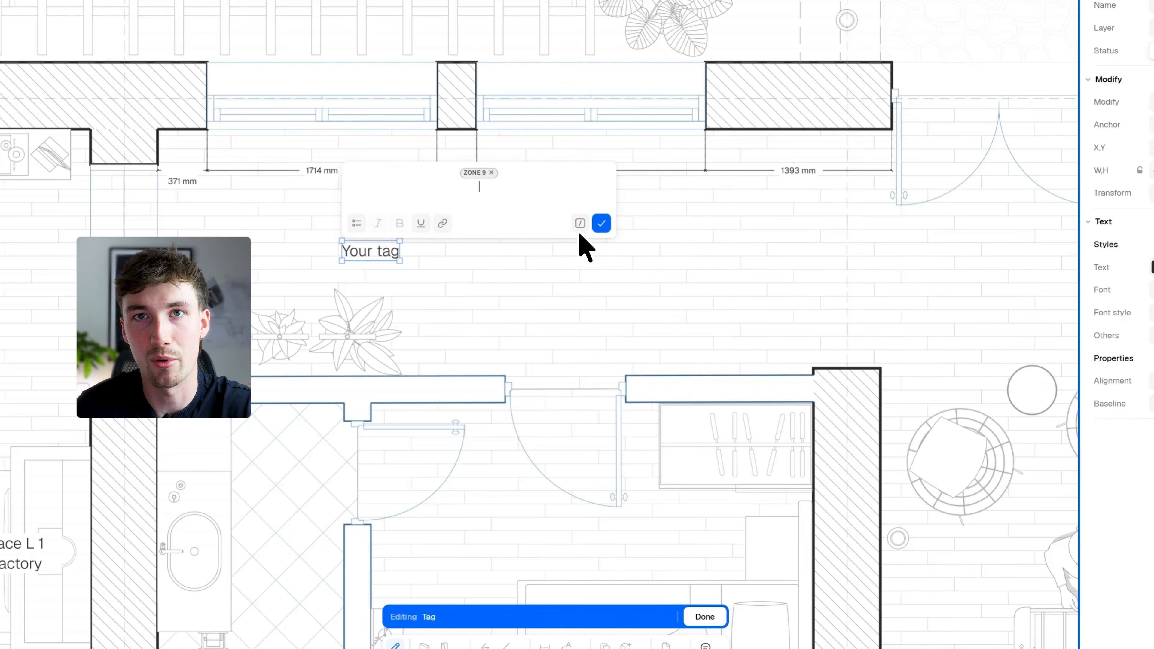
click(580, 227)
click(613, 310)
Style the Hallway tag with a white FFFFFF background, blue text and a different font style, and give the Living room tag matching blue text
click(1048, 332)
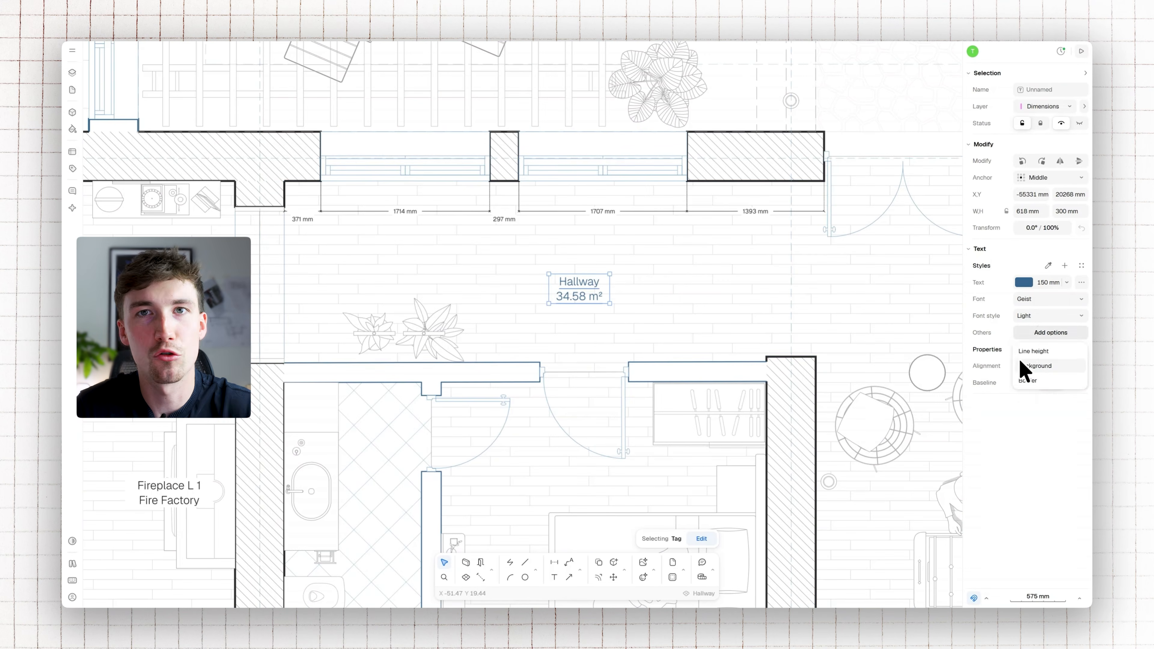
click(1022, 363)
middle_drag(141, 365, 224, 344)
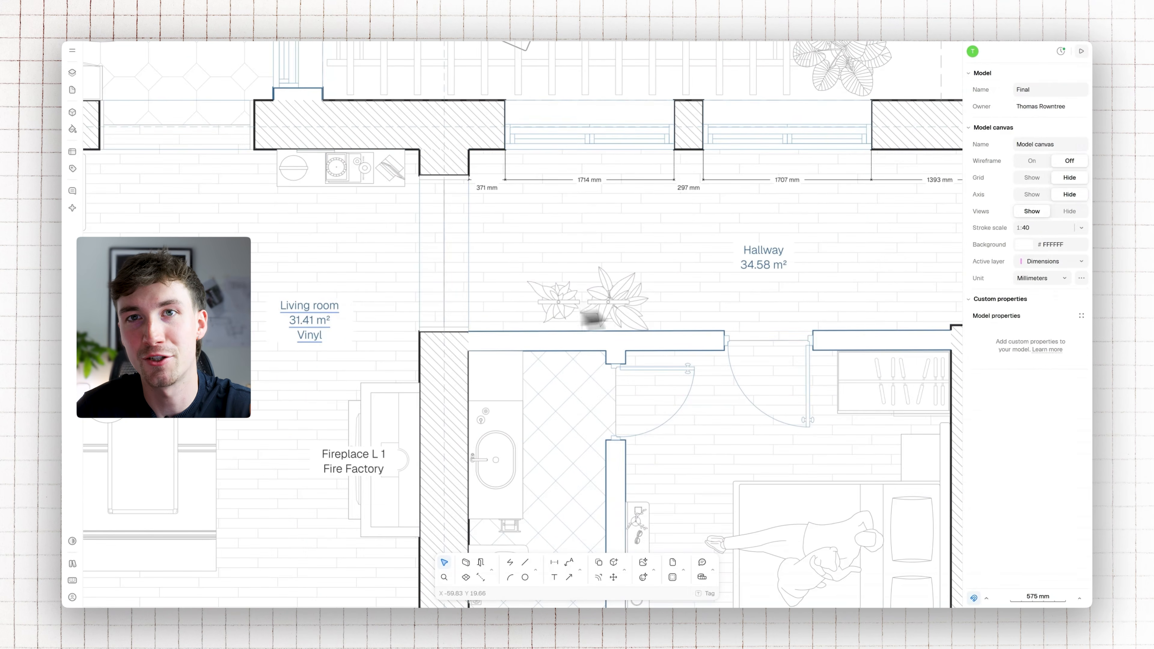
click(1049, 316)
click(1040, 384)
click(1049, 315)
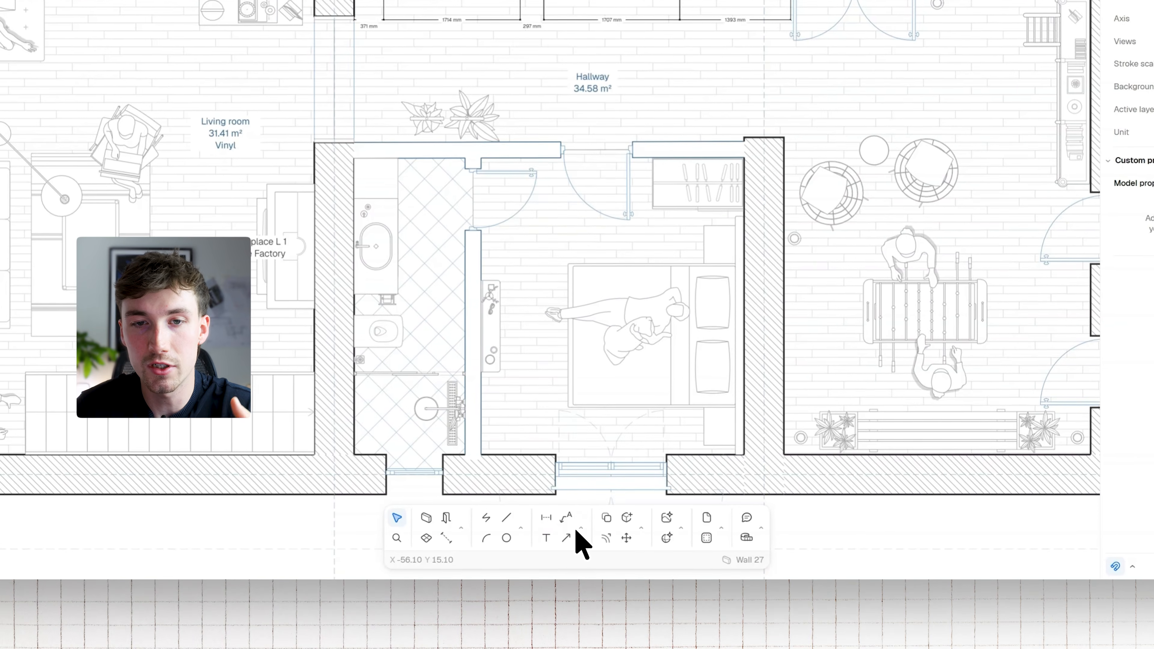
Draw a rectangular revision cloud around the wall and shelving unit between the hallway and the upper bedroom
click(577, 535)
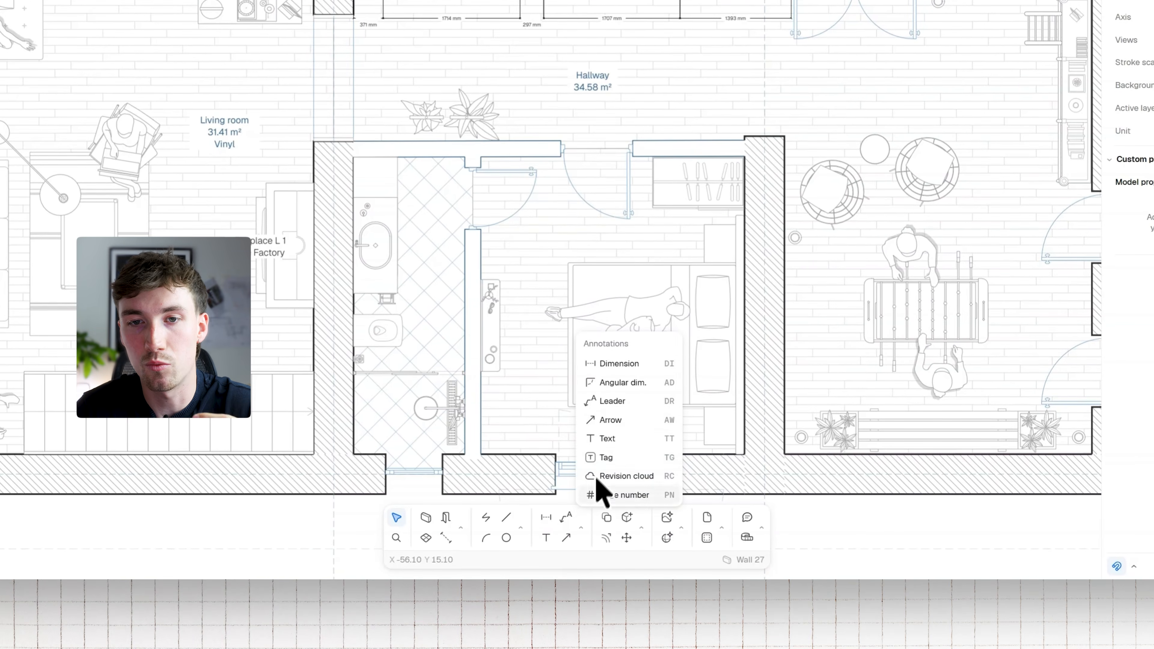
click(636, 479)
scroll(744, 276, right, 10)
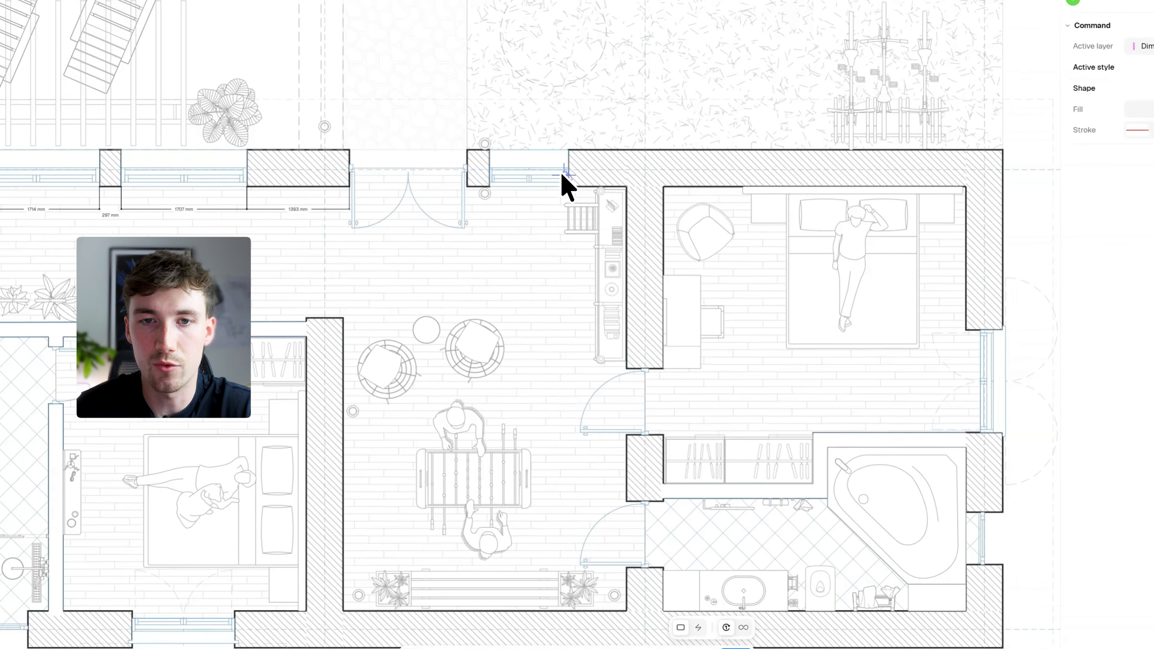
click(568, 198)
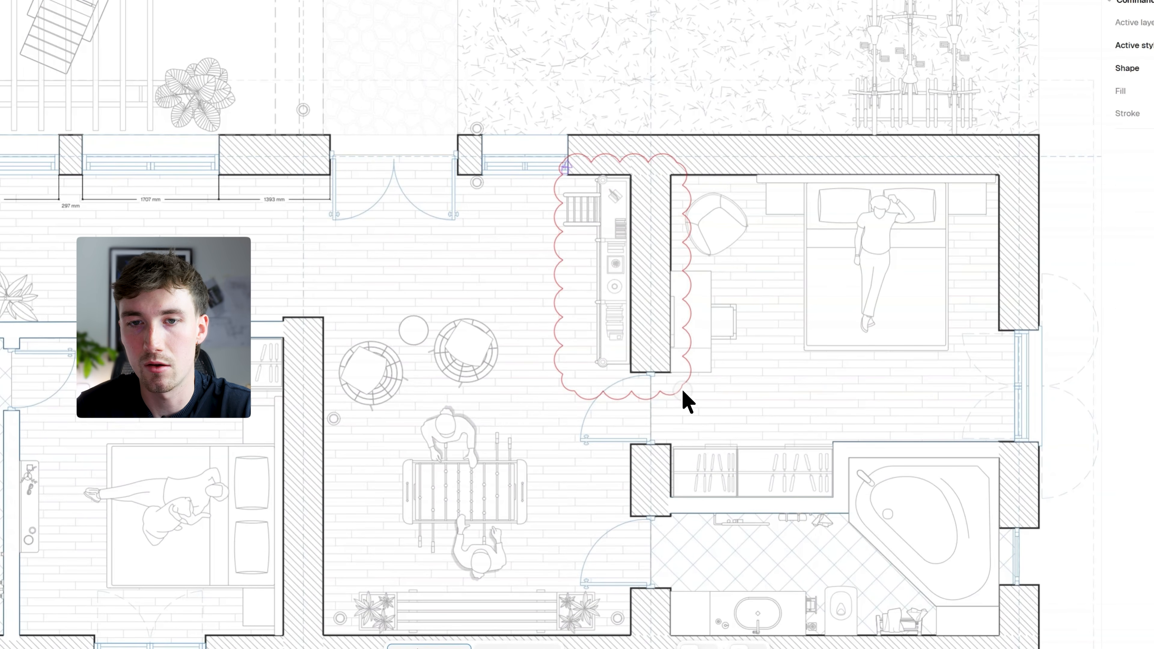
click(681, 388)
scroll(636, 295, up, 5)
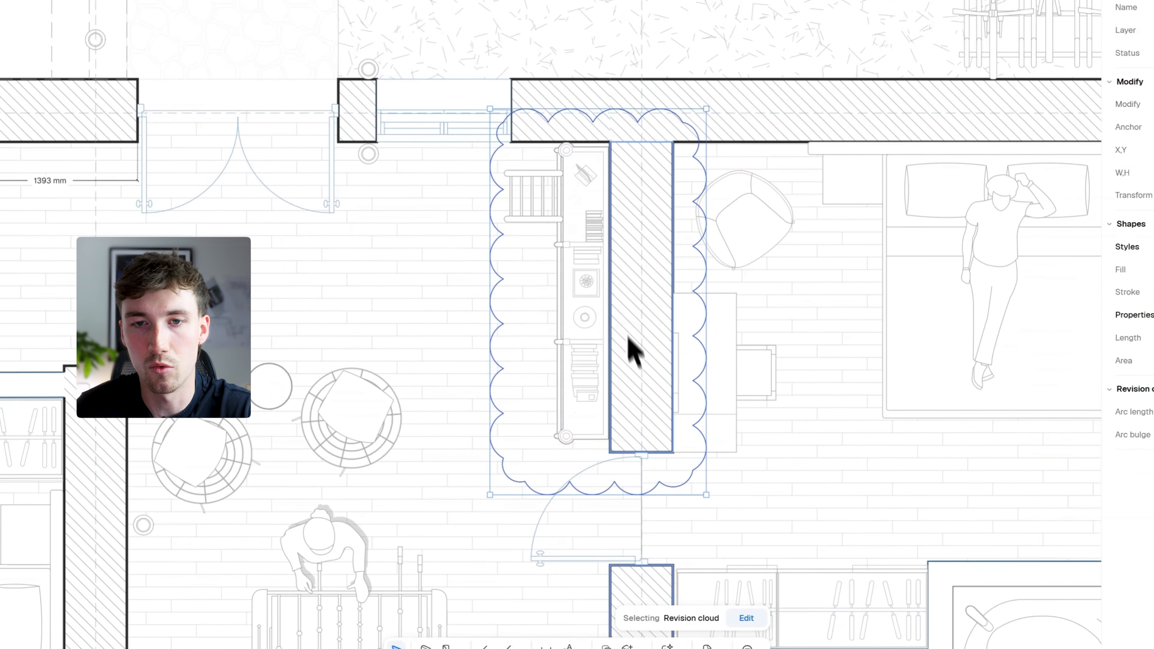
Add a leader pointing at the revision cloud with the text "Wall moved as per previous client comment"
click(581, 545)
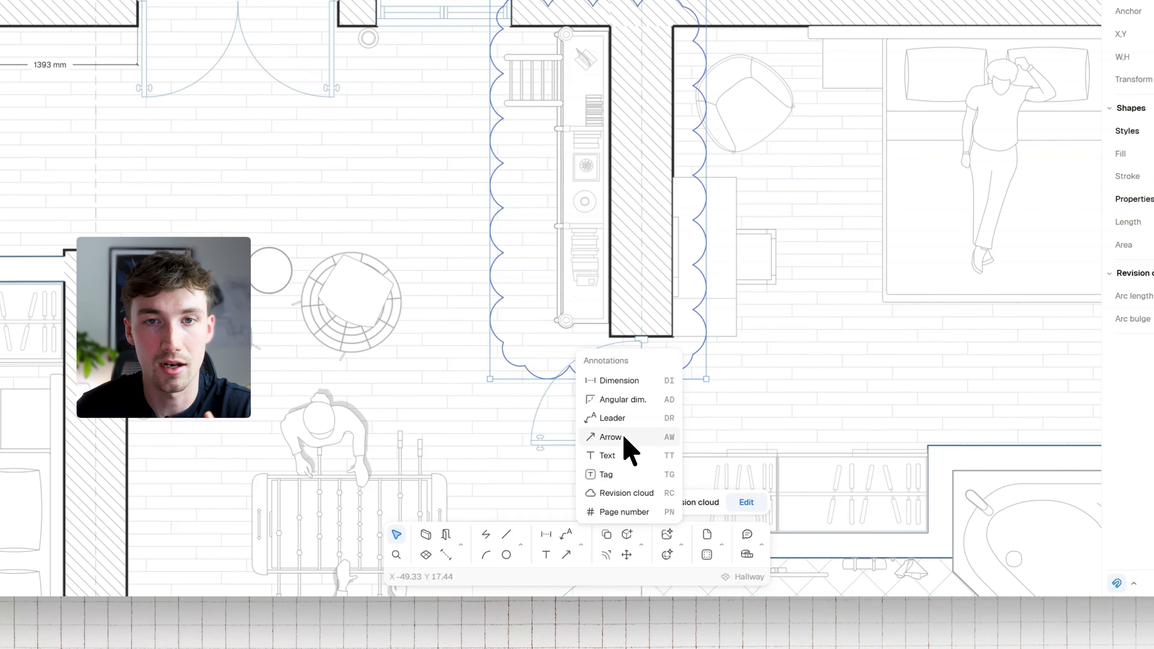
click(612, 418)
click(487, 161)
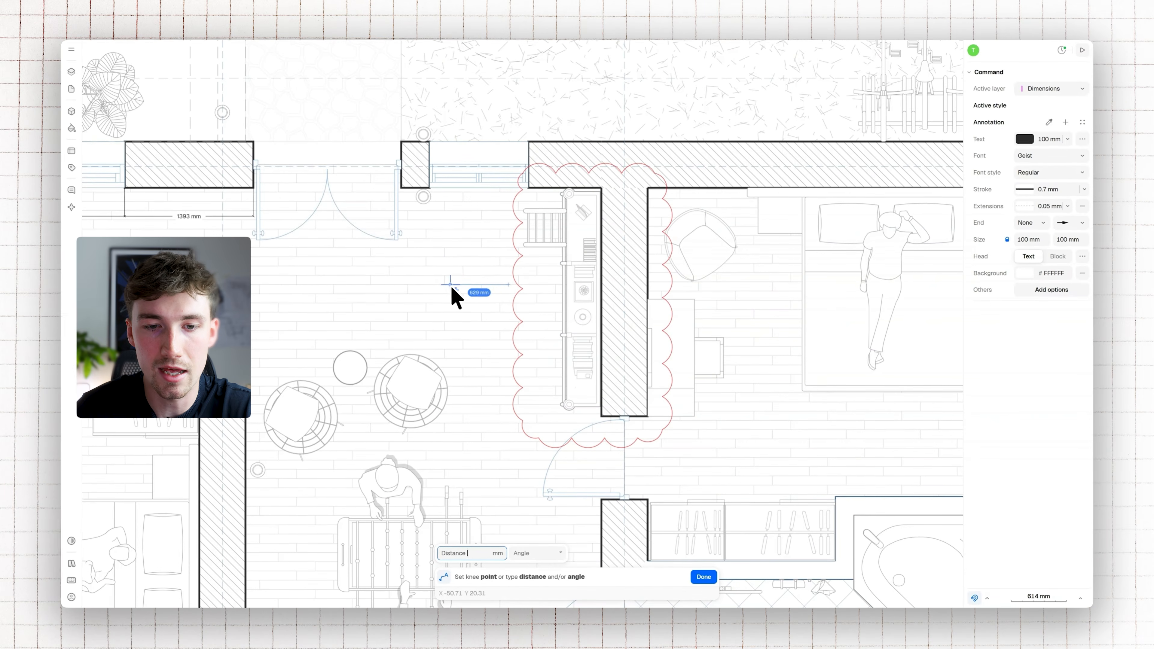
click(451, 286)
click(443, 318)
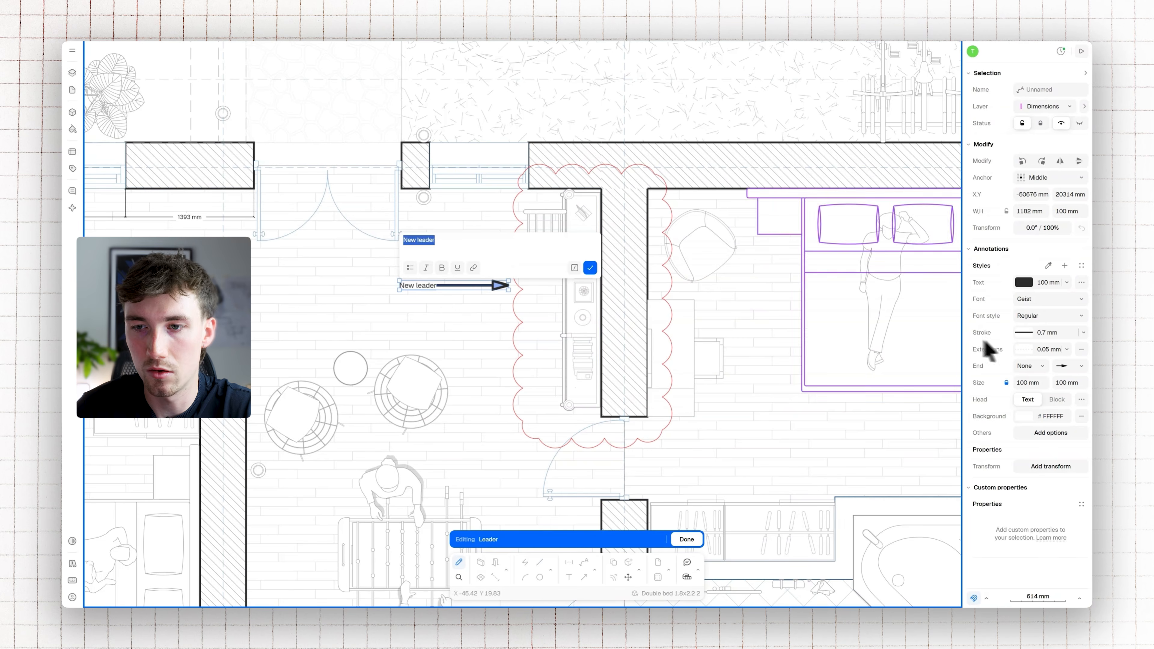
click(590, 267)
drag(480, 285, 504, 290)
click(514, 267)
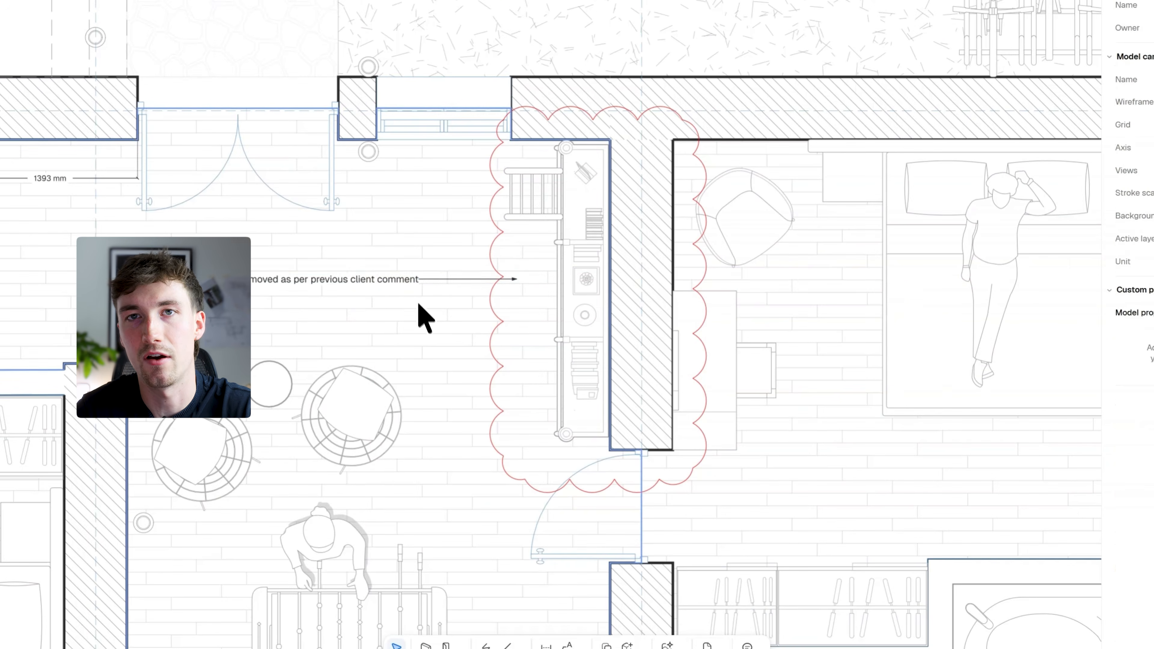
Set both the text and the stroke of the revision cloud's leader to red
middle_drag(514, 266, 530, 236)
click(522, 261)
click(1023, 283)
click(885, 380)
click(1023, 332)
click(730, 468)
key(Escape)
click(567, 575)
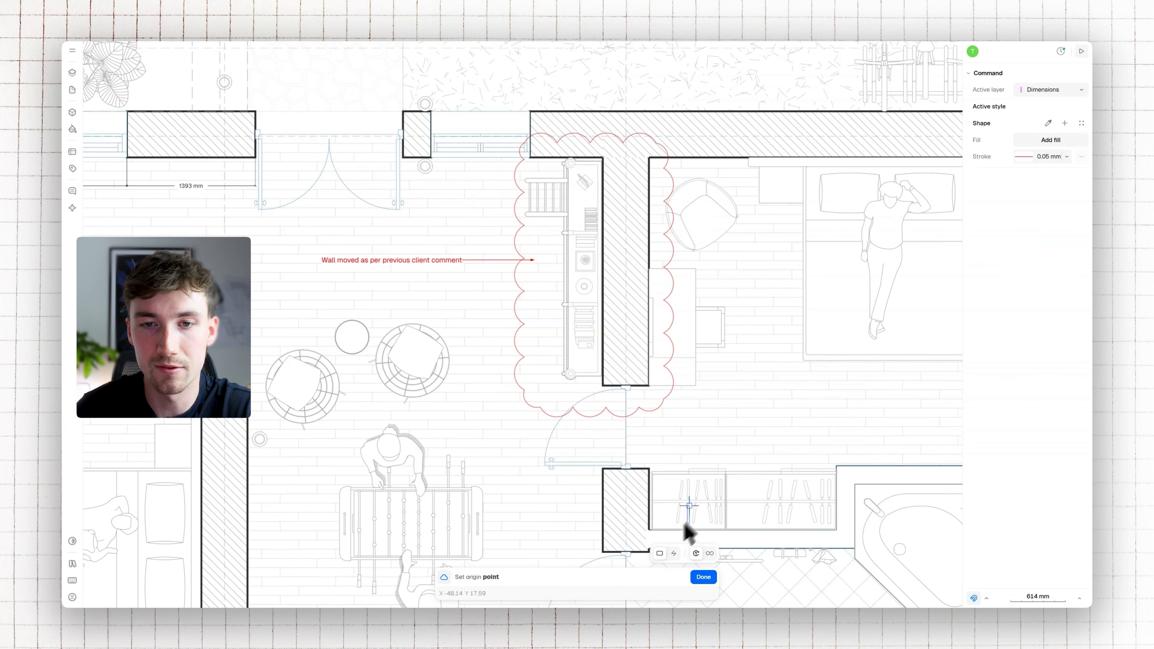
middle_drag(688, 471, 568, 368)
click(425, 363)
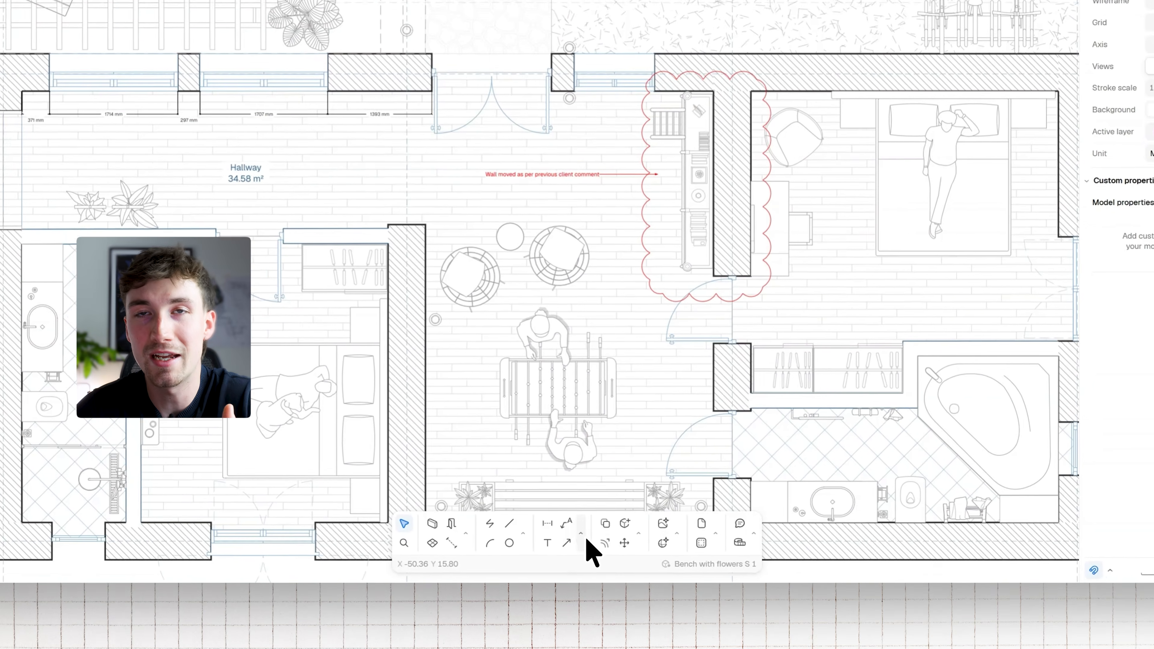
Switch from the model canvas to the Paper canvas and bring page 2 into focus
click(582, 529)
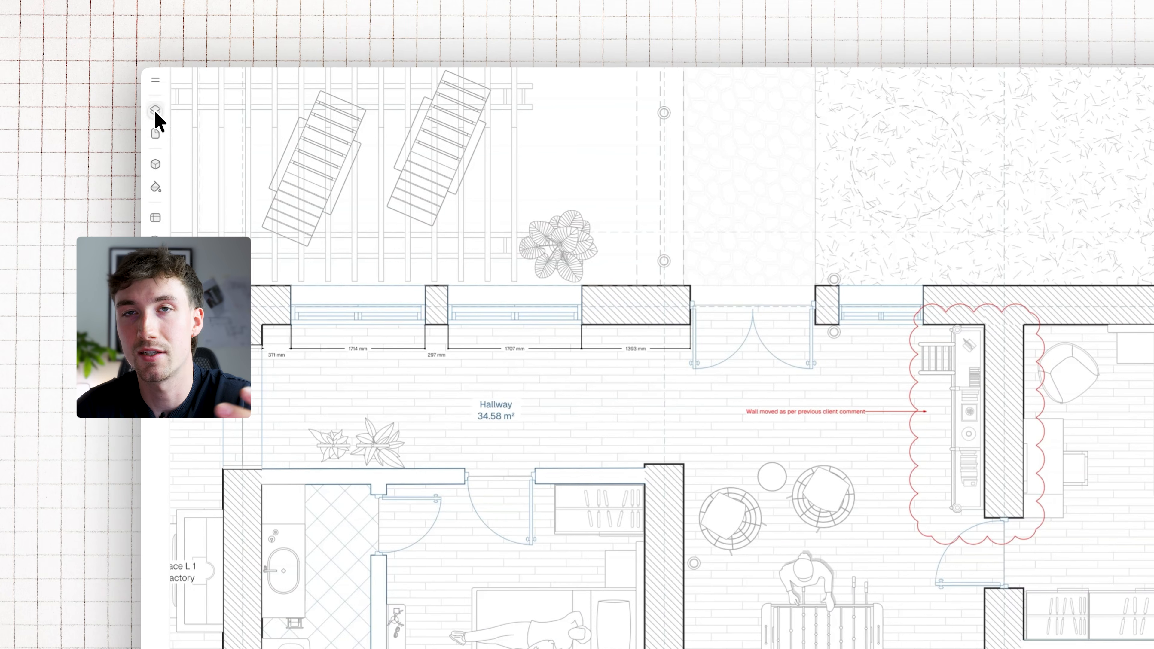
click(154, 110)
click(209, 128)
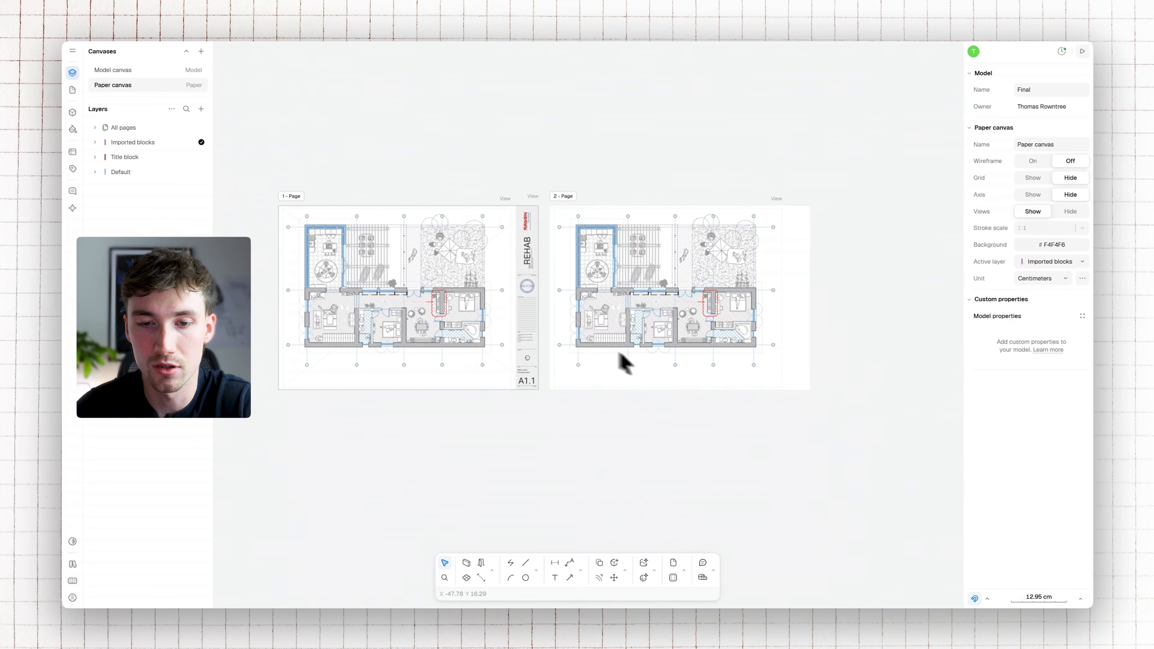
scroll(487, 323, up, 3)
scroll(487, 324, right, 4)
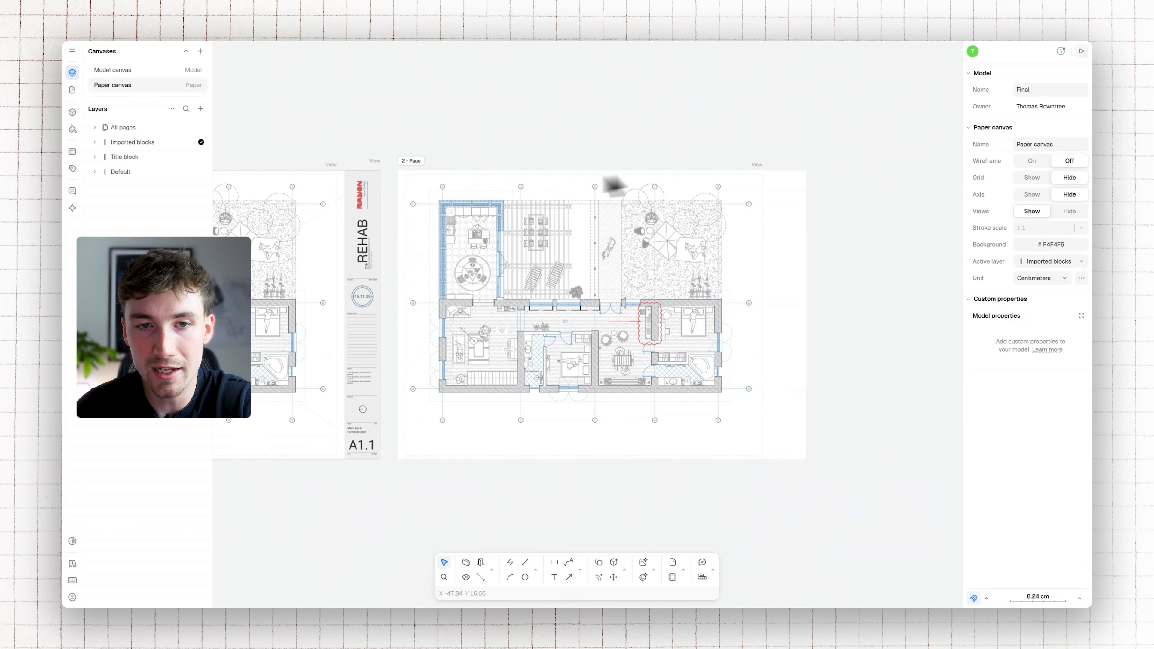
Add a page number annotation near the lower-right corner of page 2
click(579, 570)
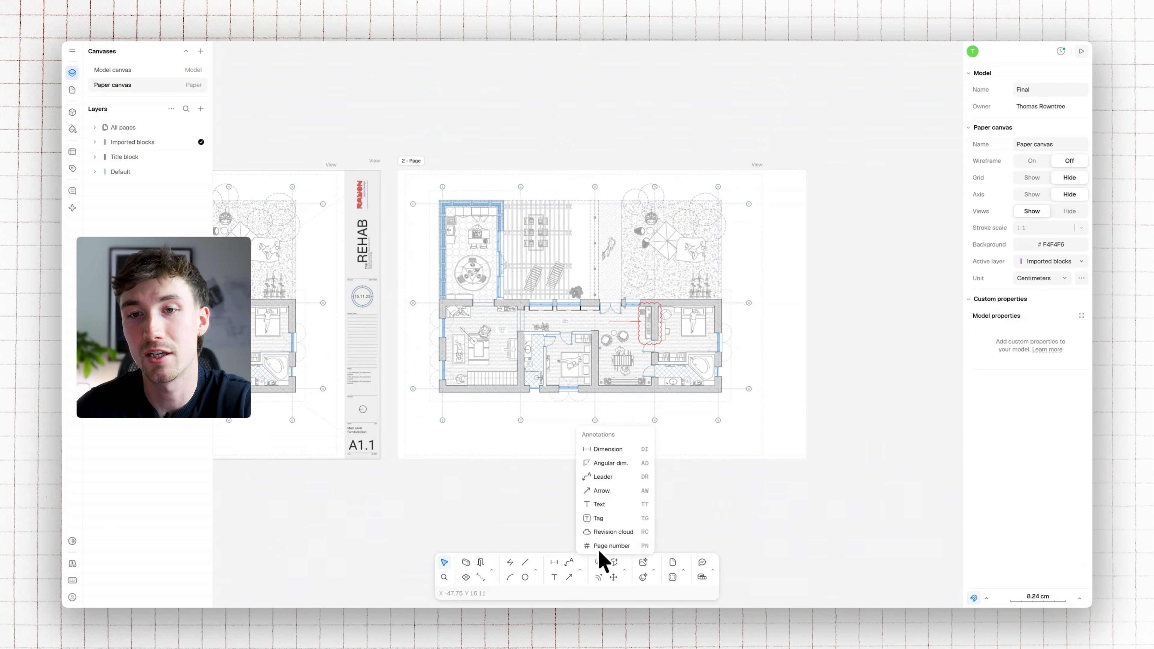
click(608, 546)
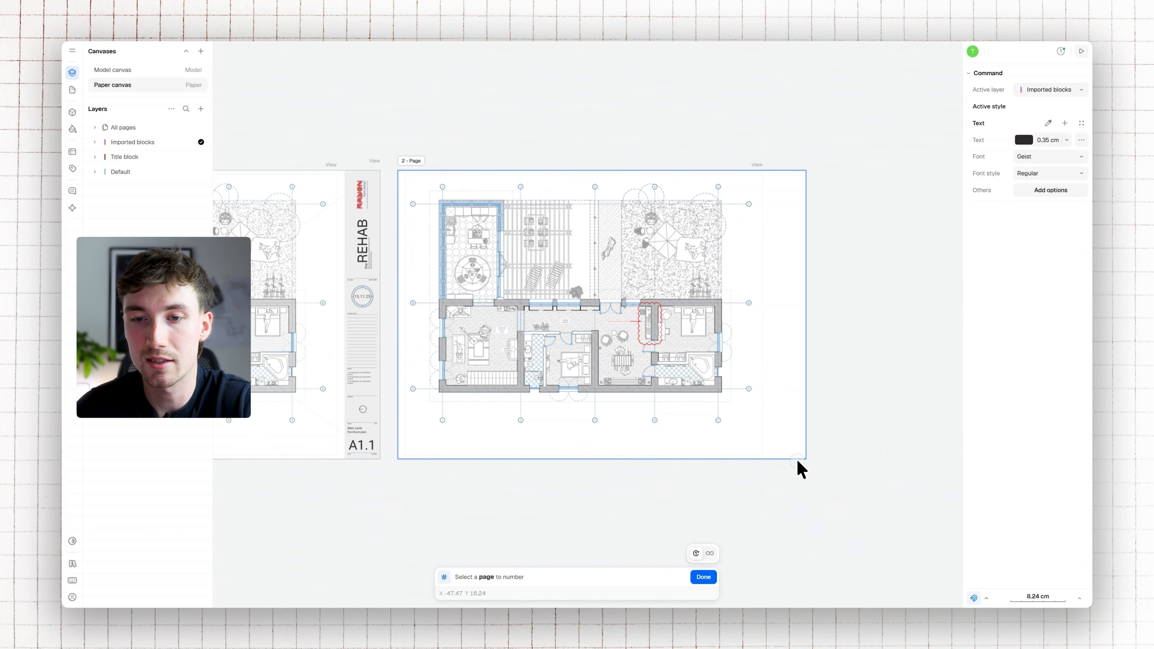
click(798, 463)
scroll(795, 456, up, 10)
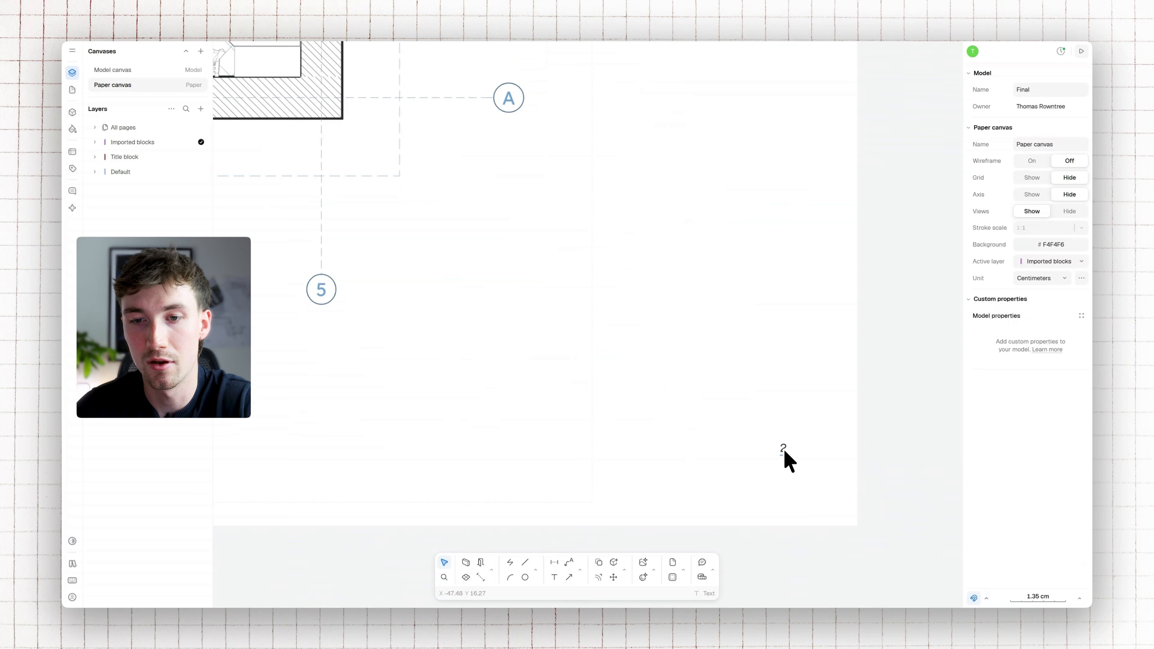
click(782, 453)
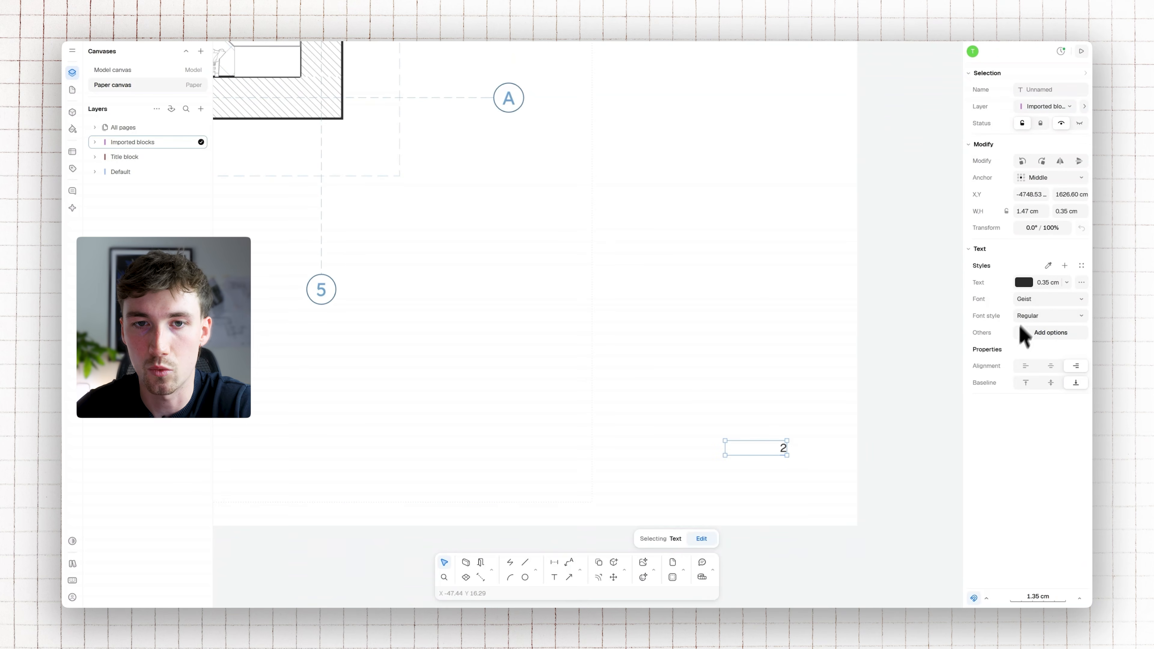
key(Escape)
Duplicate page 2 together with its view and page number, placing the copy directly beneath it
scroll(688, 343, down, 12)
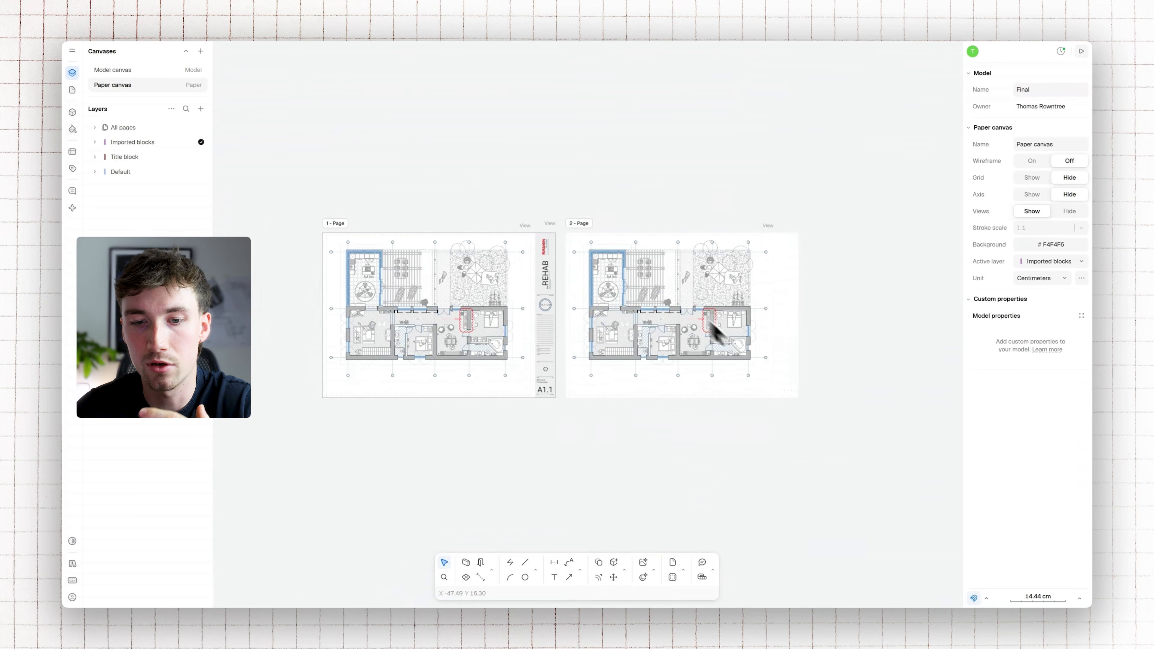
click(582, 225)
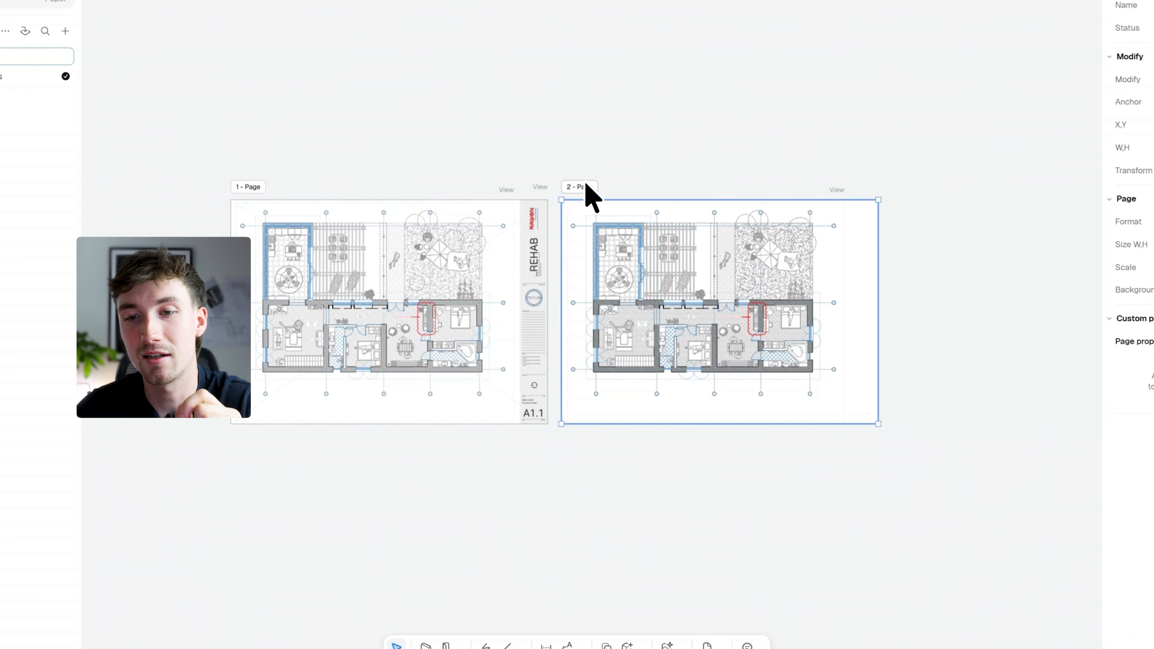
alt+drag(581, 218, 577, 443)
scroll(889, 412, down, 3)
scroll(888, 412, right, 3)
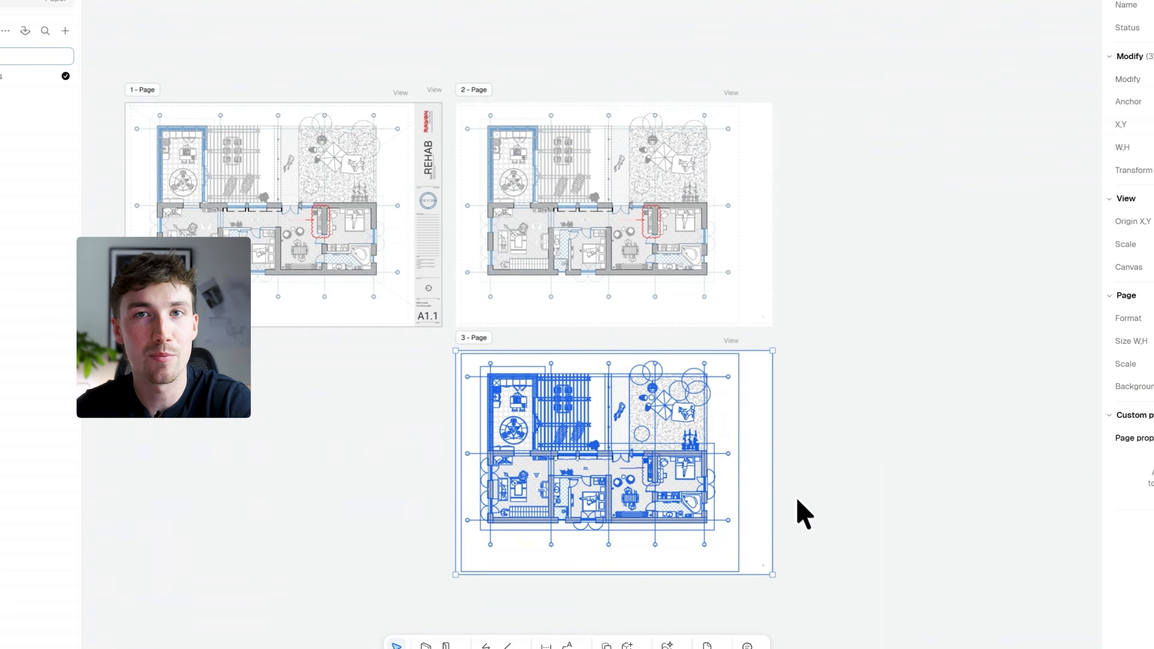
click(795, 496)
Reorder the pages so that the duplicated lower page becomes page 2 and the original above it becomes page 3
scroll(764, 572, up, 10)
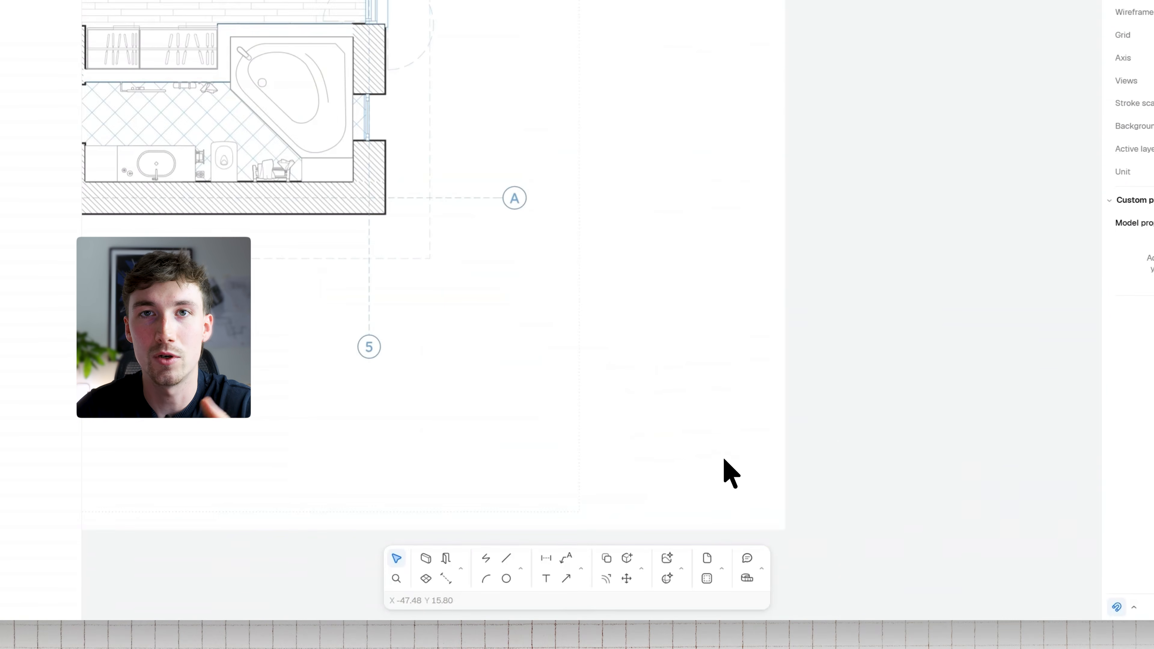
scroll(724, 462, down, 10)
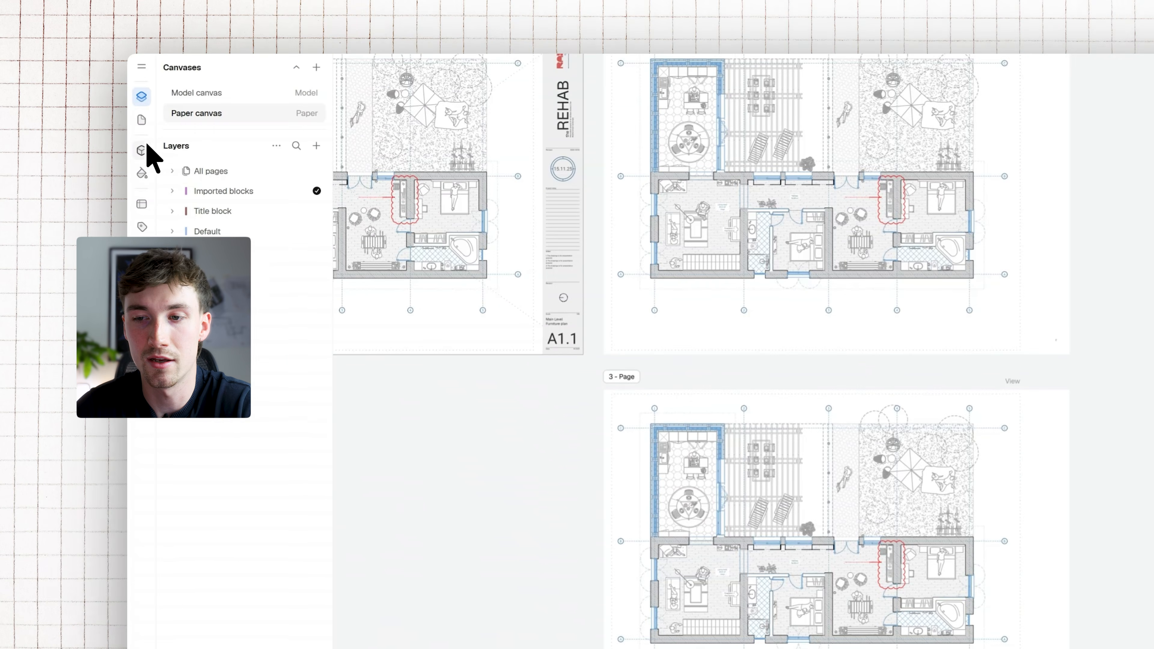
click(138, 117)
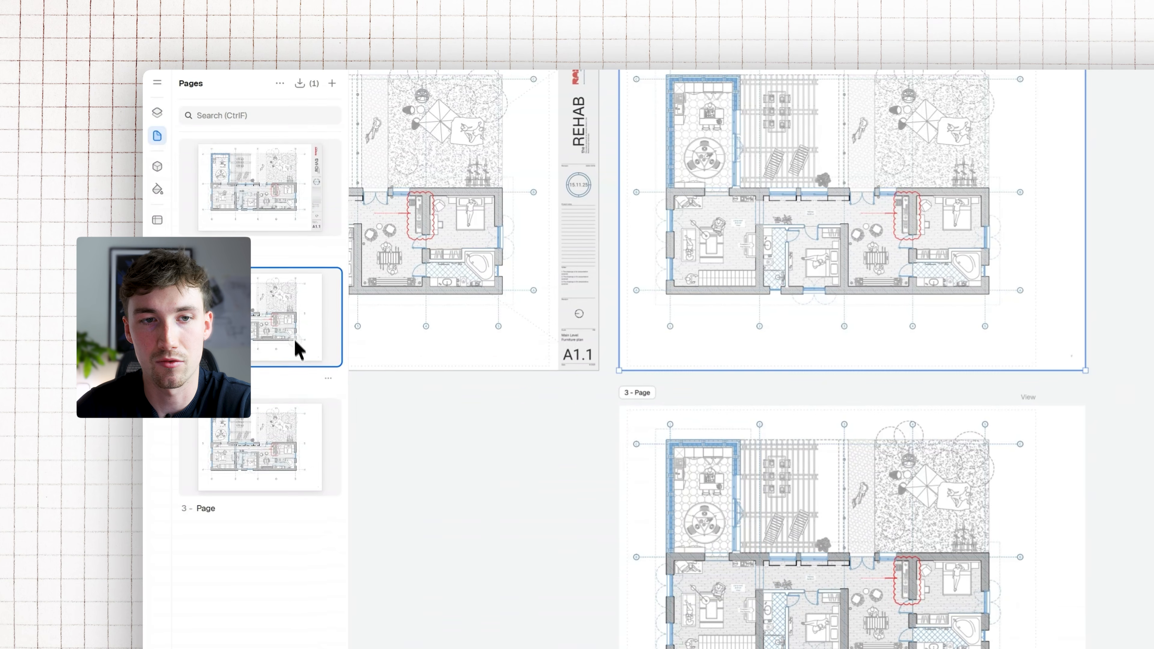
click(291, 443)
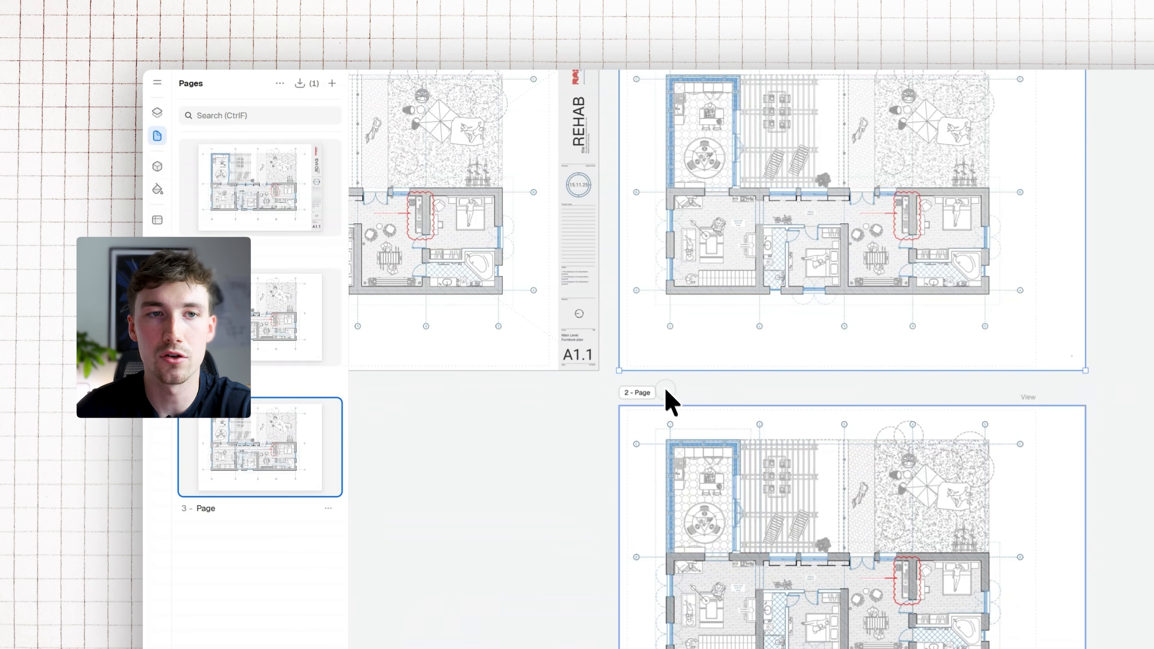
Examine the page numbers in the lower-right corners of the two reordered pages
scroll(659, 386, up, 3)
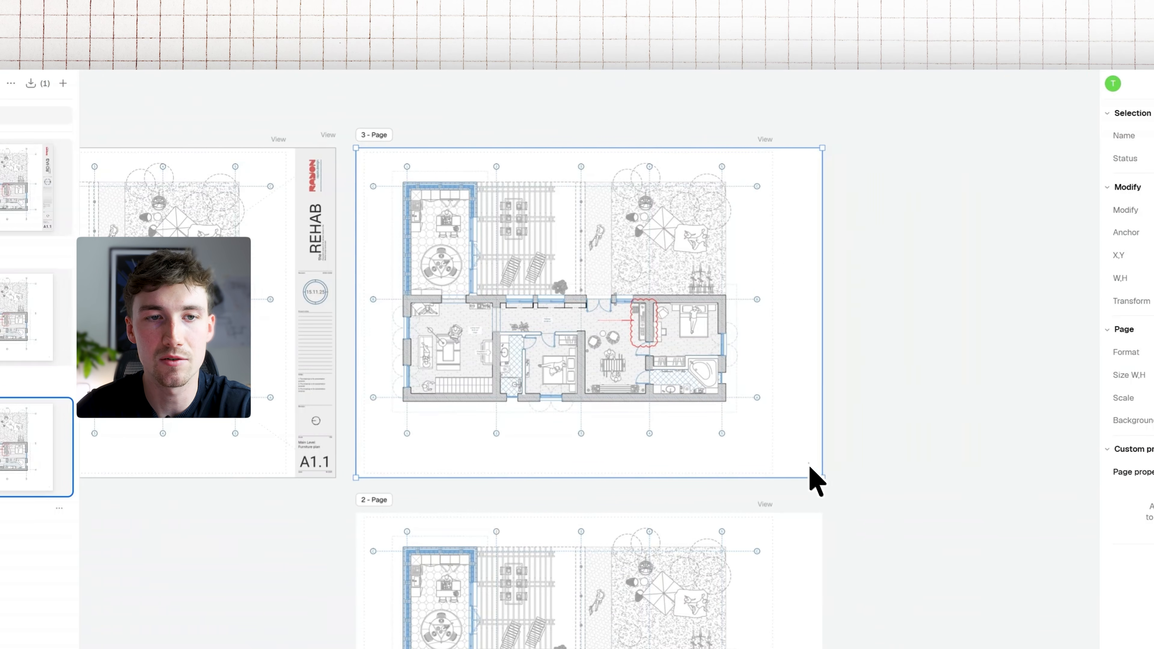
scroll(1076, 463, up, 10)
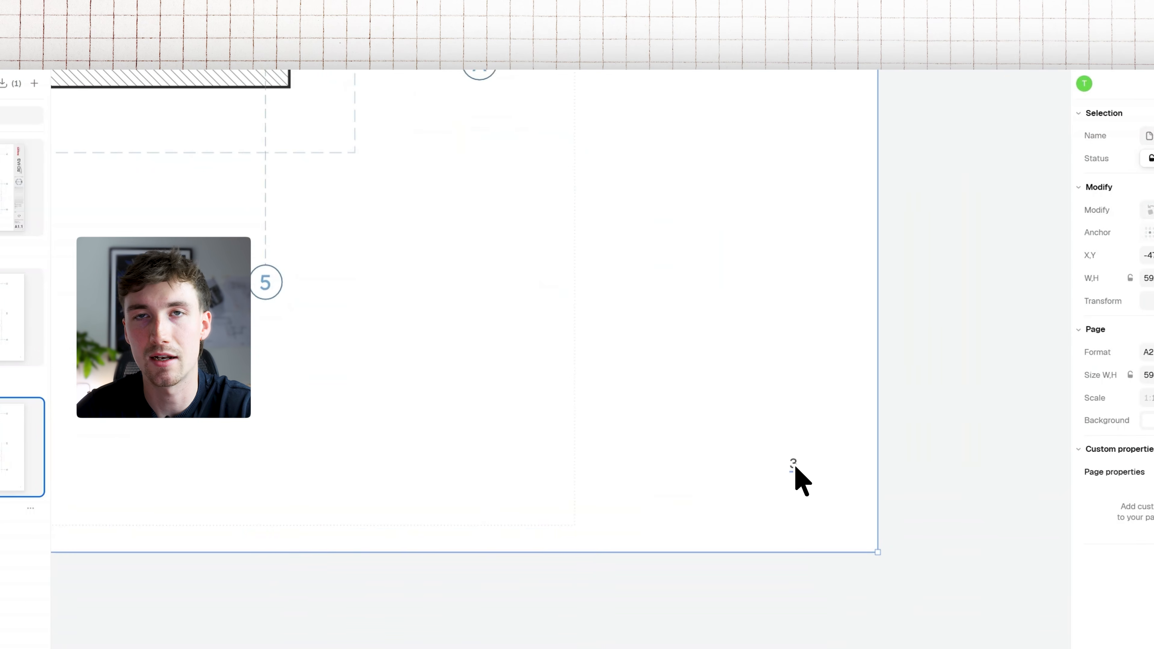
scroll(669, 438, down, 8)
middle_drag(670, 438, 636, 173)
middle_drag(662, 601, 690, 510)
scroll(690, 510, up, 8)
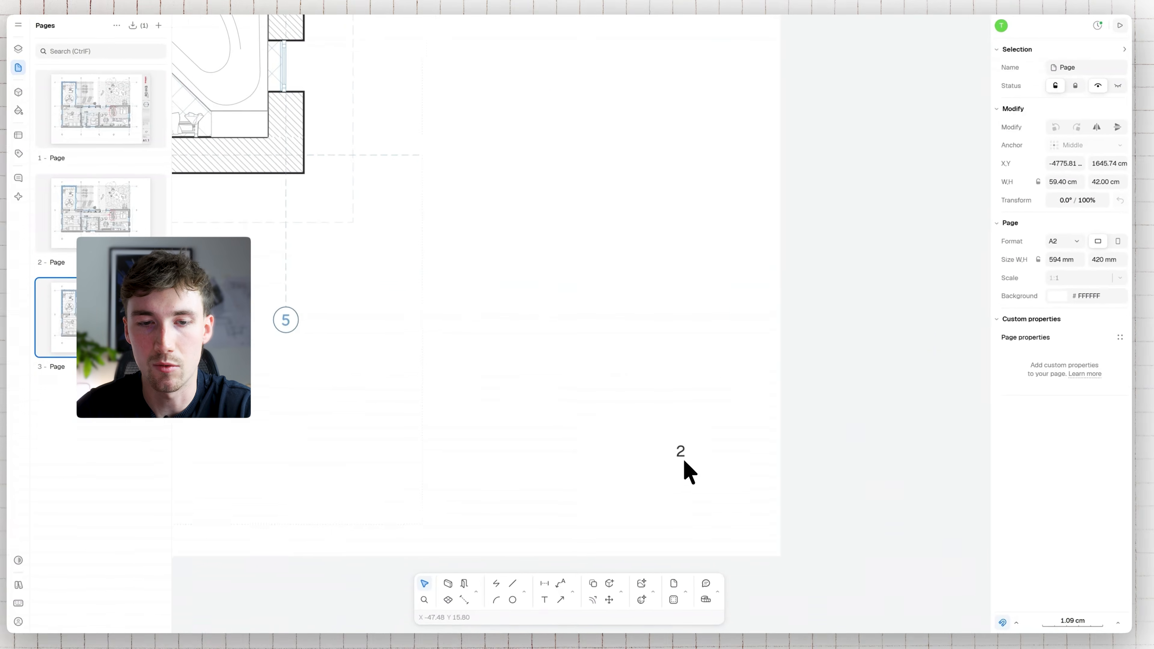
scroll(676, 450, down, 8)
middle_drag(529, 344, 596, 381)
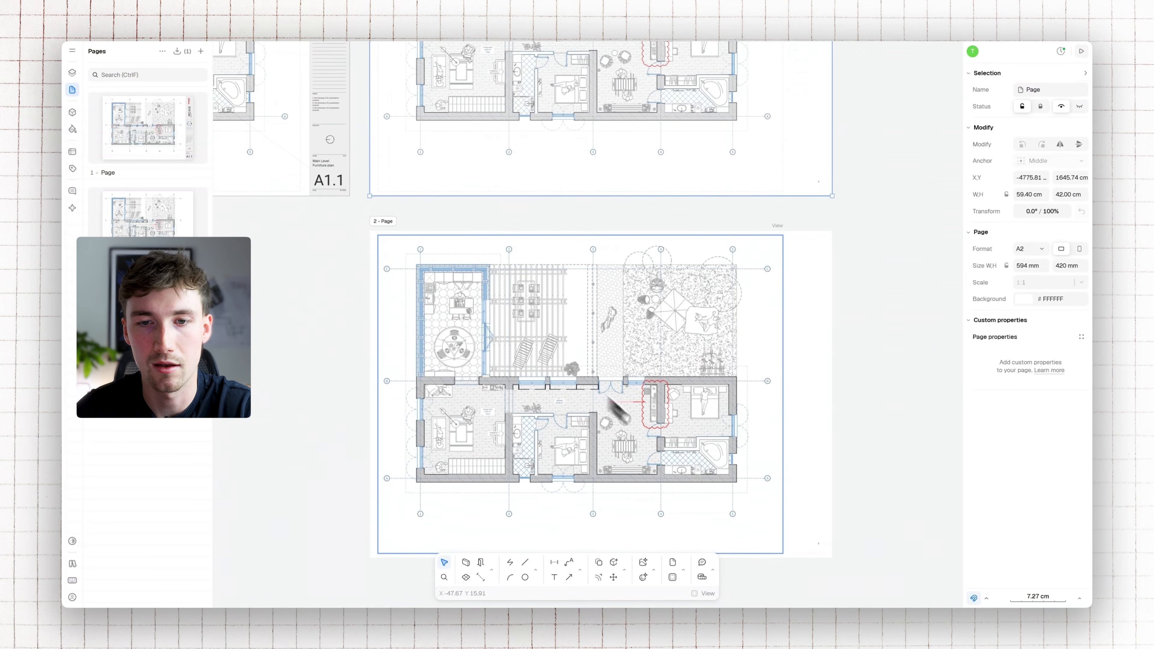
scroll(510, 321, down, 4)
middle_drag(541, 282, 557, 302)
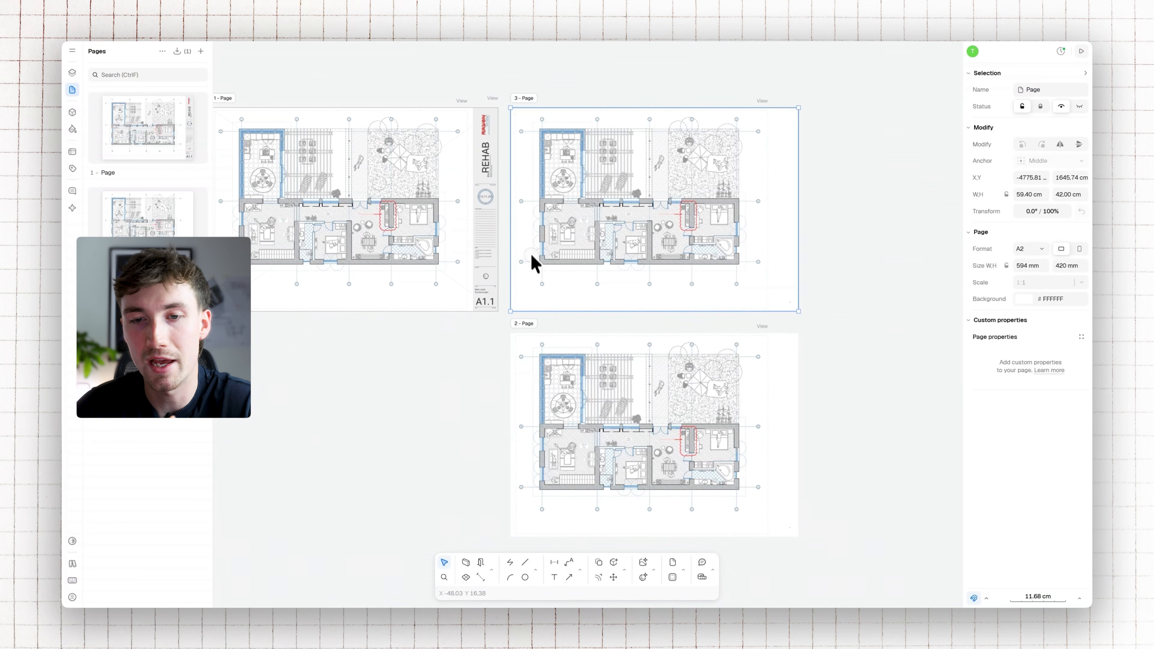
middle_drag(534, 262, 557, 298)
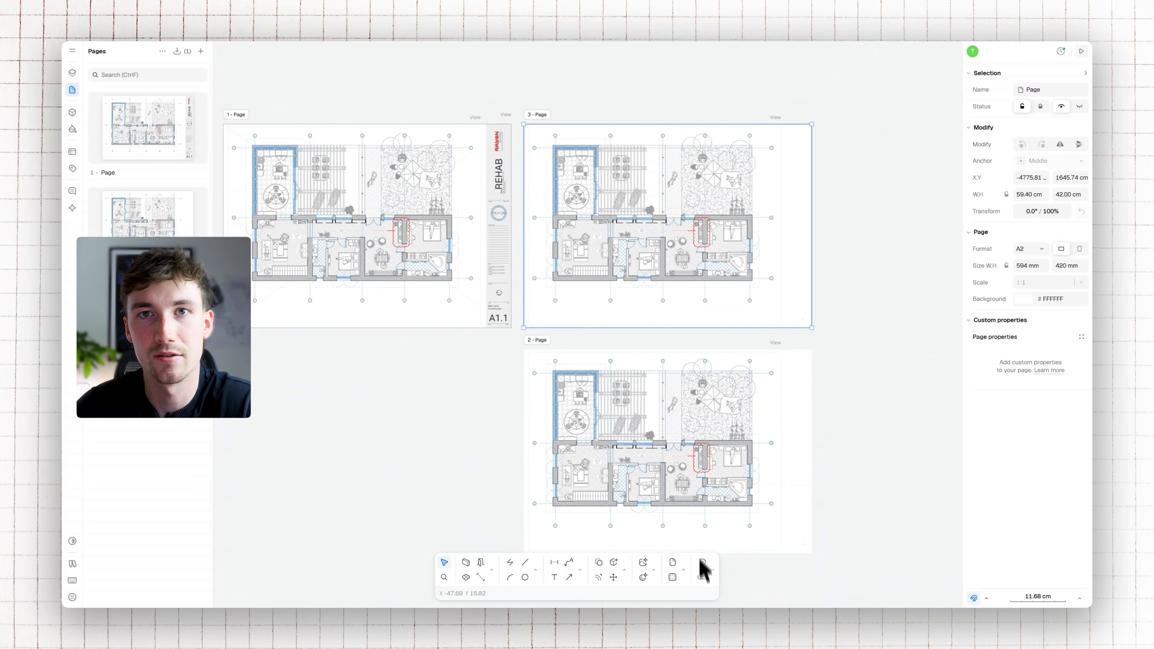